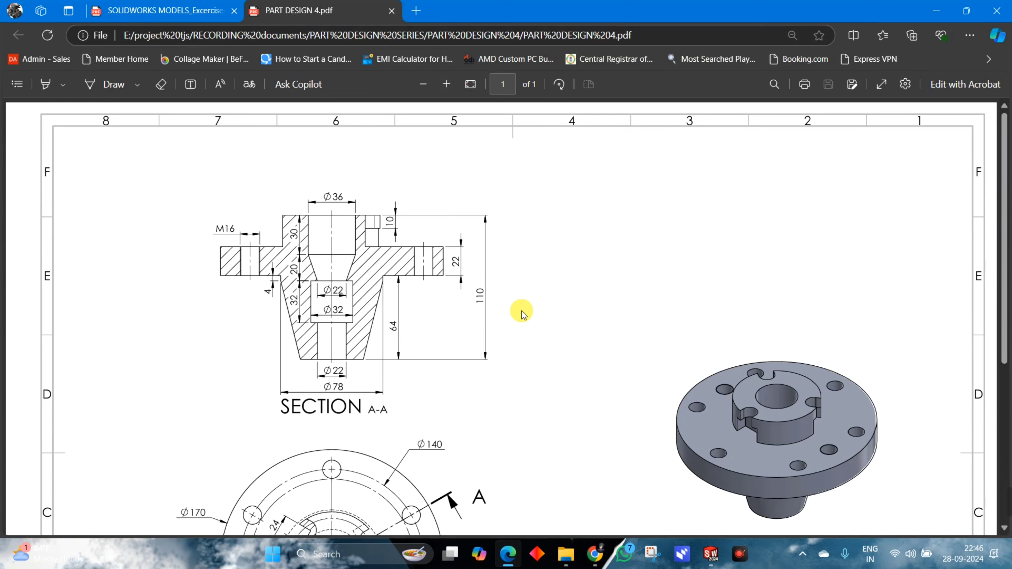
Examine the flange drawing's section view, top view and isometric view for the shape and dimensions.
scroll(523, 315, down, 2)
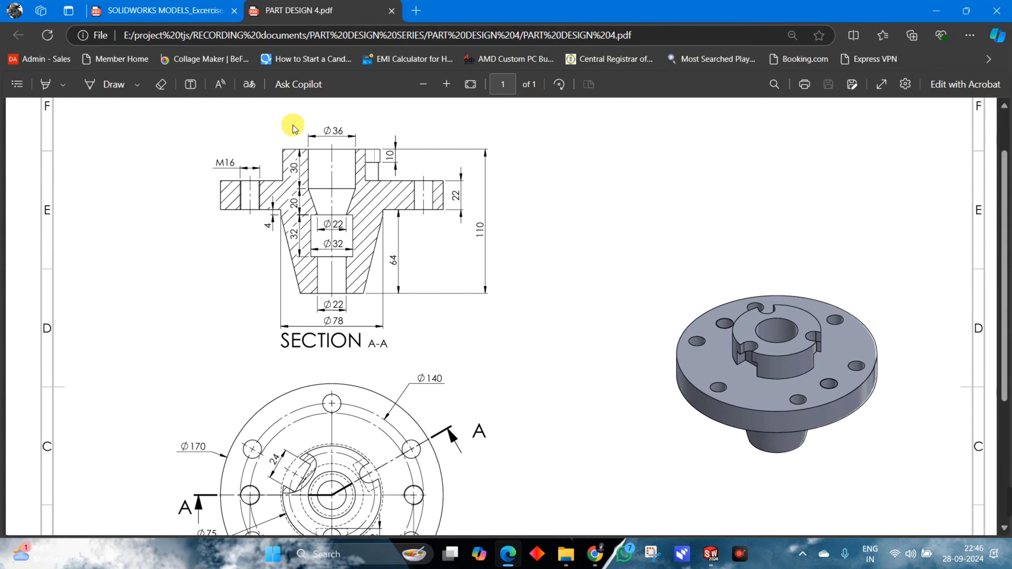
scroll(452, 416, down, 2)
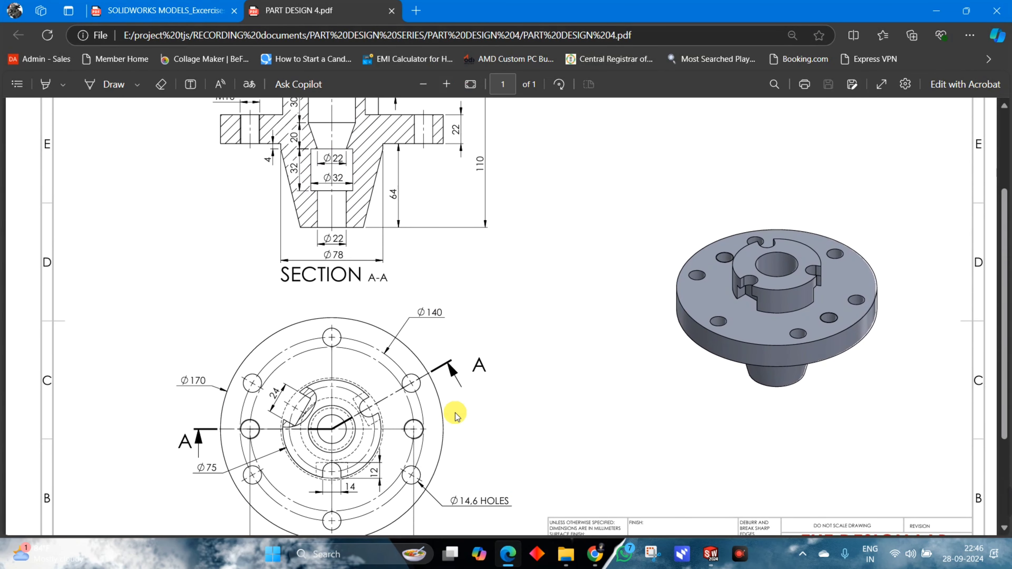
scroll(454, 412, up, 2)
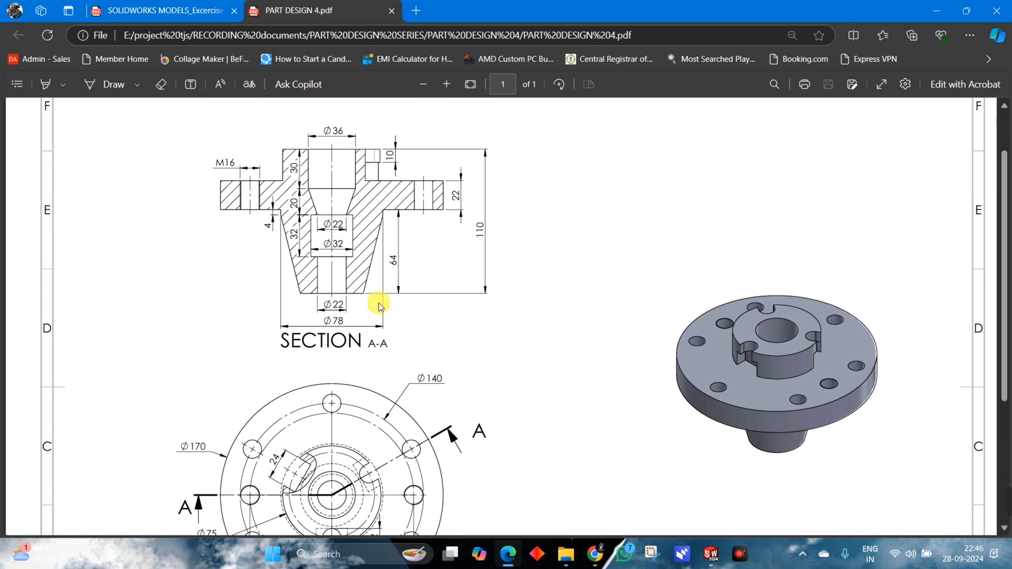
scroll(466, 298, down, 2)
scroll(466, 298, up, 2)
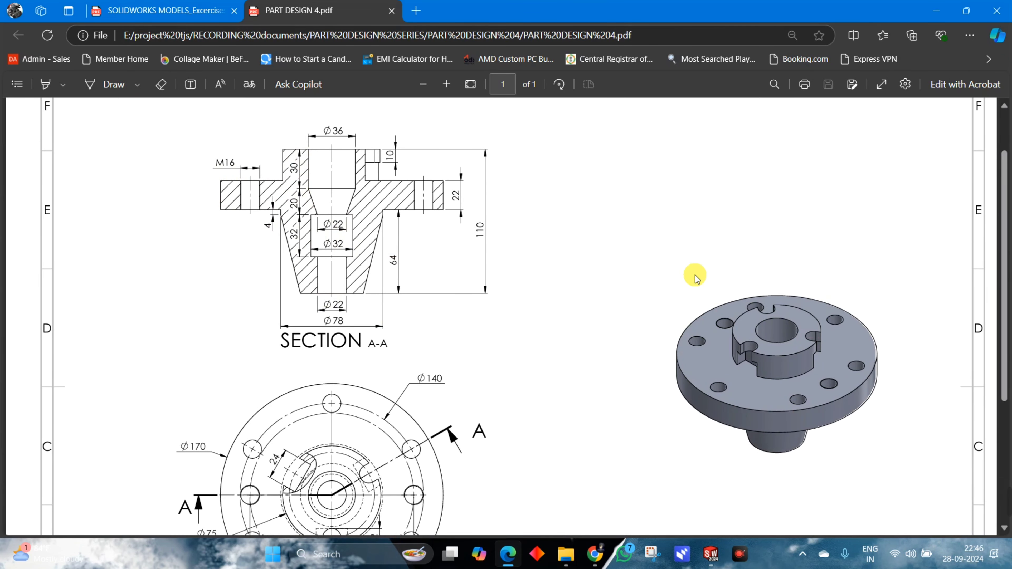
scroll(374, 290, down, 2)
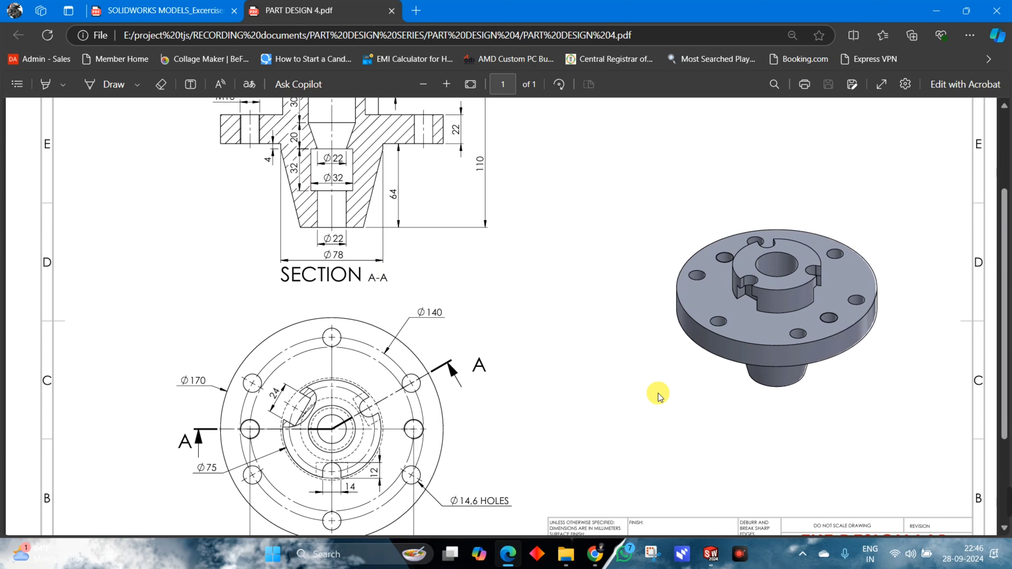
scroll(657, 383, up, 2)
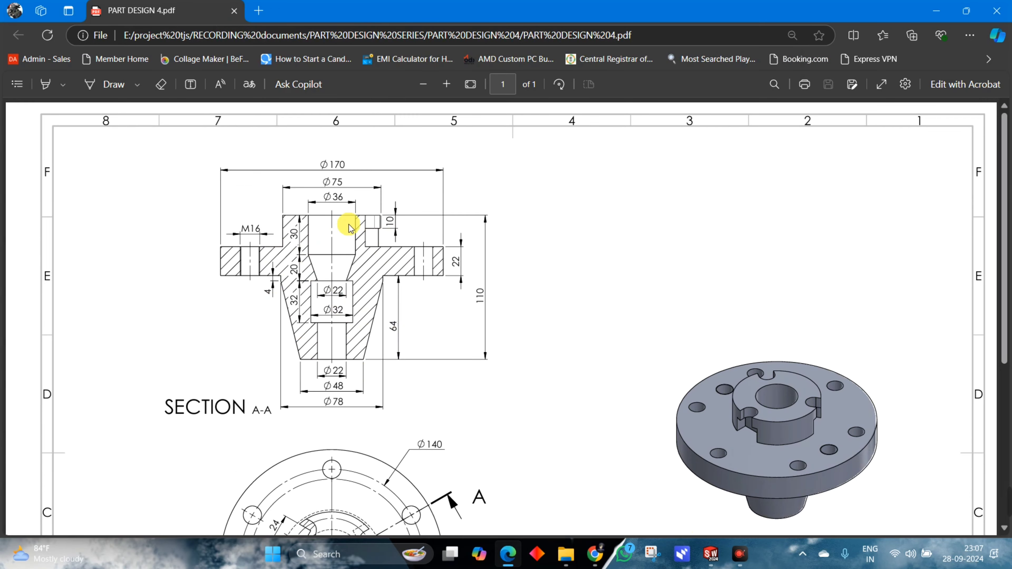
Switch to SOLIDWORKS, create a new part and start a sketch on the Front Plane.
click(711, 555)
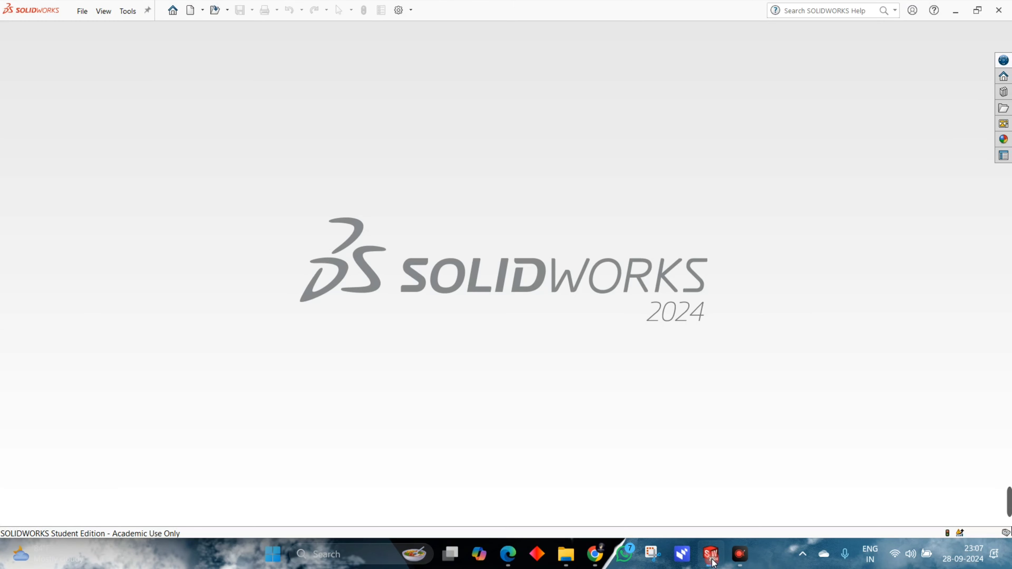
click(203, 13)
click(209, 29)
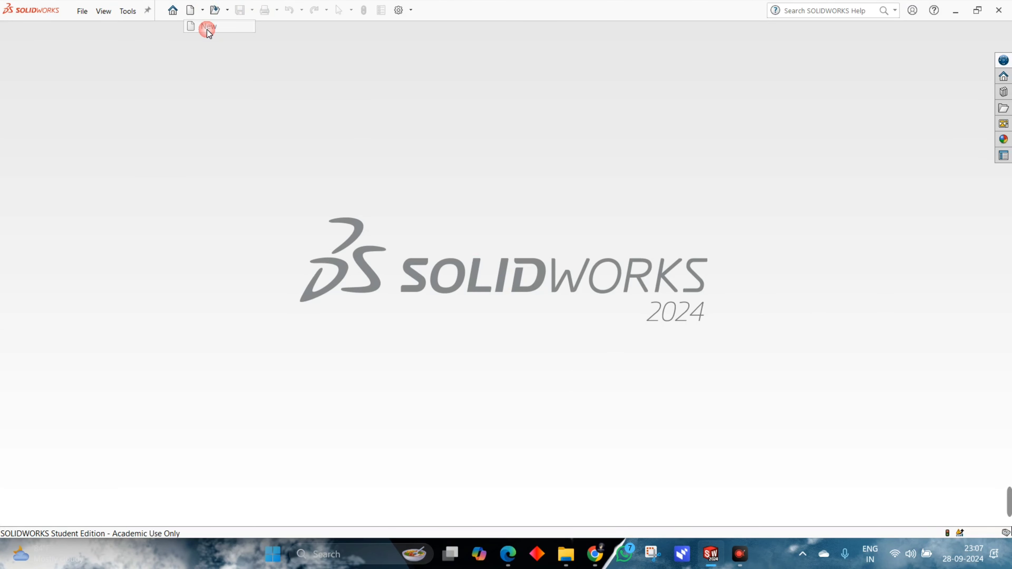
click(556, 383)
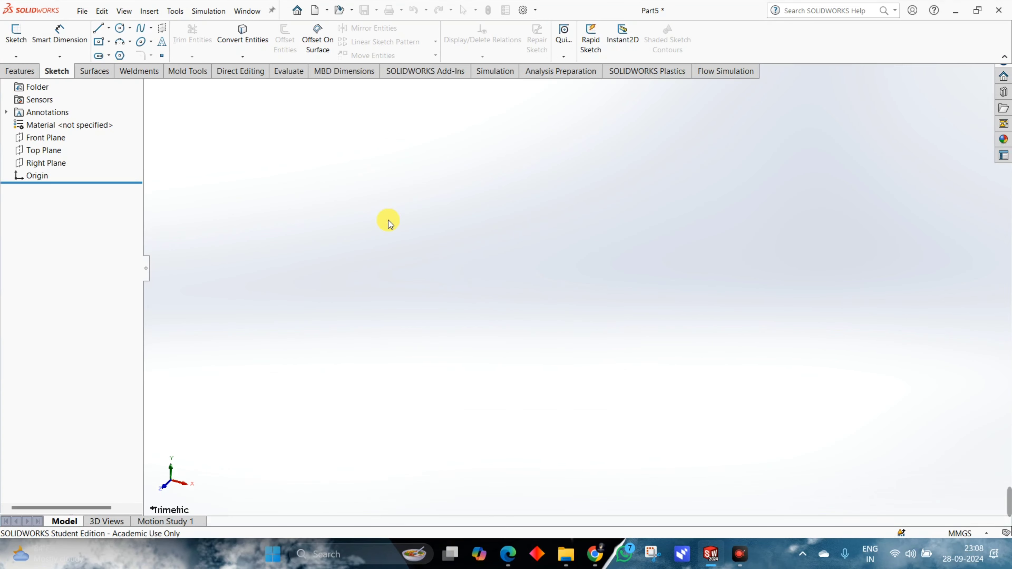
click(15, 38)
click(462, 171)
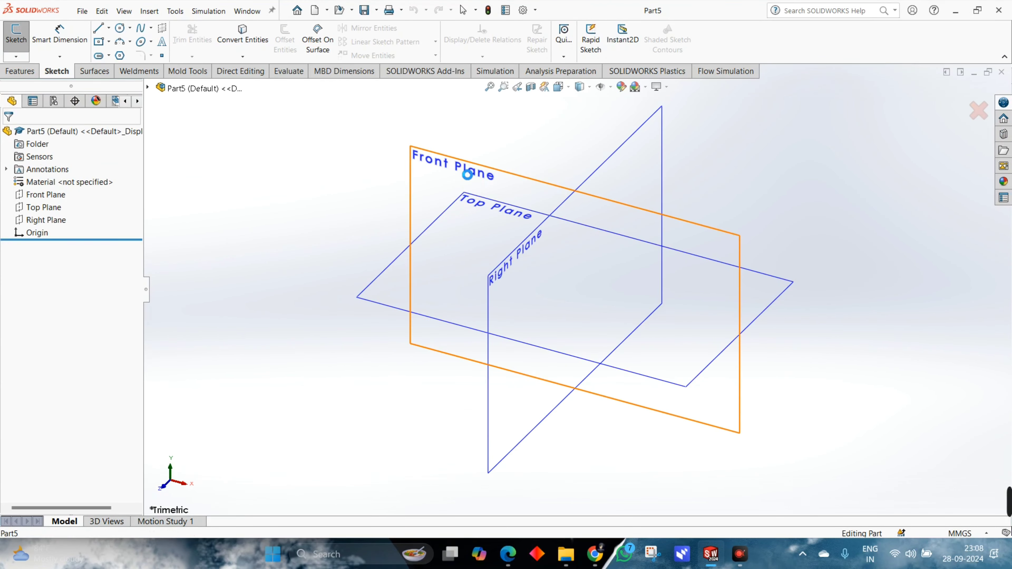
After consulting the reference drawing, sketch the stepped bore side of the half profile with lines, starting level with the origin and including the slanted transition.
key(alt+Tab)
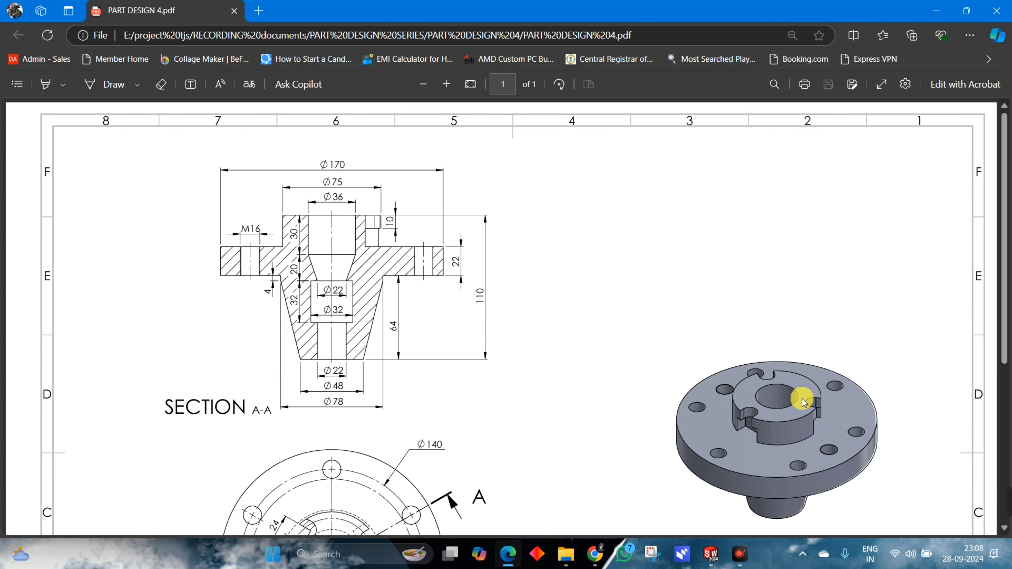
scroll(809, 390, down, 2)
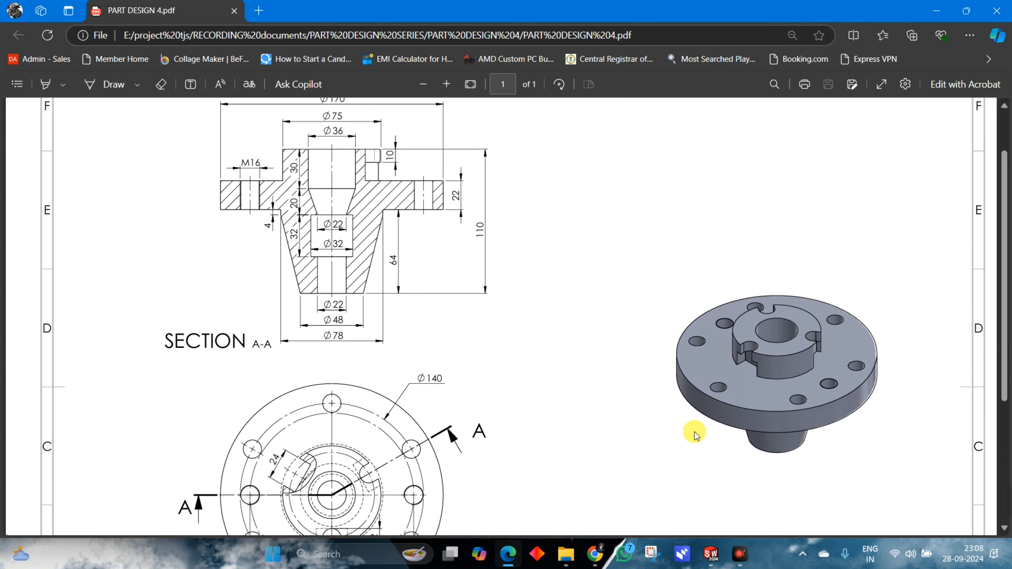
key(alt+Tab)
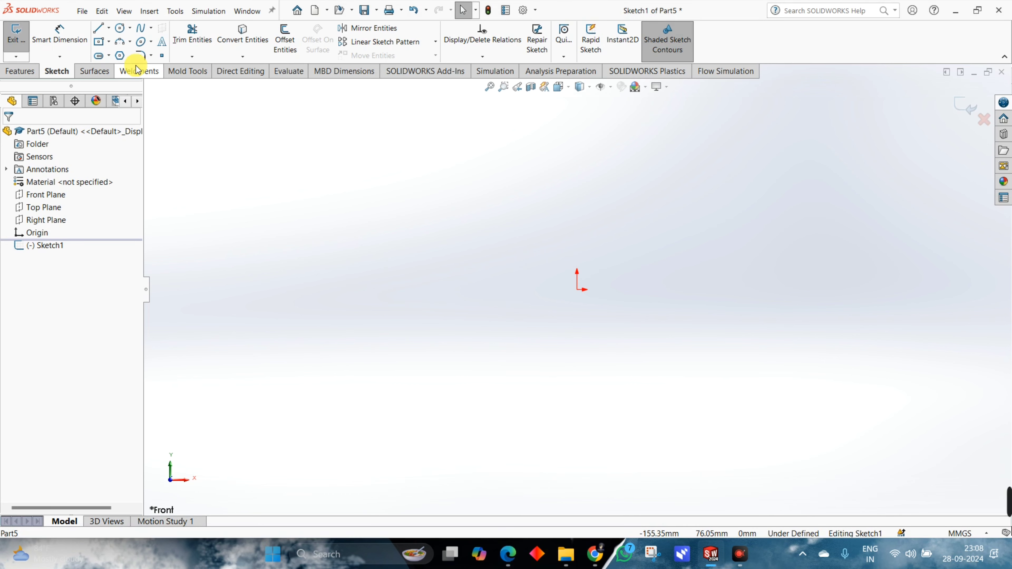
click(98, 28)
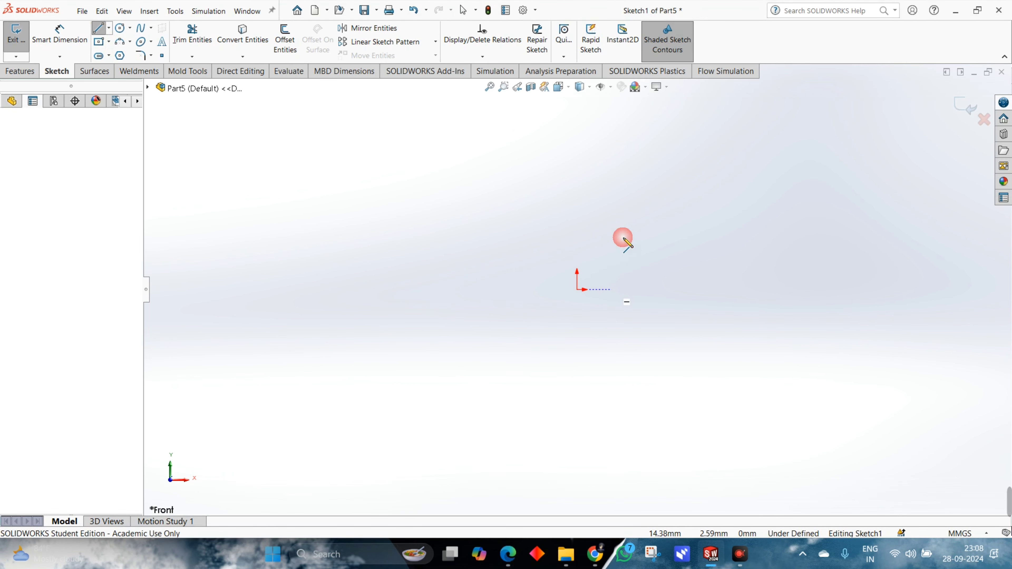
drag(624, 251, 615, 239)
click(612, 229)
click(622, 229)
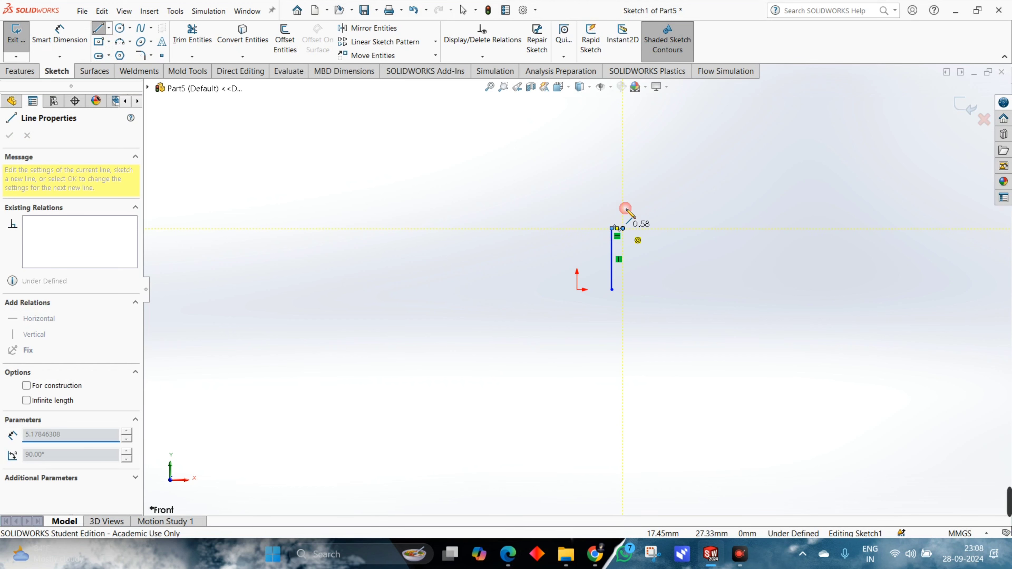
click(623, 176)
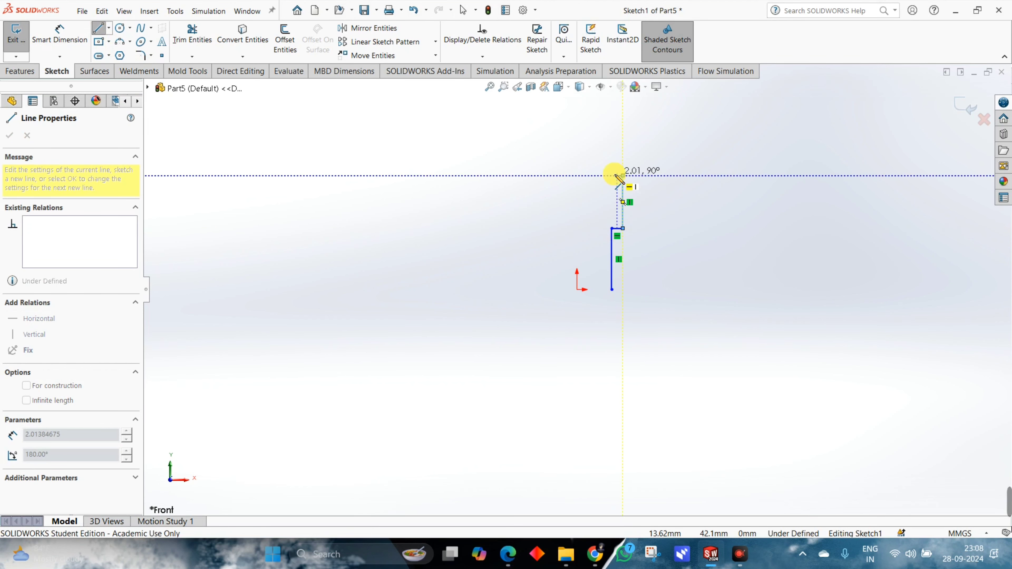
click(617, 175)
scroll(618, 191, up, 2)
click(618, 171)
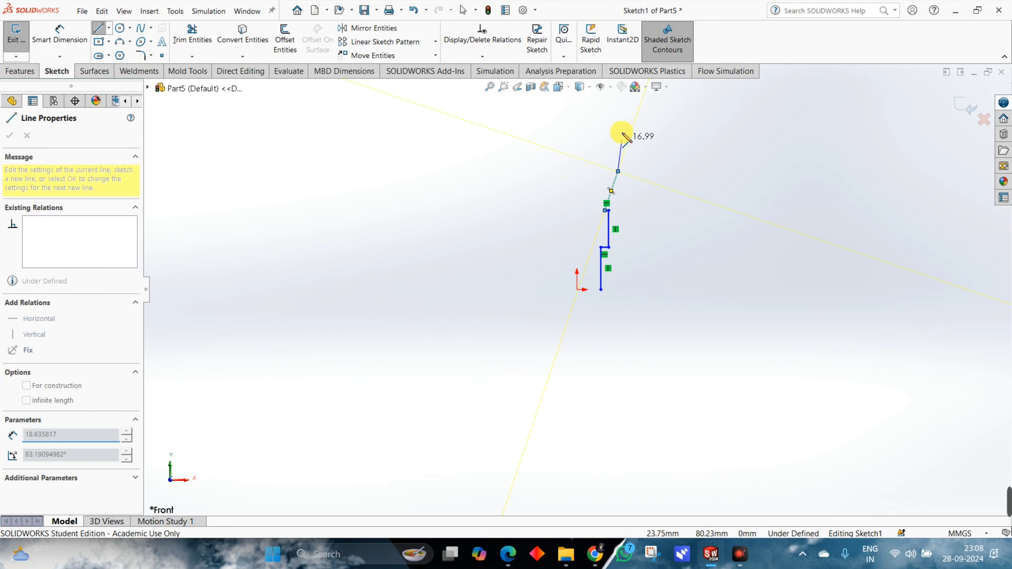
click(618, 124)
Sketch the hub rim, flange about 20 mm thick and tapered outer side, closing the half profile with a base line about 18 mm long.
click(654, 123)
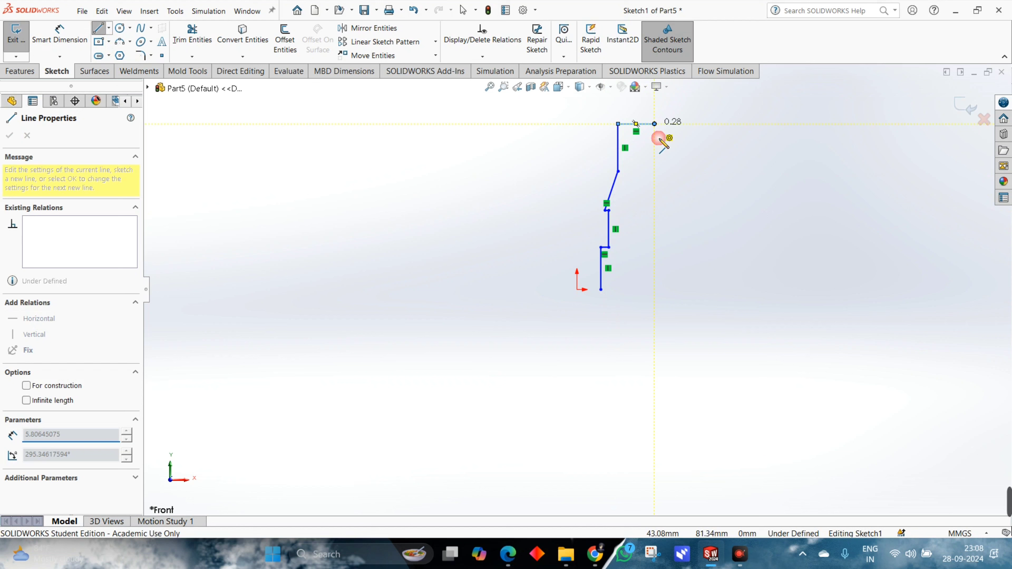
click(654, 175)
click(715, 176)
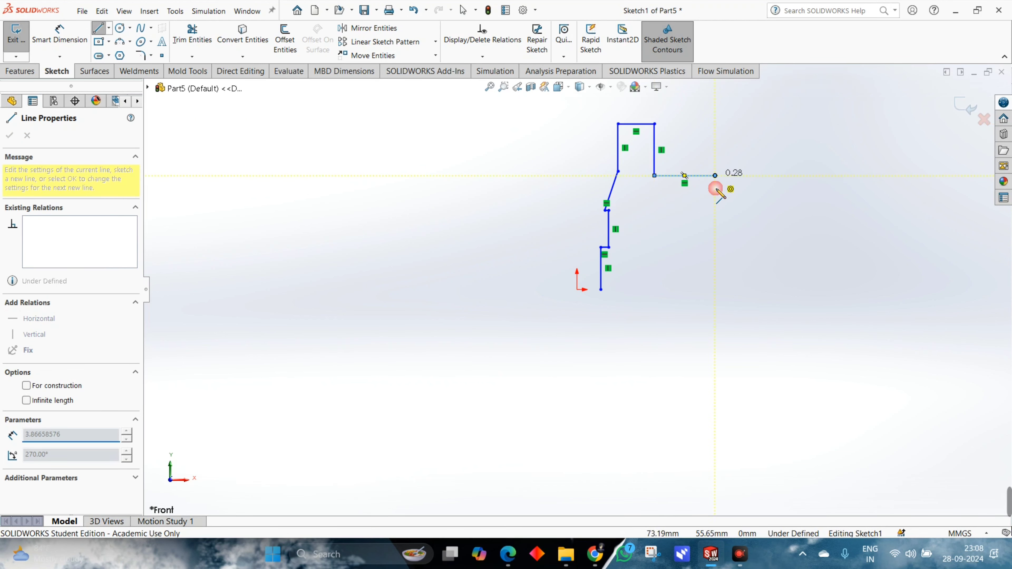
click(715, 216)
click(659, 215)
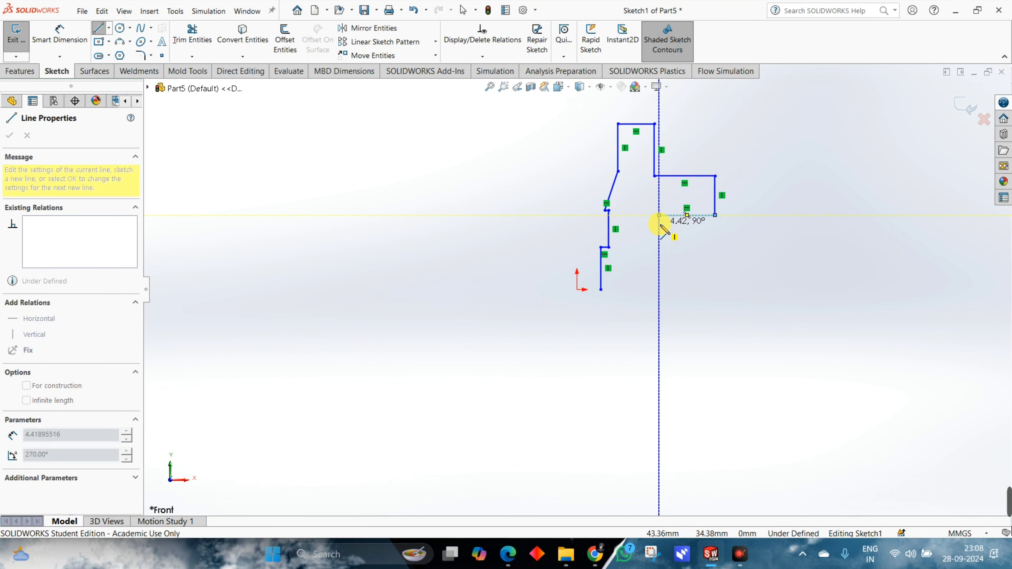
click(628, 290)
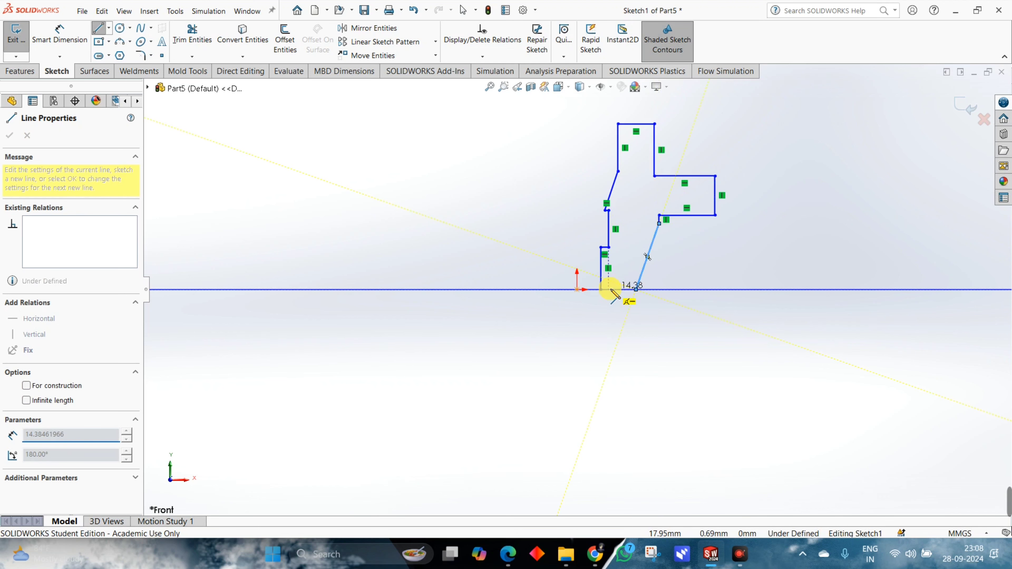
click(601, 289)
scroll(653, 196, down, 3)
scroll(605, 171, up, 2)
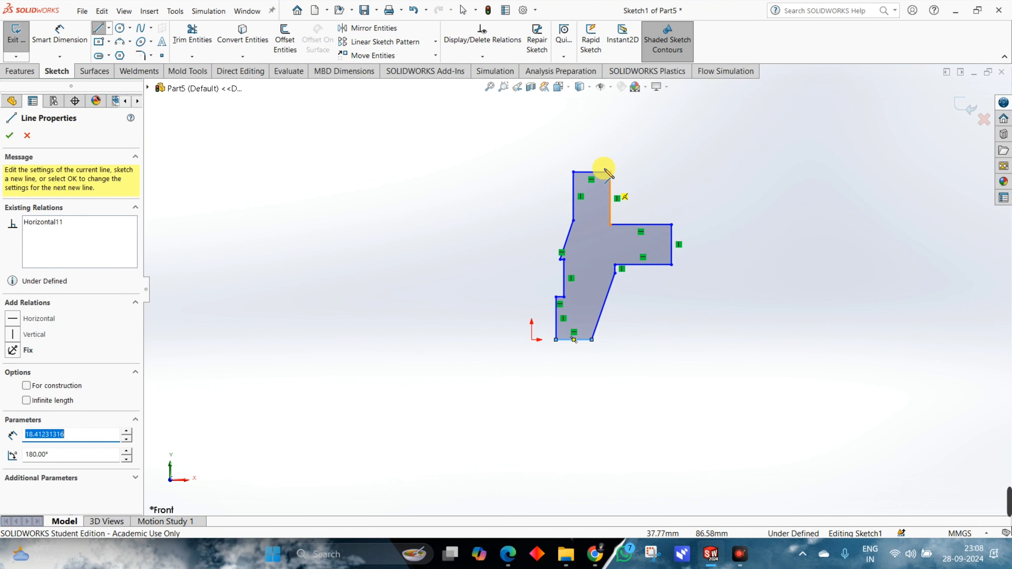
scroll(604, 171, down, 3)
scroll(604, 210, up, 1)
scroll(534, 334, down, 1)
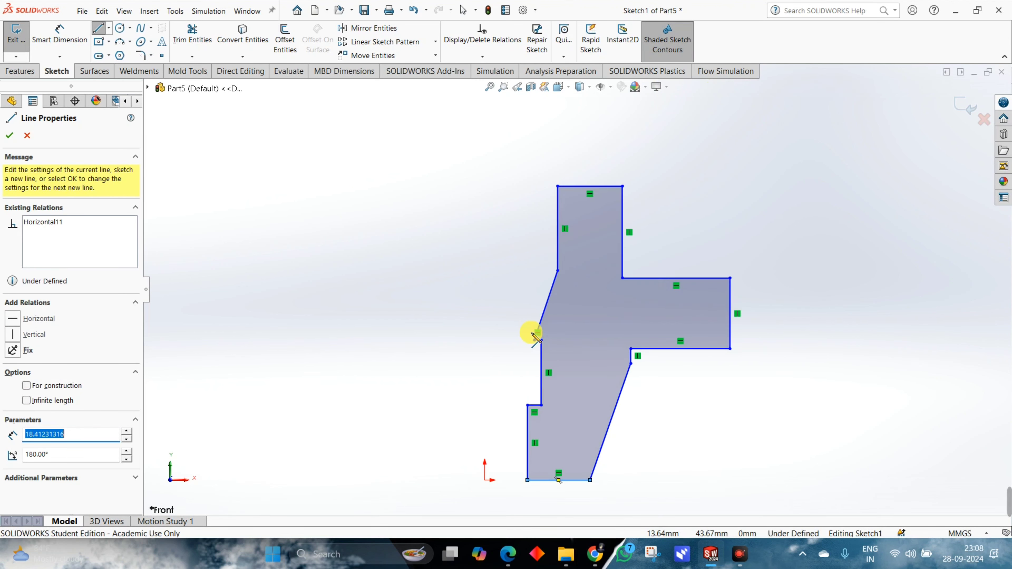
Check the overall height in the reference drawing and dimension the profile from its upper edge to its base as 110 mm.
key(alt+Tab)
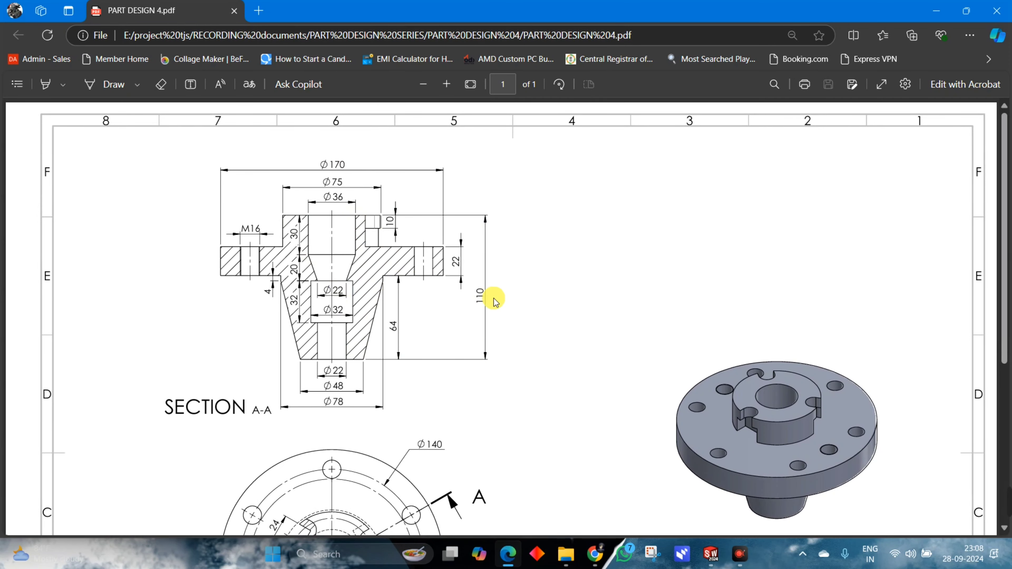
key(alt+Tab)
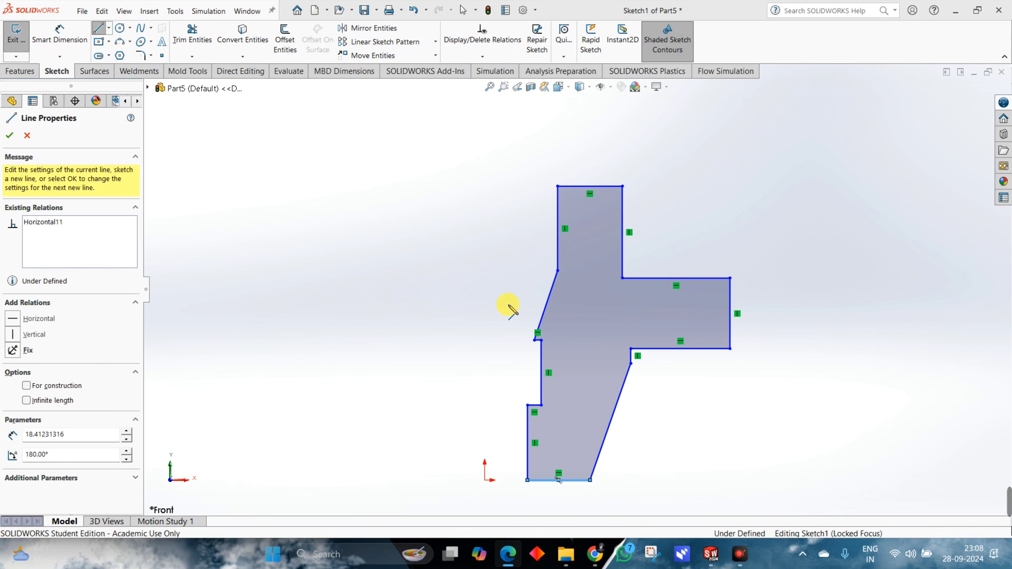
click(69, 39)
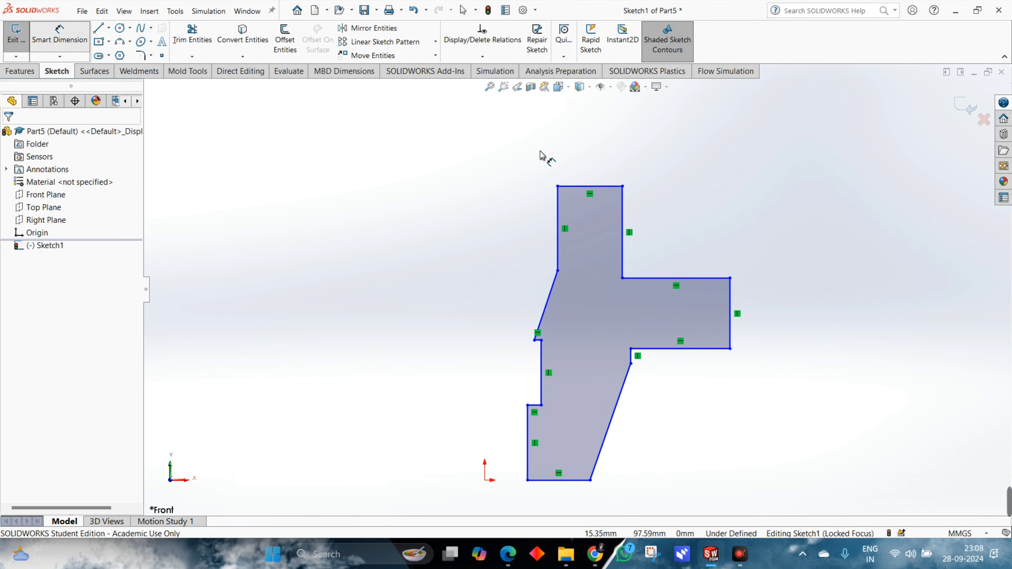
click(583, 186)
click(559, 482)
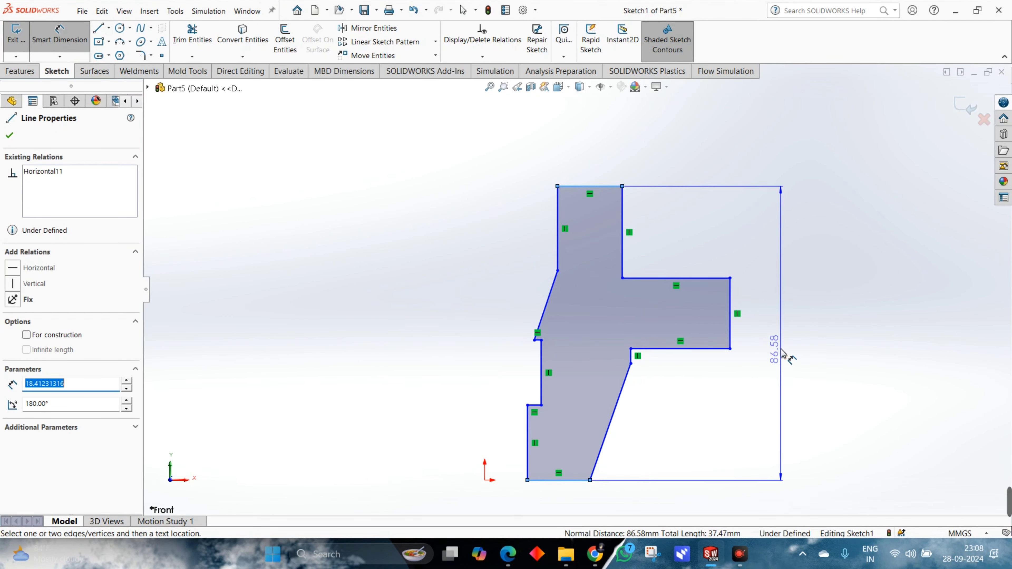
click(779, 350)
text(1)
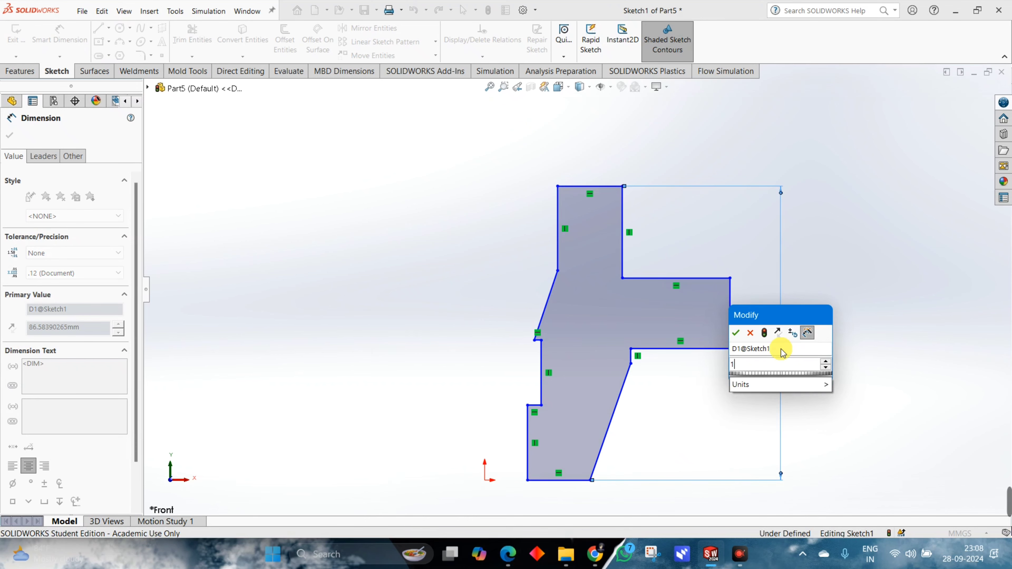
text(10)
key(Return)
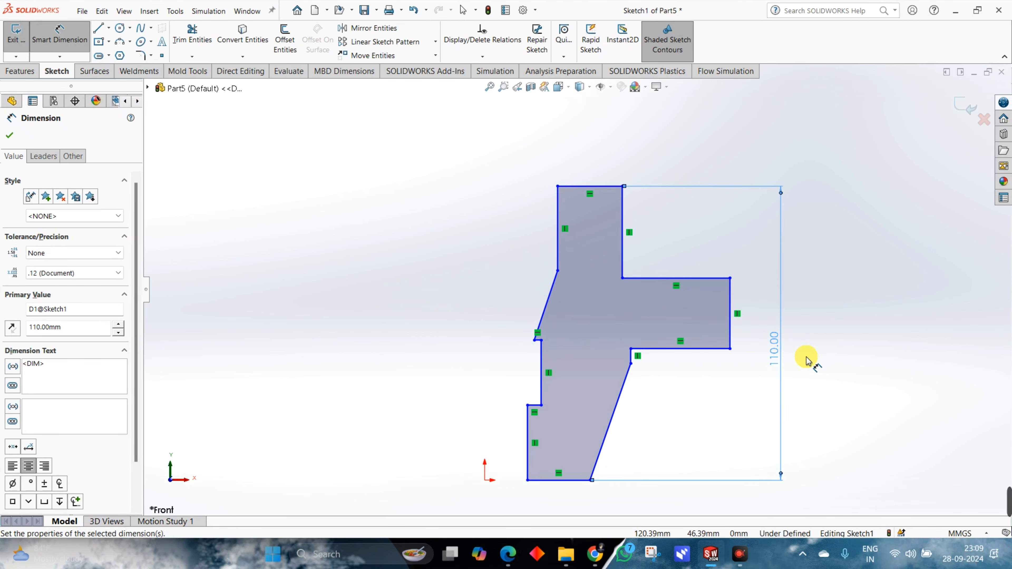
Draw a vertical centerline from the origin up past the profile's upper edge as the revolve axis.
key(alt+Tab)
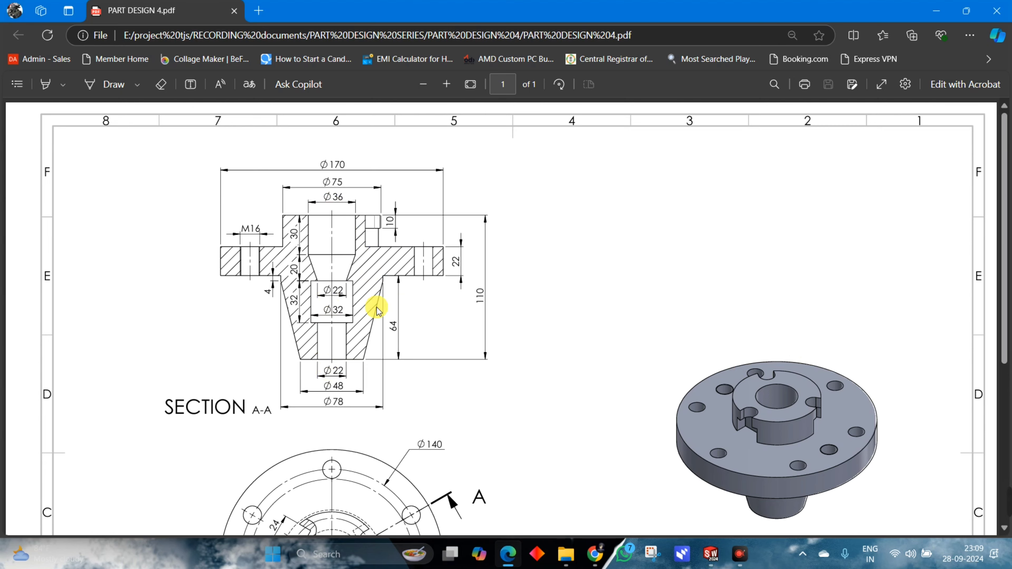
key(alt+Tab)
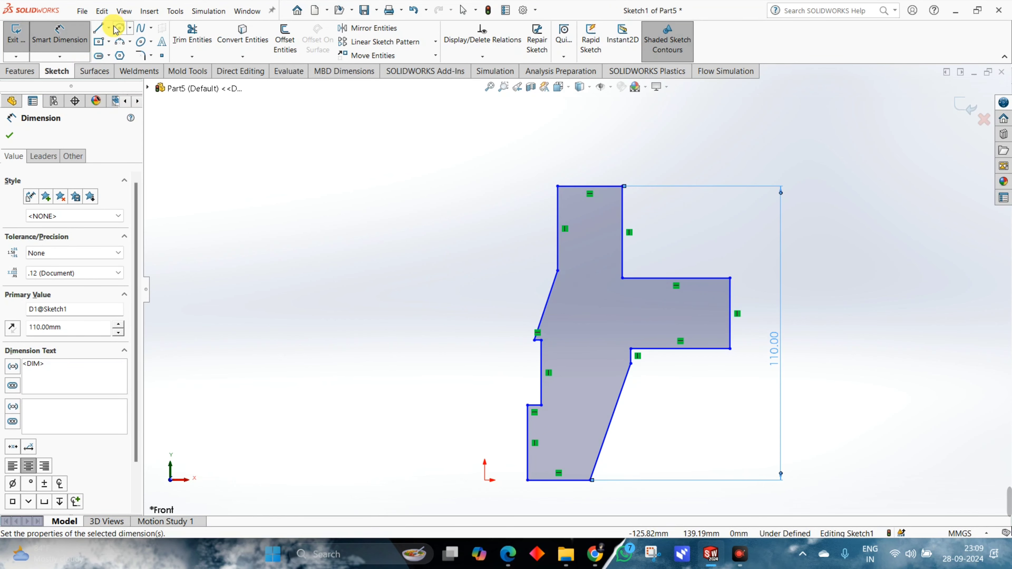
click(109, 27)
click(146, 51)
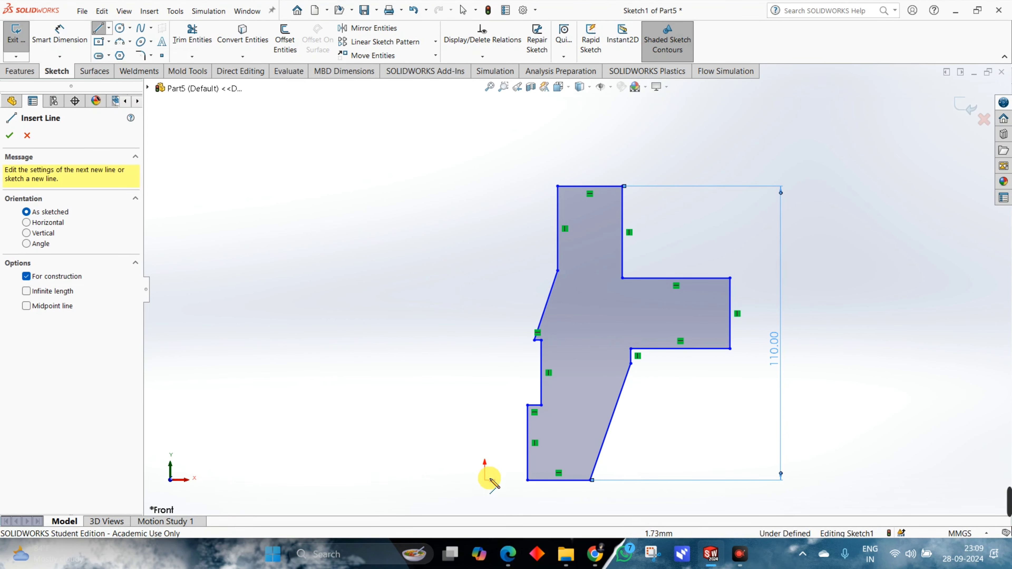
drag(484, 480, 484, 151)
right_click(558, 140)
click(568, 151)
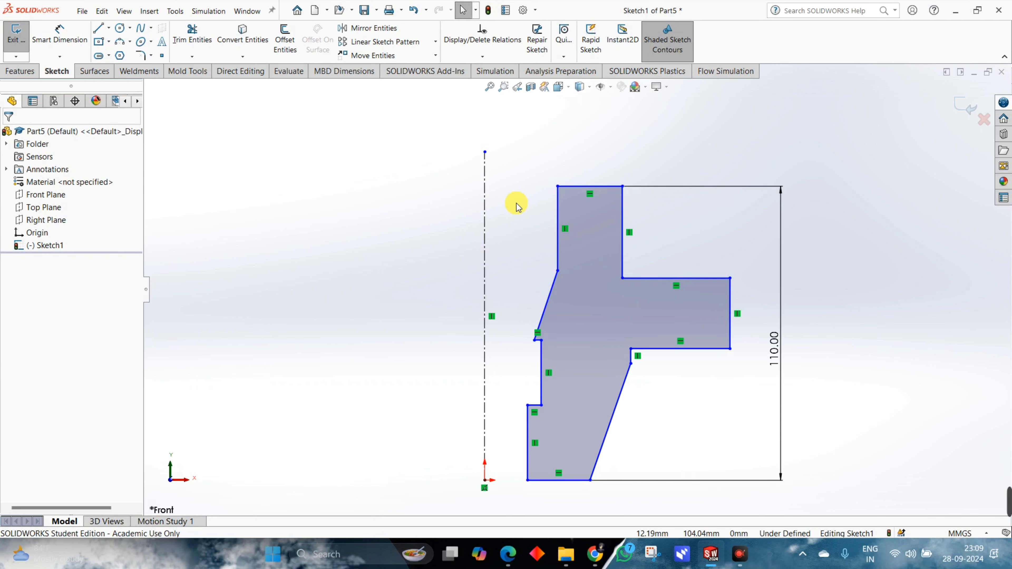
Dimension the flange's outer edge about the centerline as a 170 mm diameter.
click(56, 34)
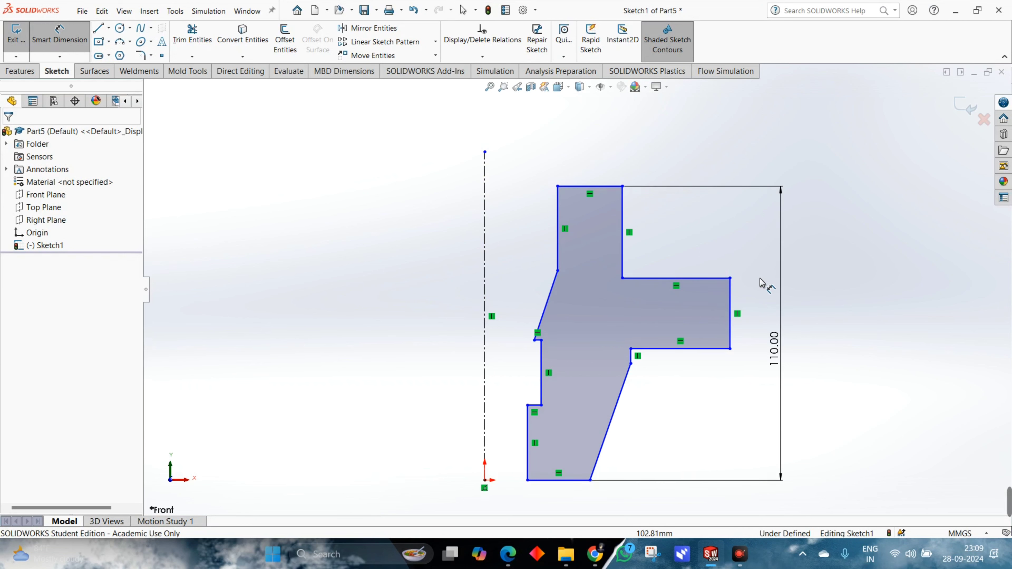
click(732, 299)
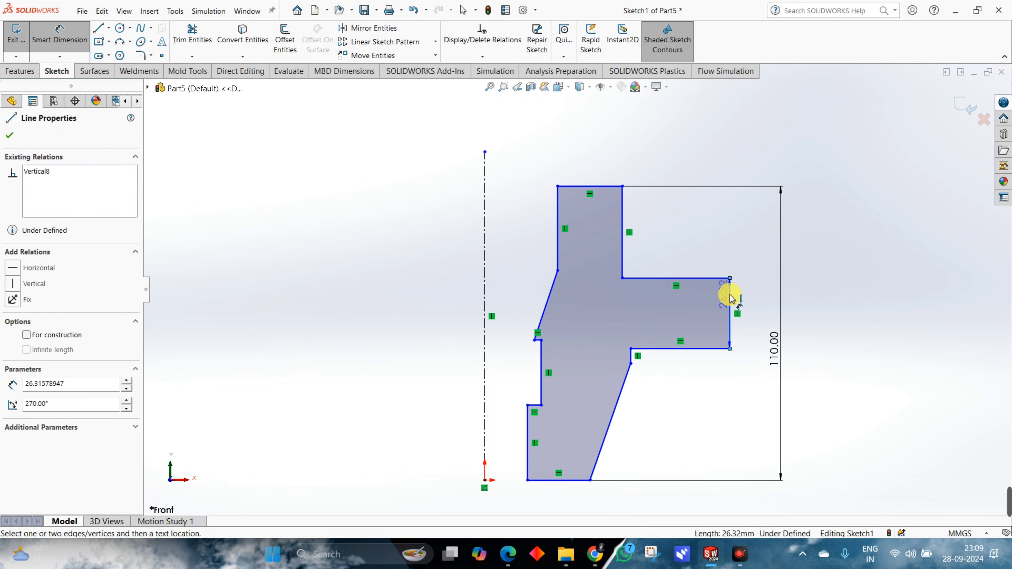
click(485, 217)
scroll(504, 247, up, 1)
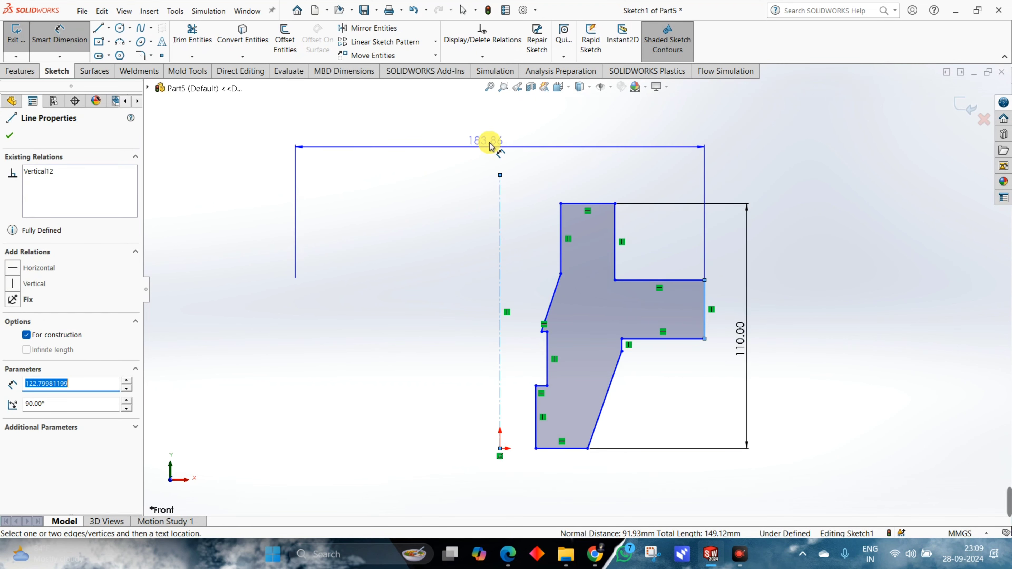
click(497, 131)
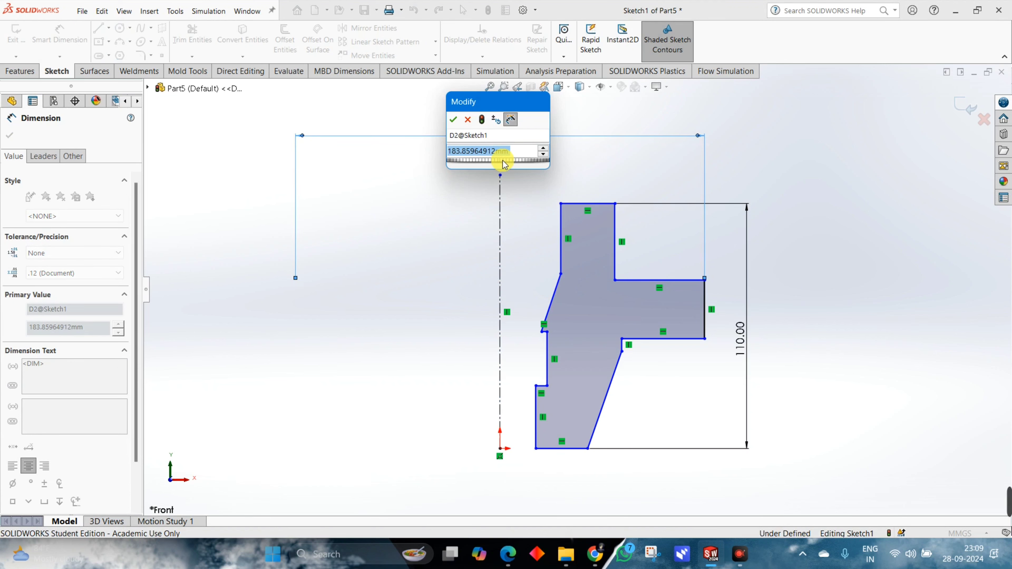
text(170)
key(Return)
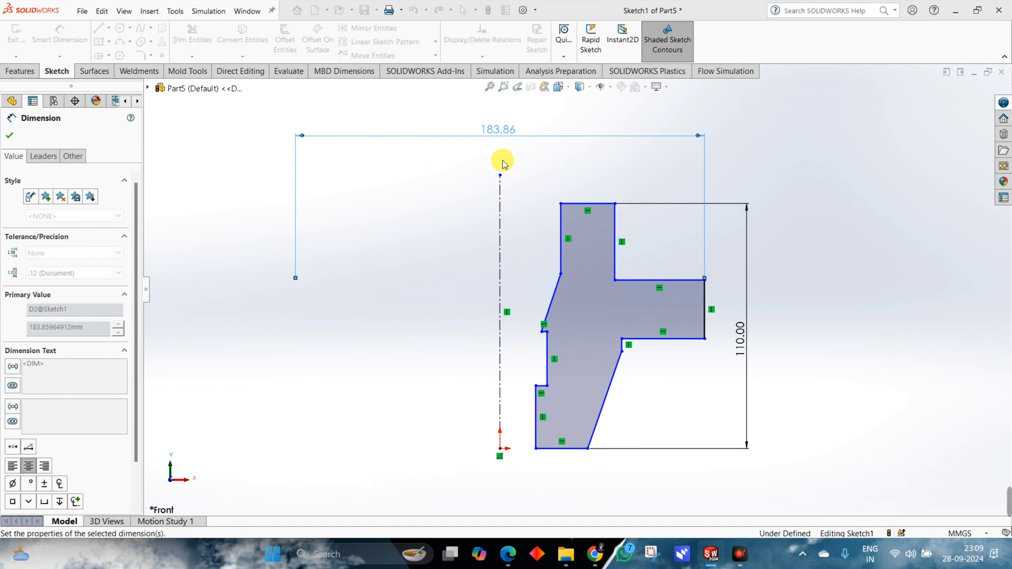
Check the reference drawing and dimension the upper hub's outer edge about the centerline as a 75 mm diameter.
key(alt+Tab)
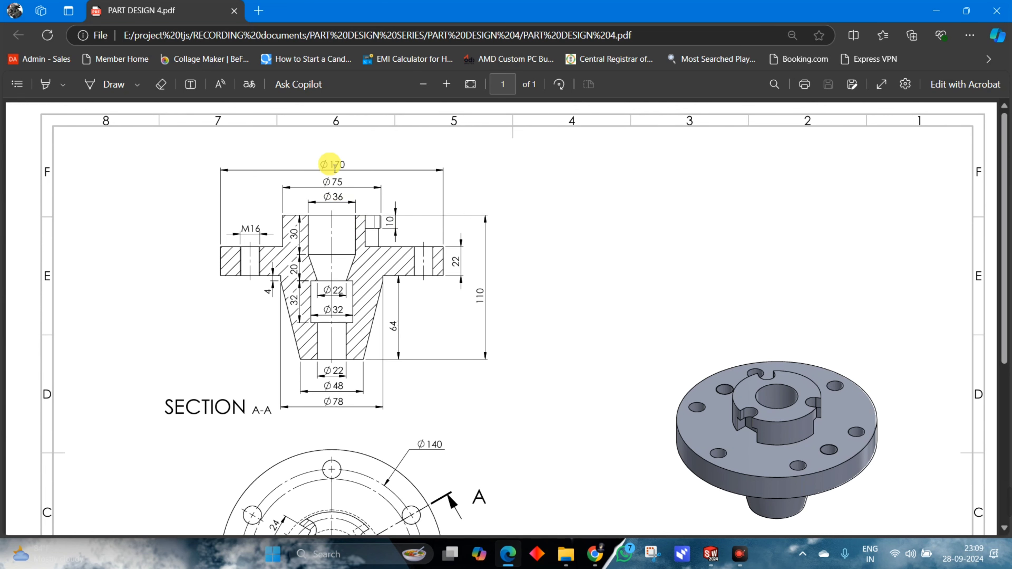
key(alt+Tab)
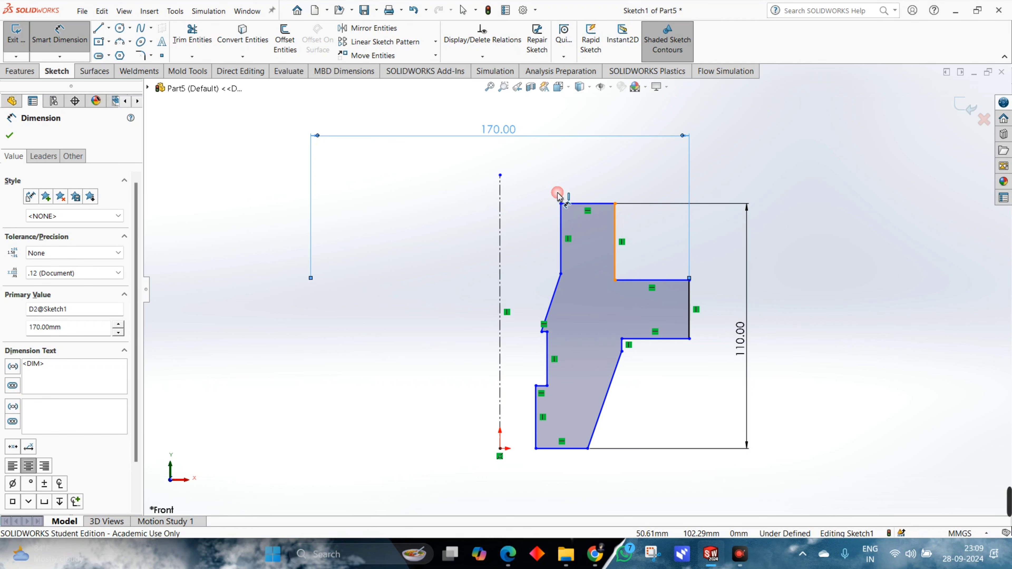
click(501, 179)
click(501, 156)
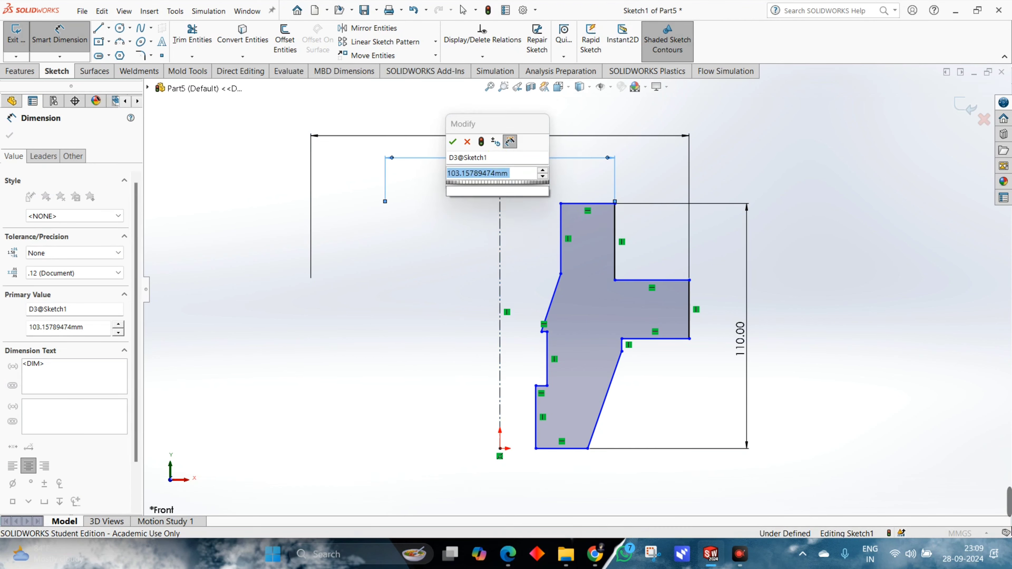
text(75)
key(Return)
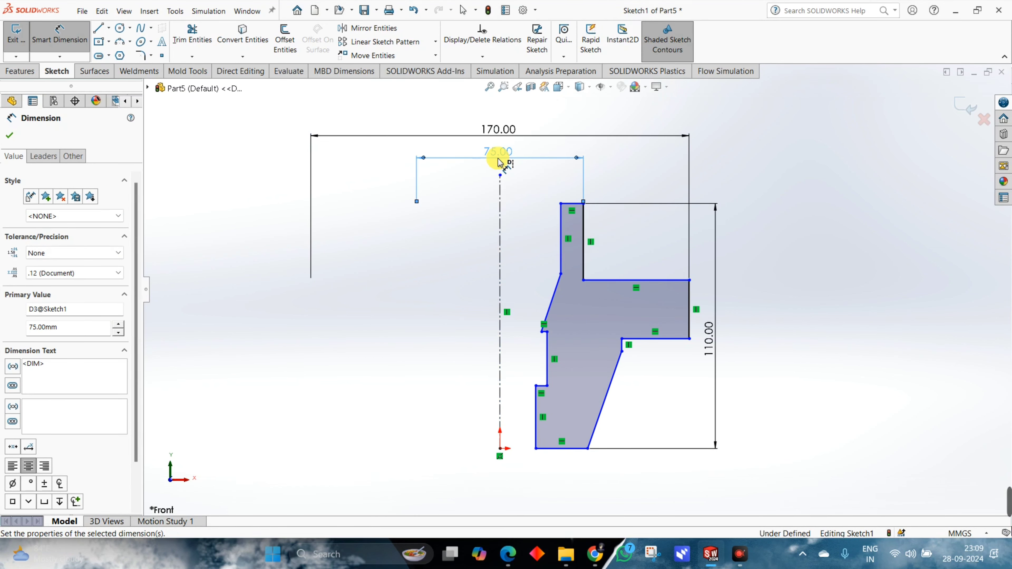
Check the reference drawing and dimension the upper bore edge about the centerline as a 36 mm diameter.
key(alt+Tab)
key(alt+Tab)
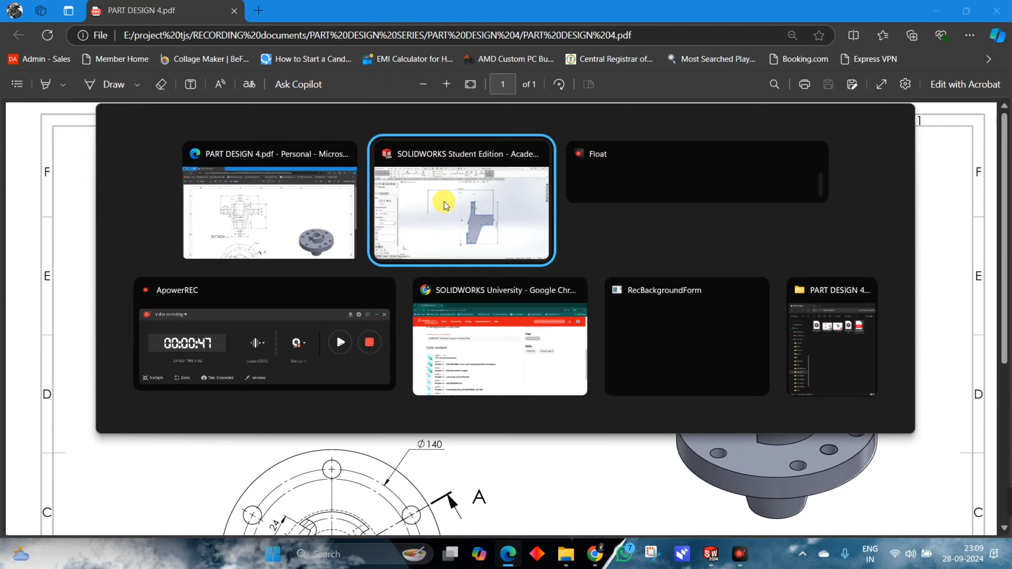
click(560, 224)
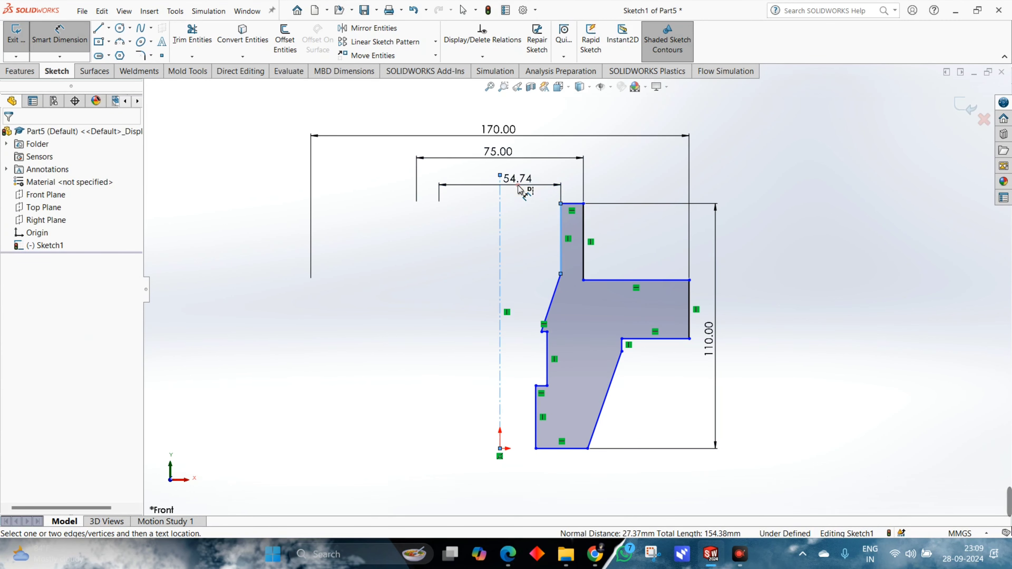
click(520, 185)
click(529, 205)
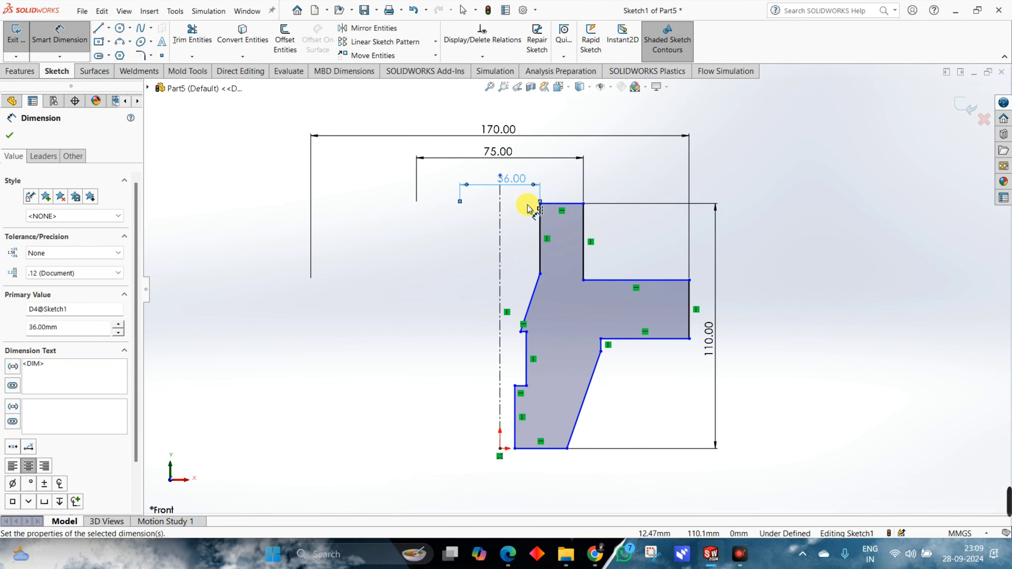
Consult the section view in the reference drawing and dimension the middle bore edge about the centerline as a 32 mm diameter.
key(alt+Tab)
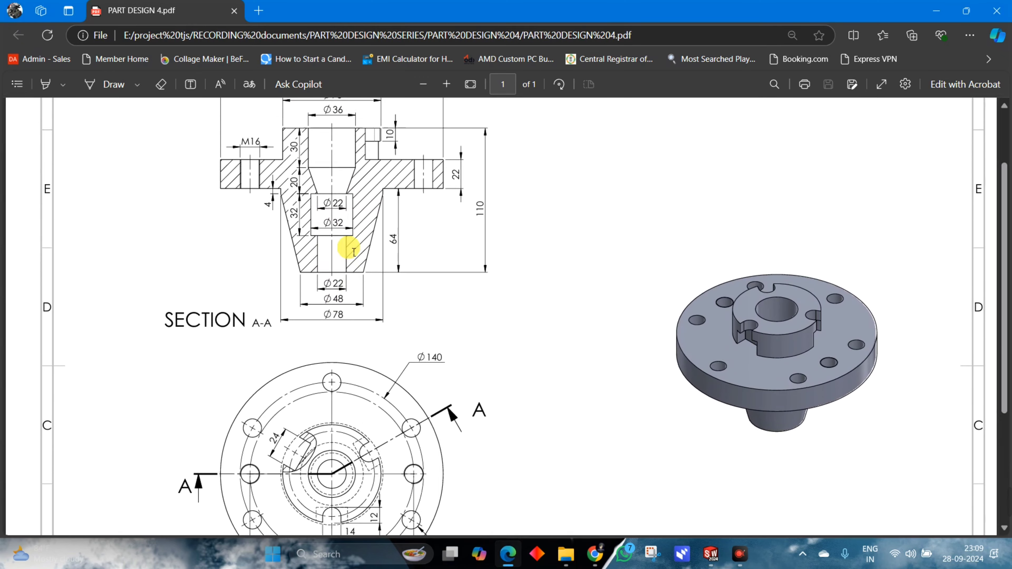
scroll(352, 239, up, 3)
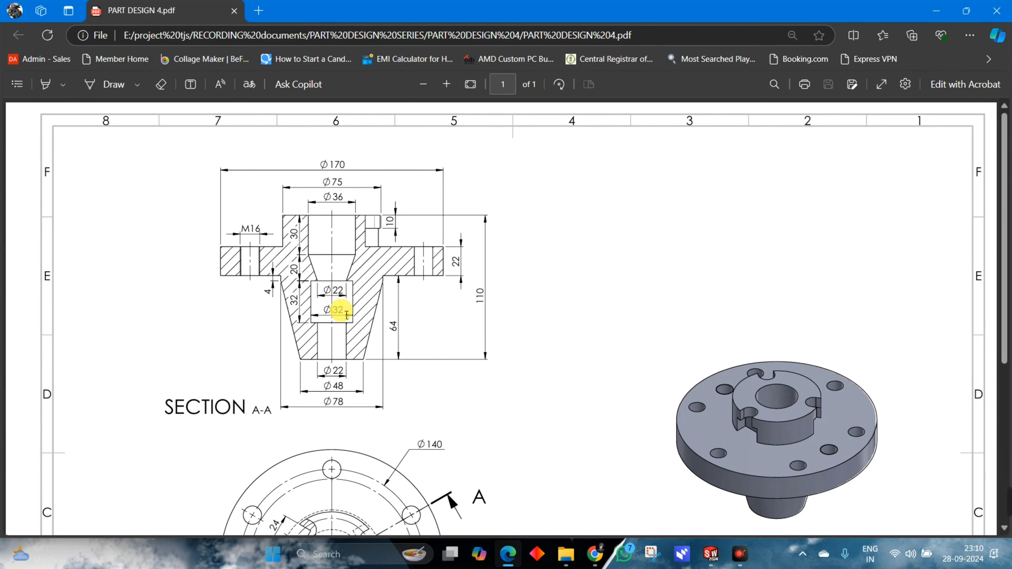
key(alt+Tab)
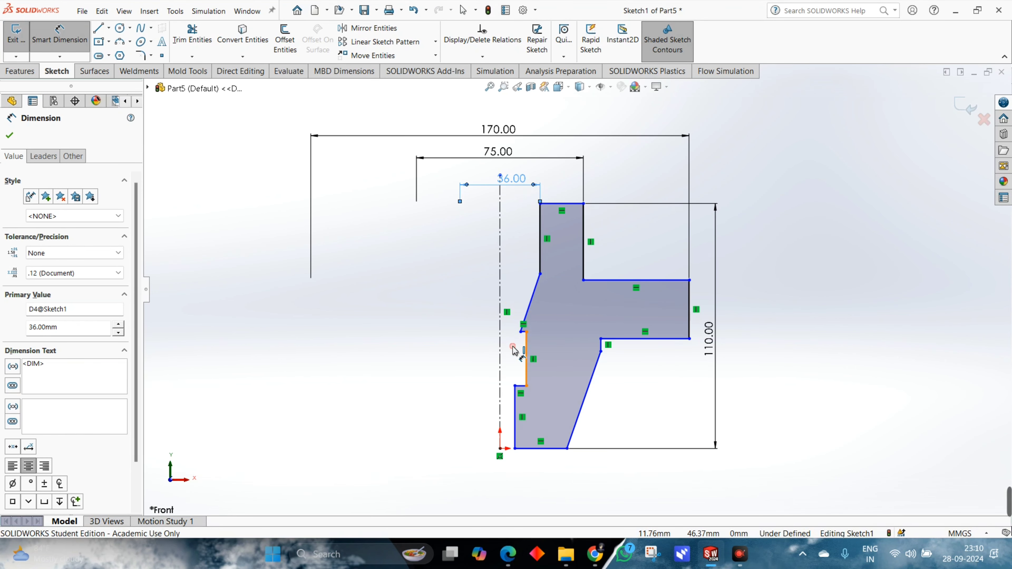
click(525, 351)
click(500, 351)
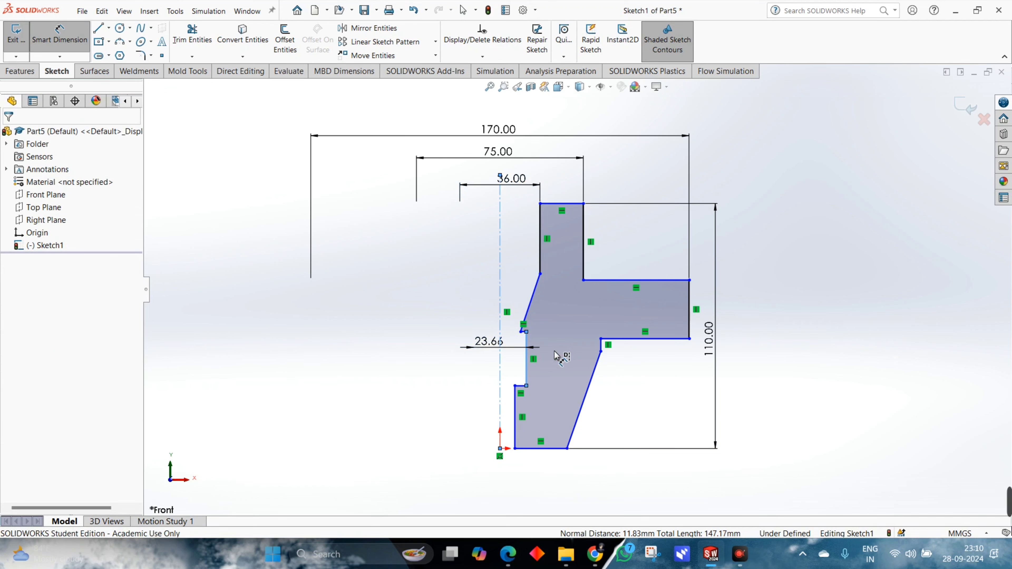
text(32)
key(Return)
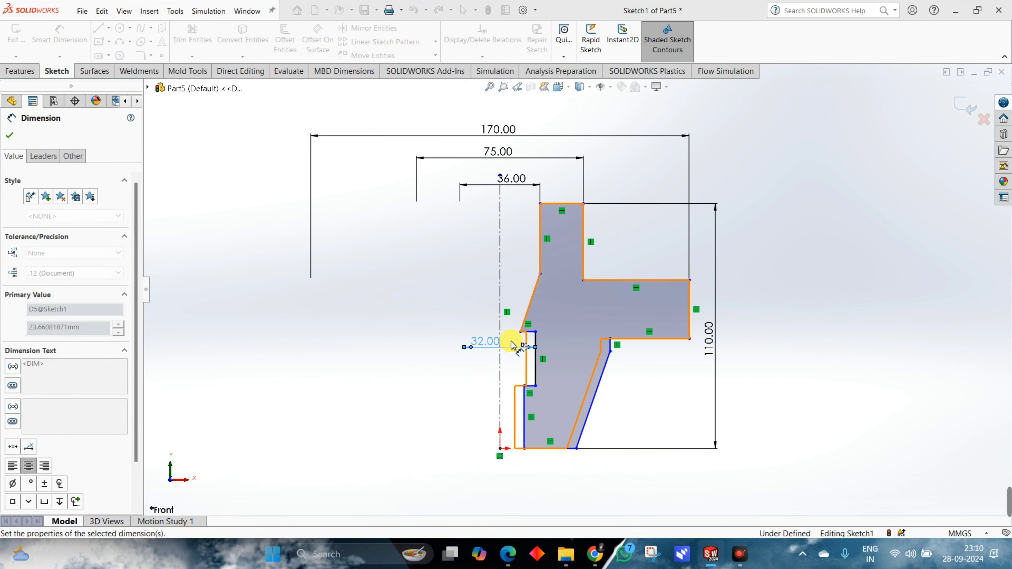
Dimension the narrow end point of the slanted bore transition about the centerline as a 22 mm diameter.
scroll(526, 335, down, 3)
click(532, 322)
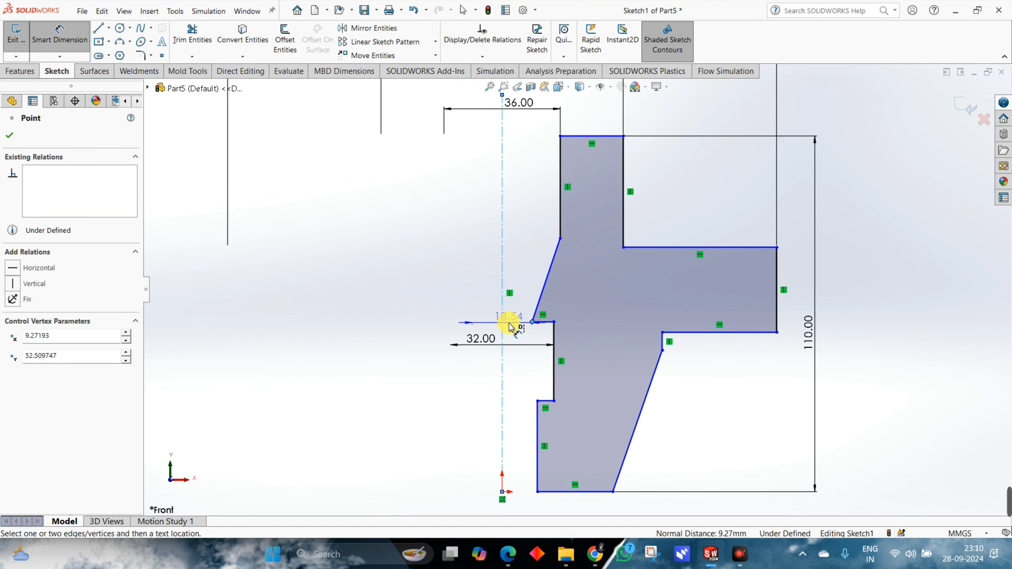
click(513, 326)
text(22)
key(Return)
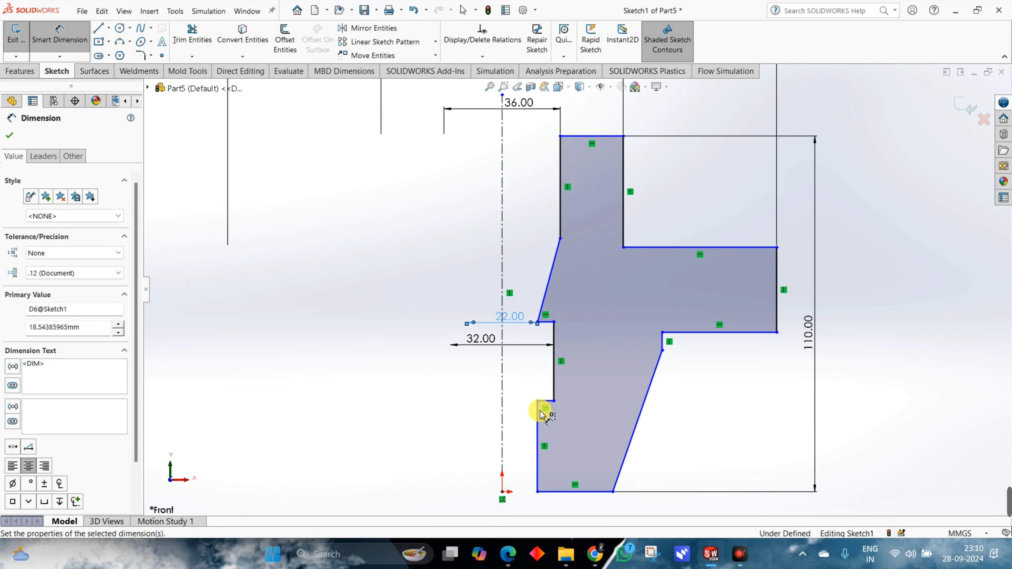
Dimension the lowest bore edge about the centerline as a 22 mm diameter.
click(539, 415)
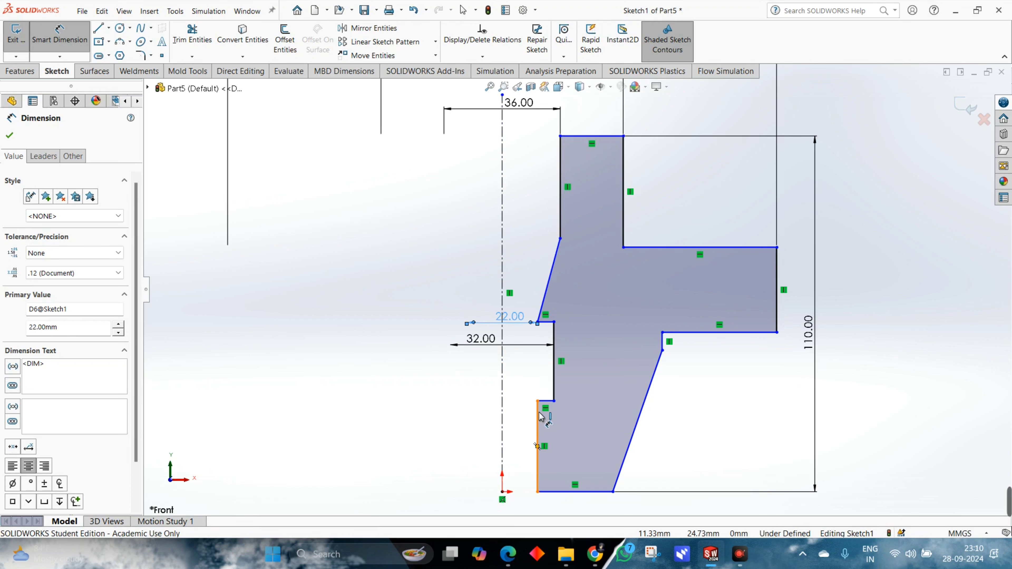
click(501, 414)
click(494, 419)
text(22)
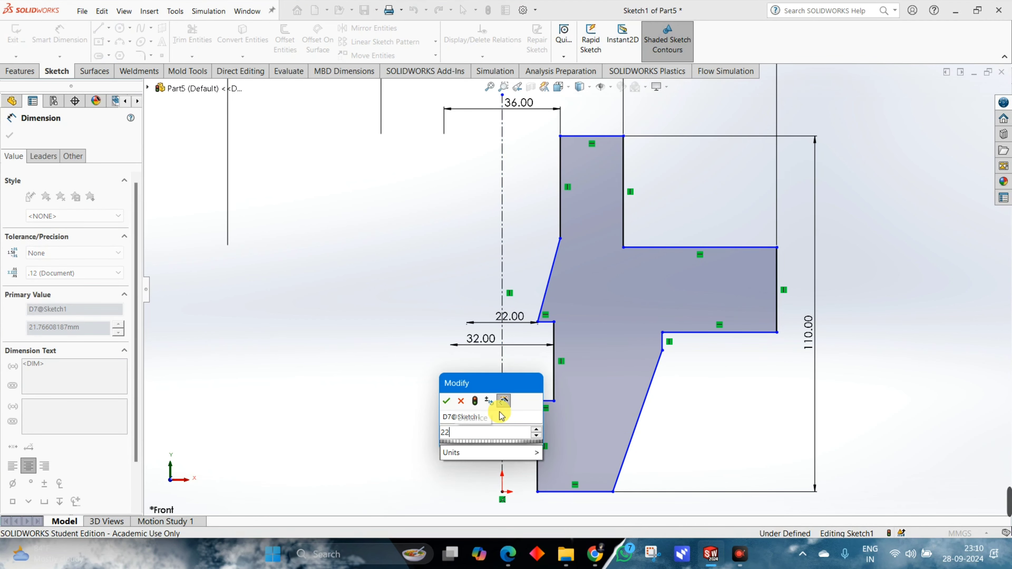
key(Return)
Check the reference drawing and dimension the base's outer corner about the centerline as a 48 mm diameter.
key(alt+Tab)
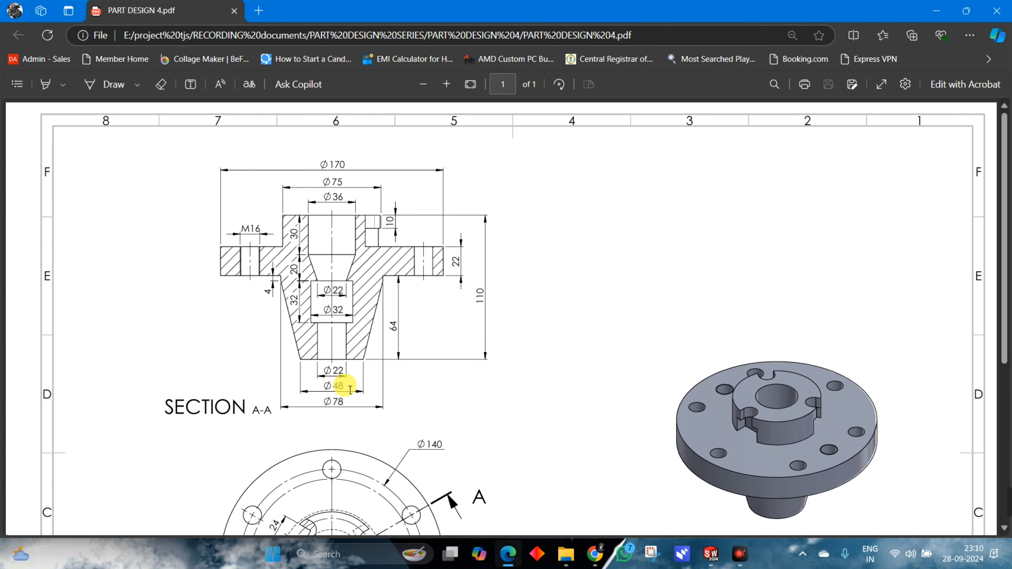
key(alt+Tab)
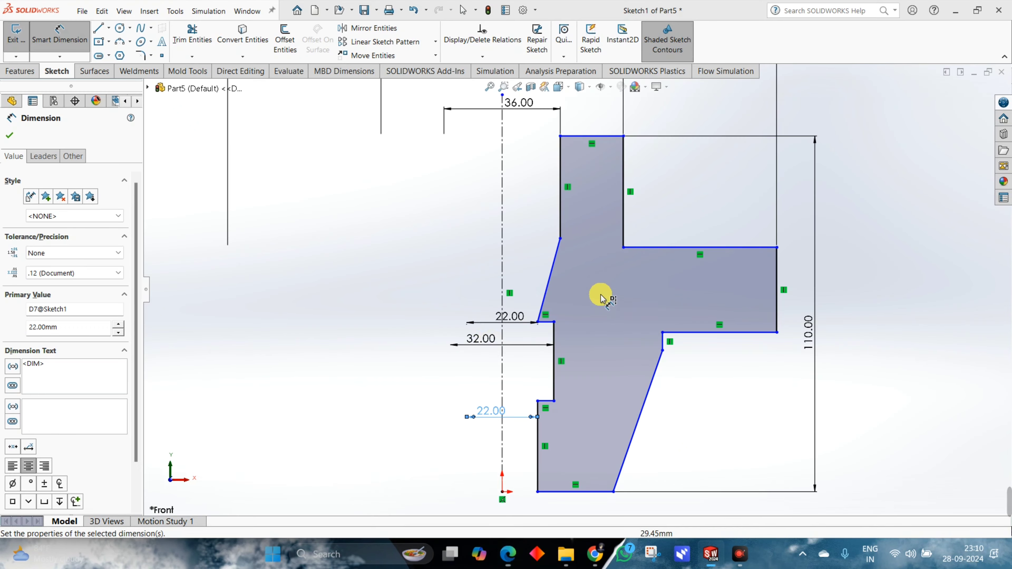
scroll(617, 351, up, 2)
click(602, 430)
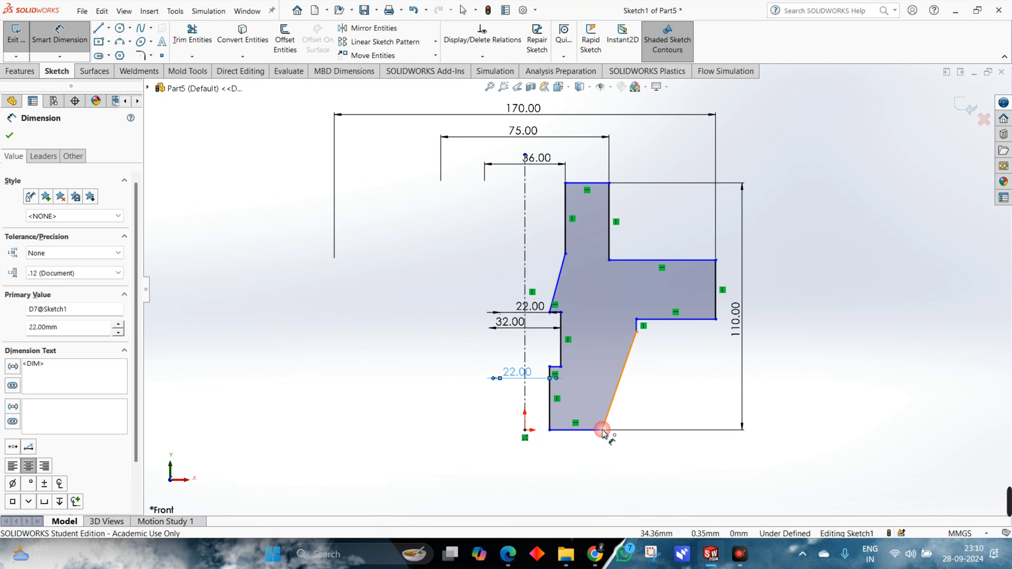
click(557, 459)
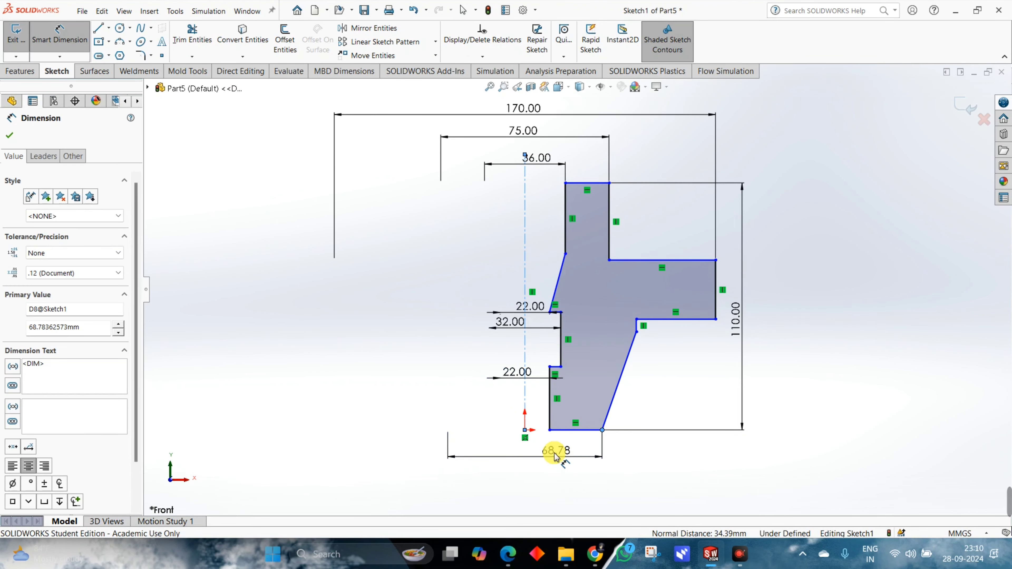
text(48)
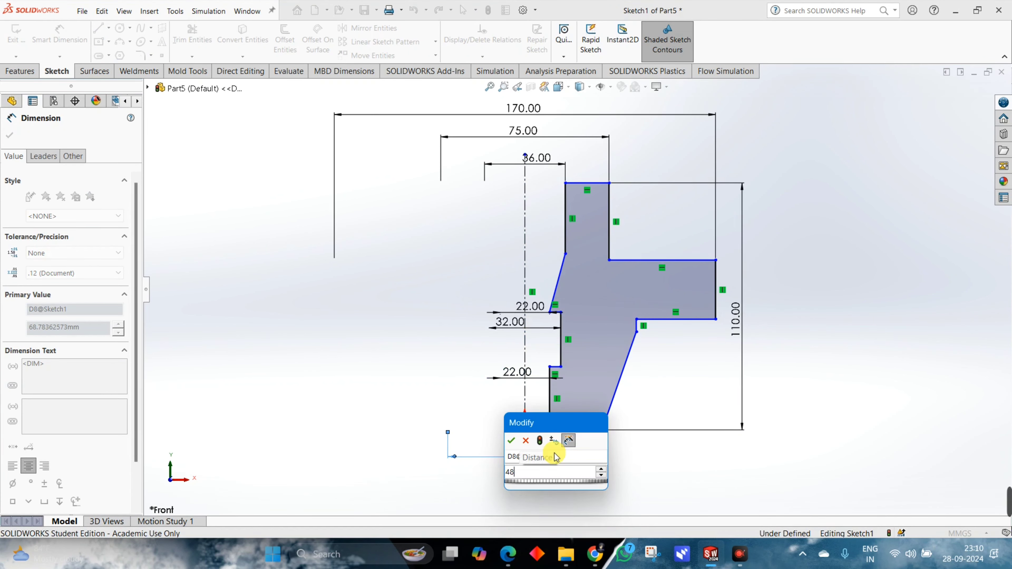
key(Return)
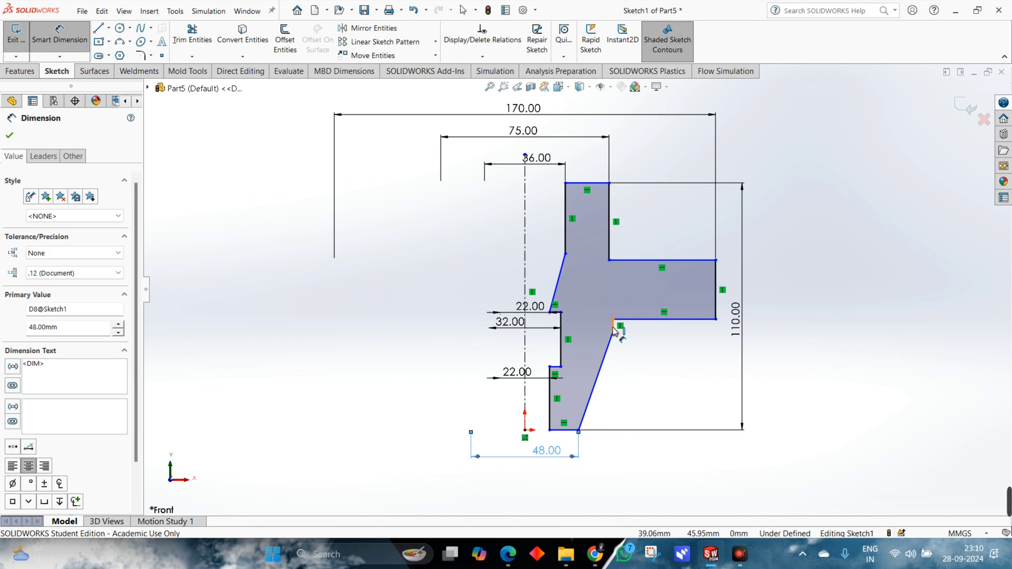
Dimension the short vertical edge beneath the flange about the centerline as a 78 mm diameter.
click(612, 327)
click(548, 479)
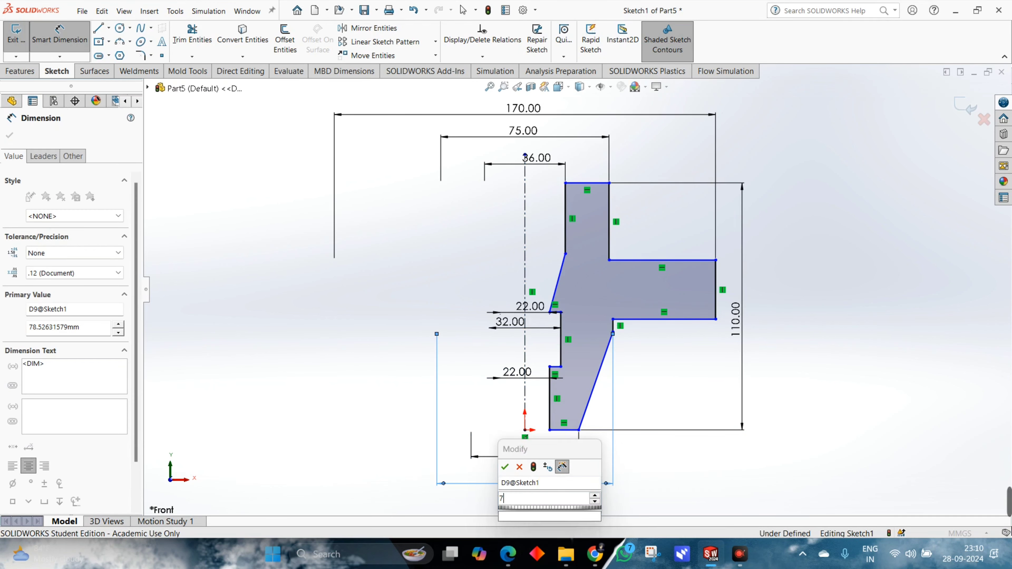
text(78)
key(Return)
Review the remaining dimensions in the reference drawing and move the transition's 22 mm dimension up, clear of the 32 mm dimension.
key(alt+Tab)
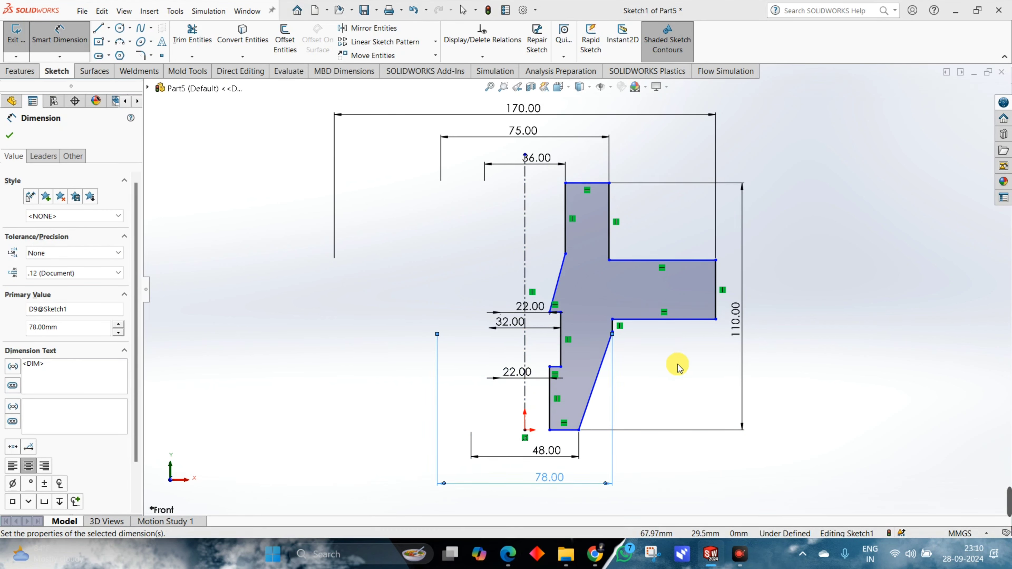
key(alt+Tab)
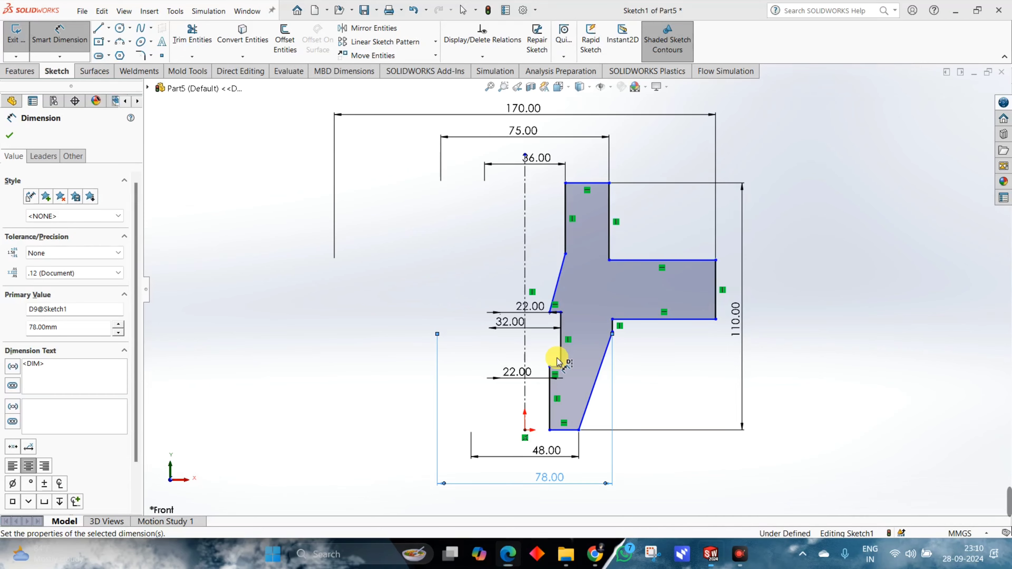
key(alt+Tab)
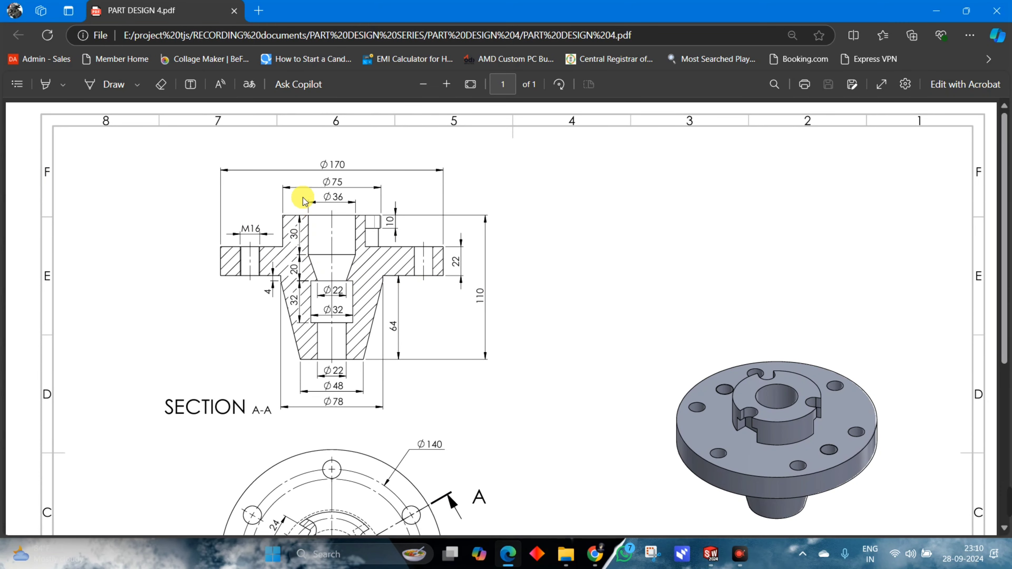
scroll(354, 310, down, 3)
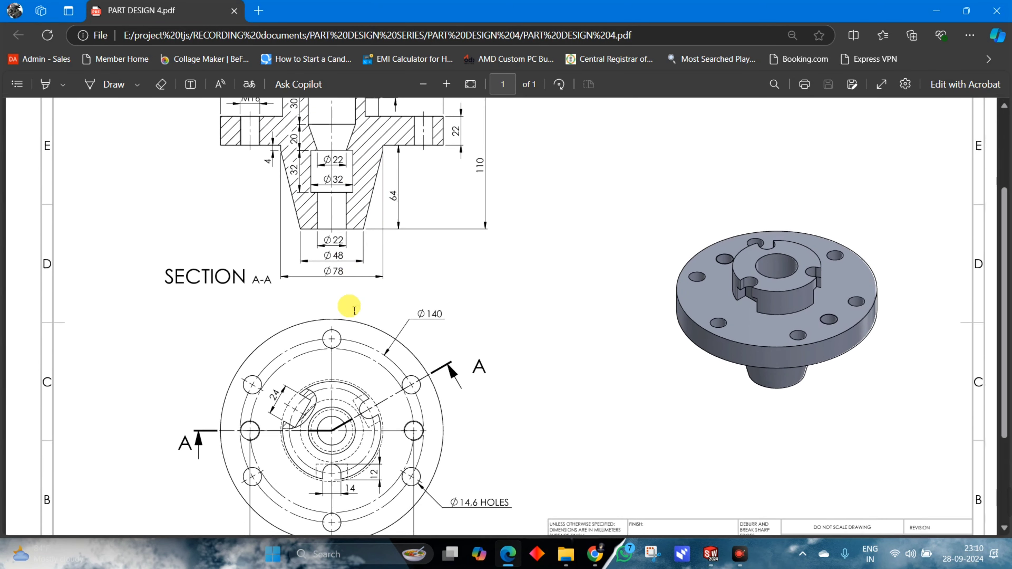
scroll(350, 310, up, 3)
key(alt+Tab)
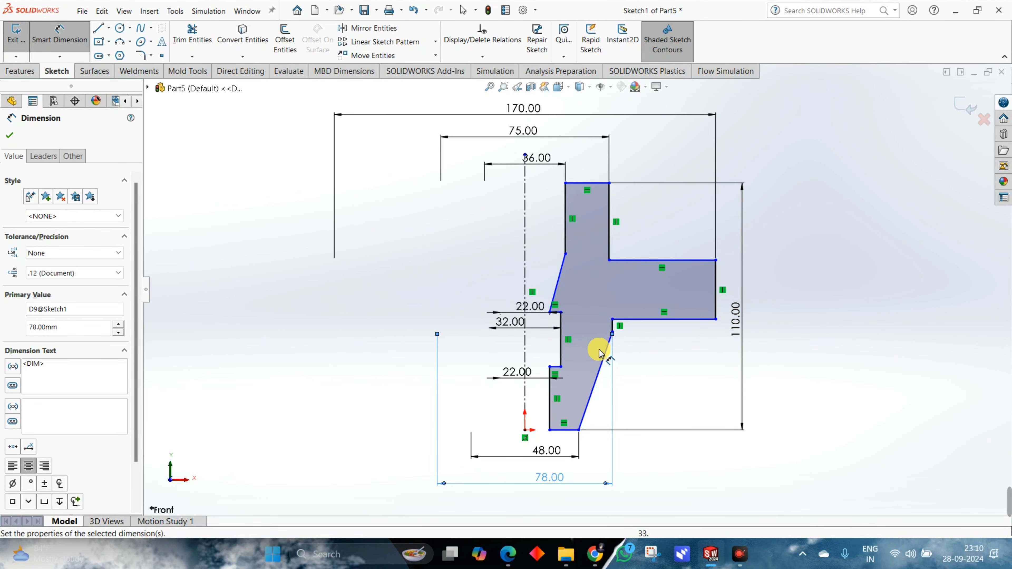
key(Escape)
scroll(517, 367, down, 2)
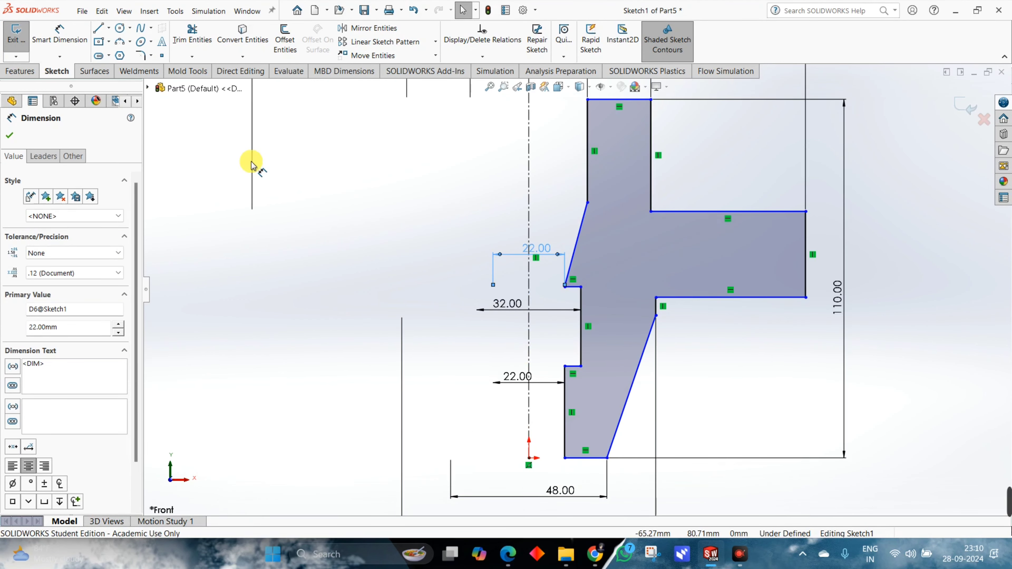
Check the flange thickness in the reference drawing and dimension the flange's outer vertical edge as 22 mm.
click(60, 39)
key(z)
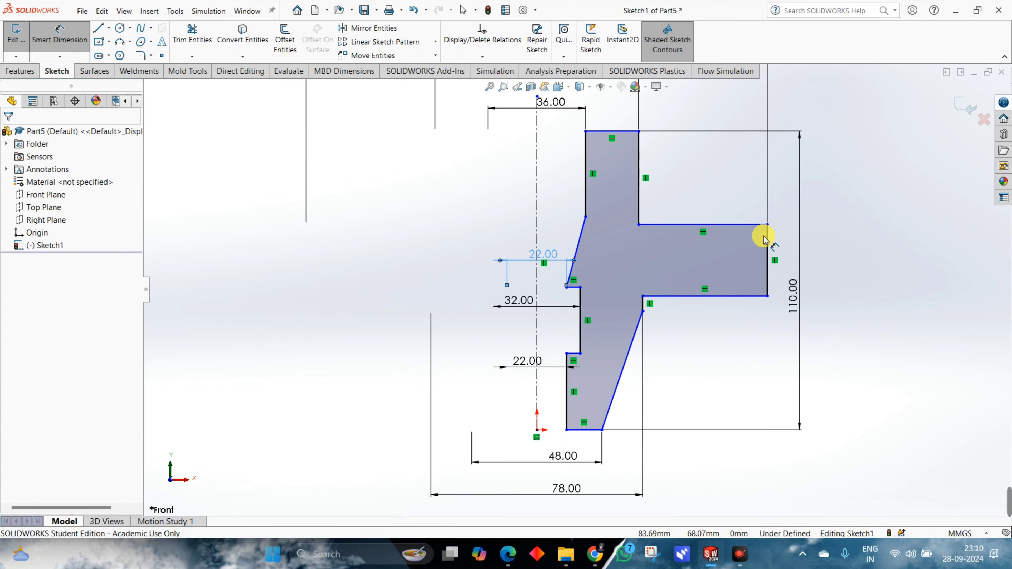
key(alt+Tab)
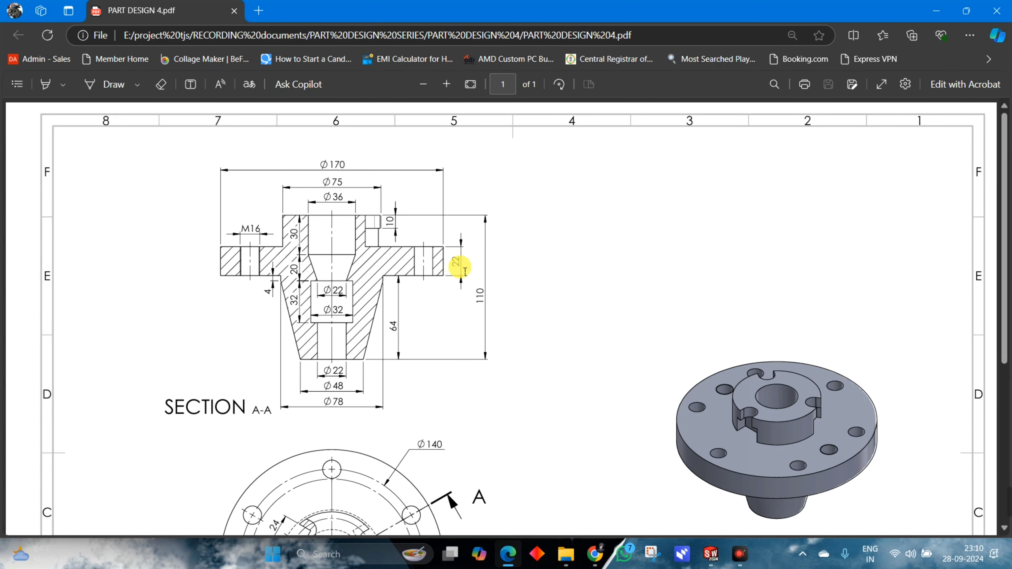
key(alt+Tab)
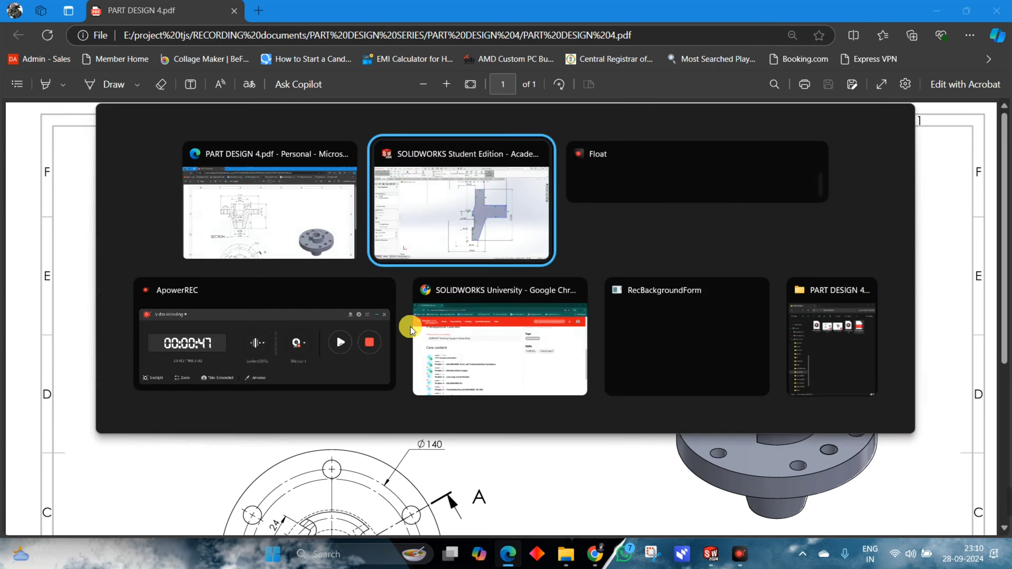
click(769, 263)
click(787, 258)
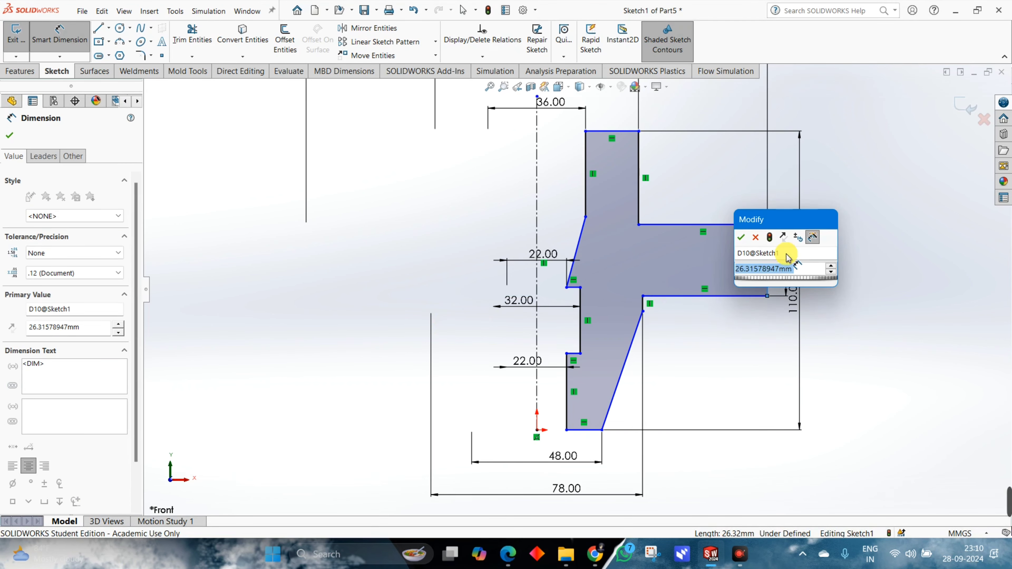
text(22)
key(Return)
Dimension the height from the profile's bottom edge to the flange's underside as 64 mm.
click(674, 284)
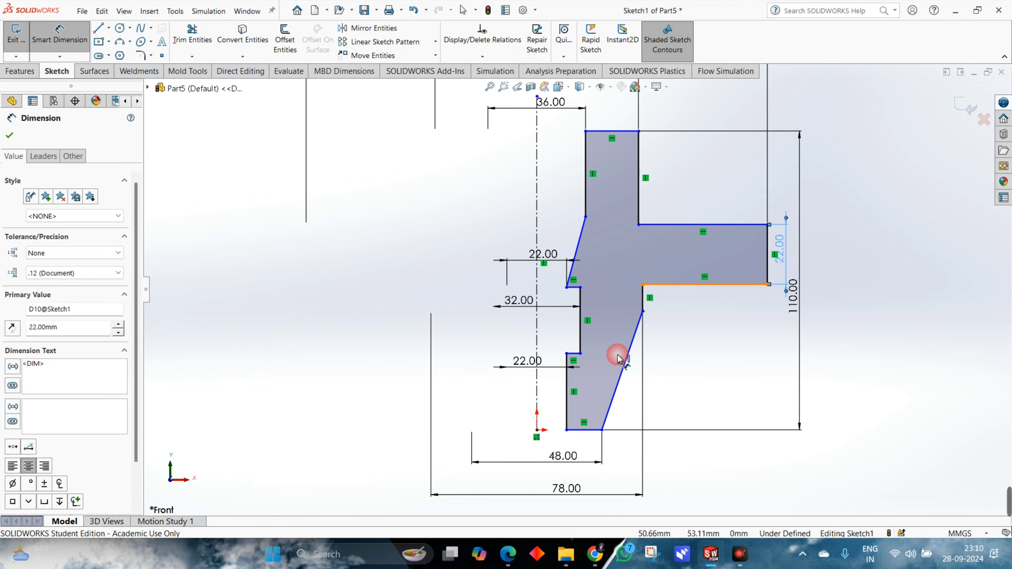
click(584, 430)
click(712, 371)
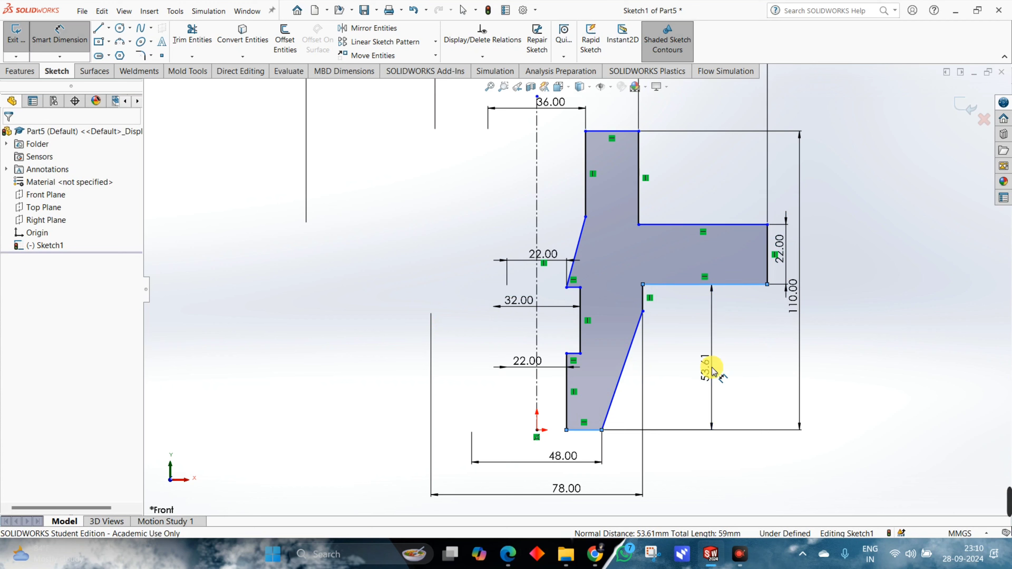
text(64)
key(Return)
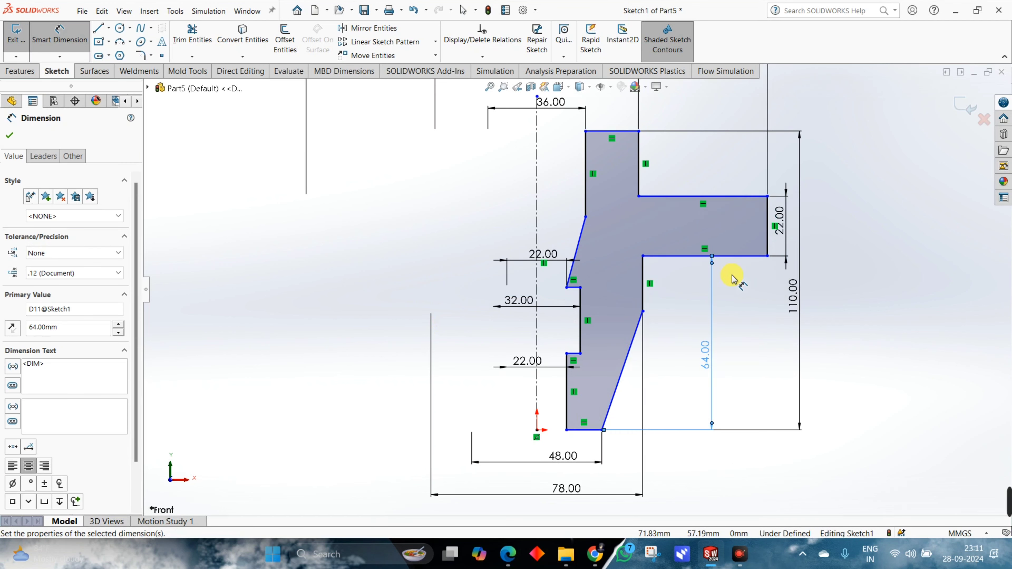
Dimension the length of the short vertical edge beneath the flange as 4 mm.
click(643, 272)
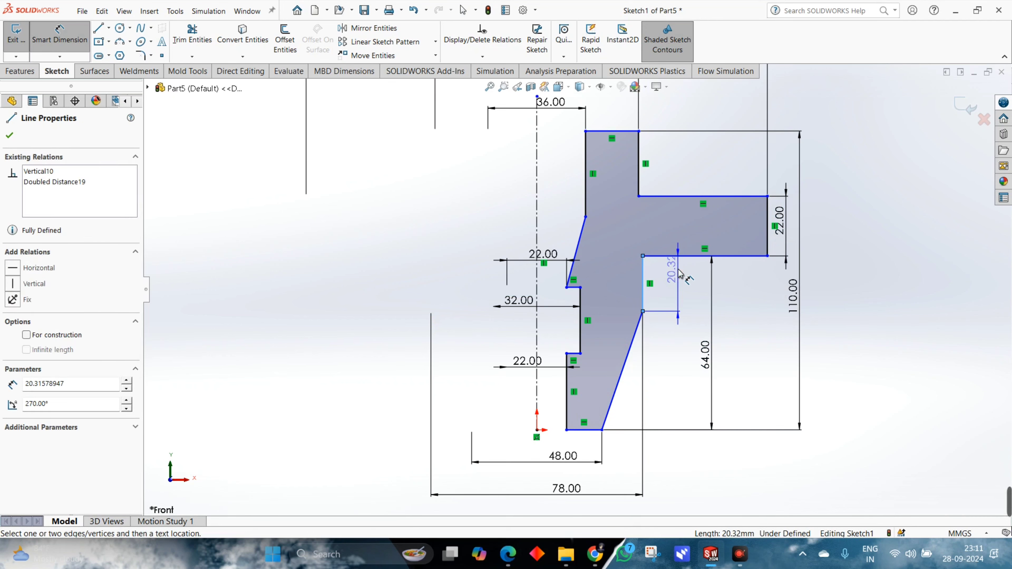
click(679, 272)
text(4.00mm)
key(Return)
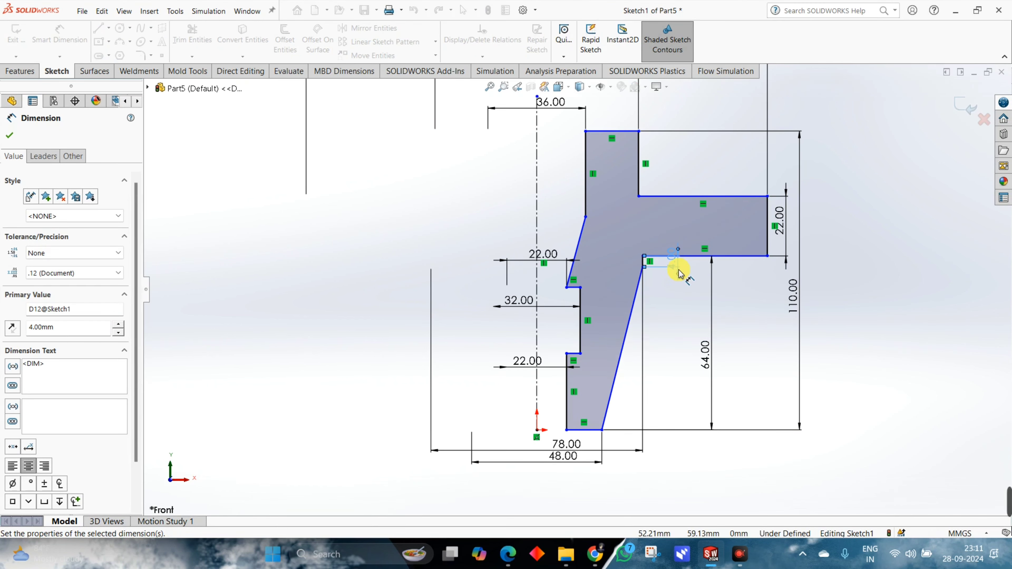
Check the bore depths in the reference drawing and dimension the upper bore's vertical edge as 30 mm.
key(alt+Tab)
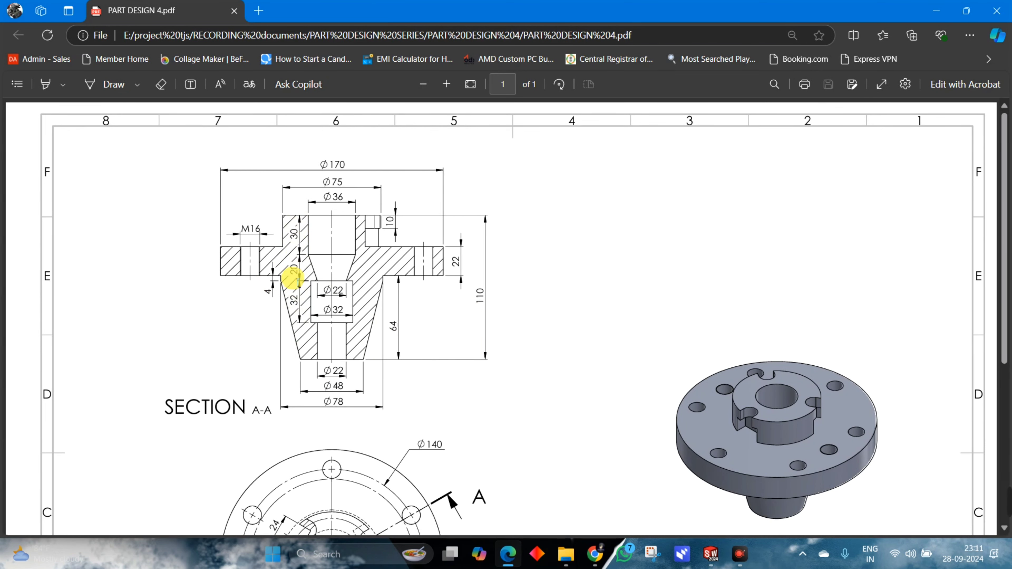
key(alt+Tab)
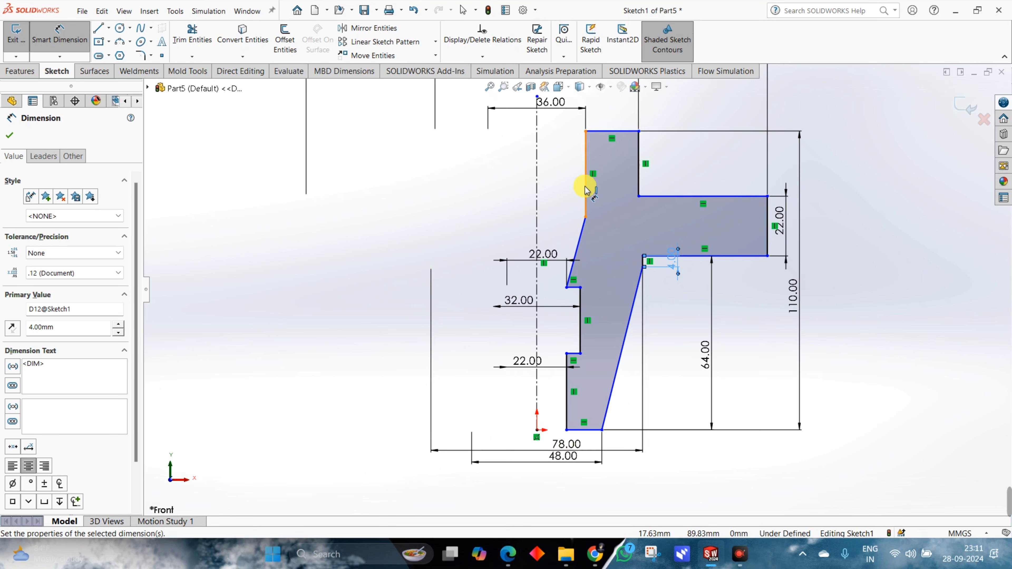
click(602, 192)
click(605, 188)
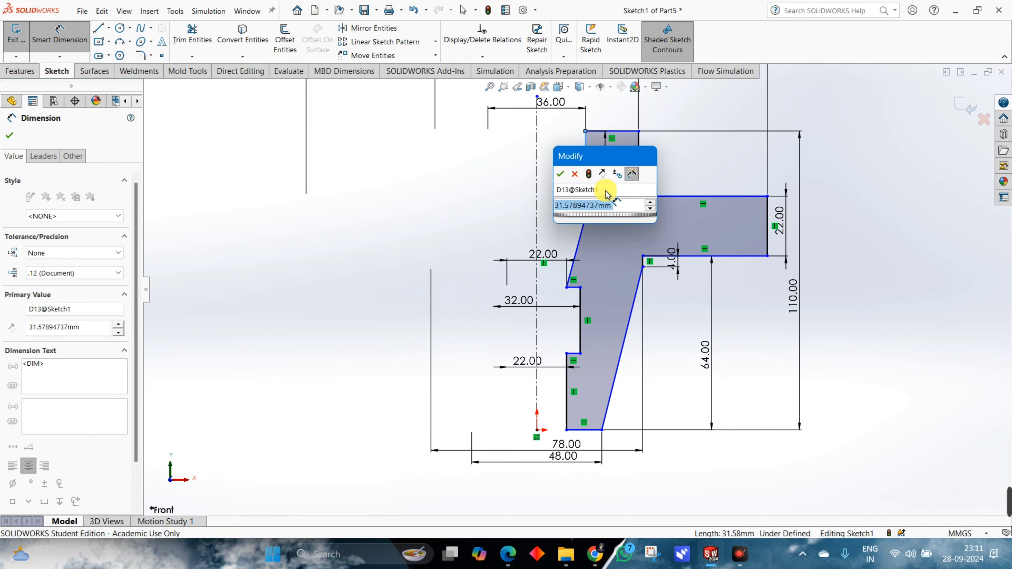
key(Return)
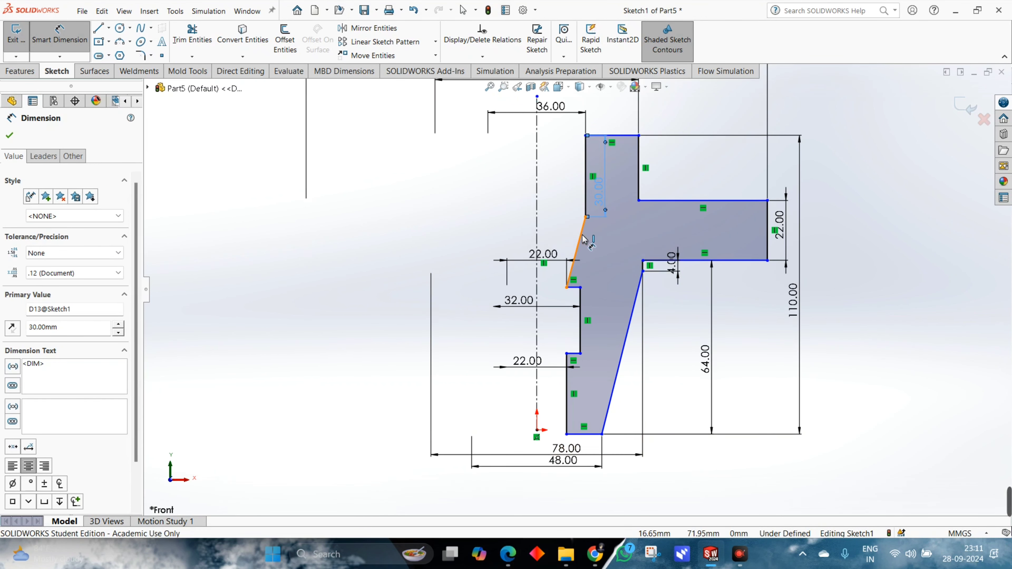
Dimension the tapered bore section's height as 20 mm and the vertical edge of the wide bore below it as 32 mm.
click(580, 234)
click(608, 239)
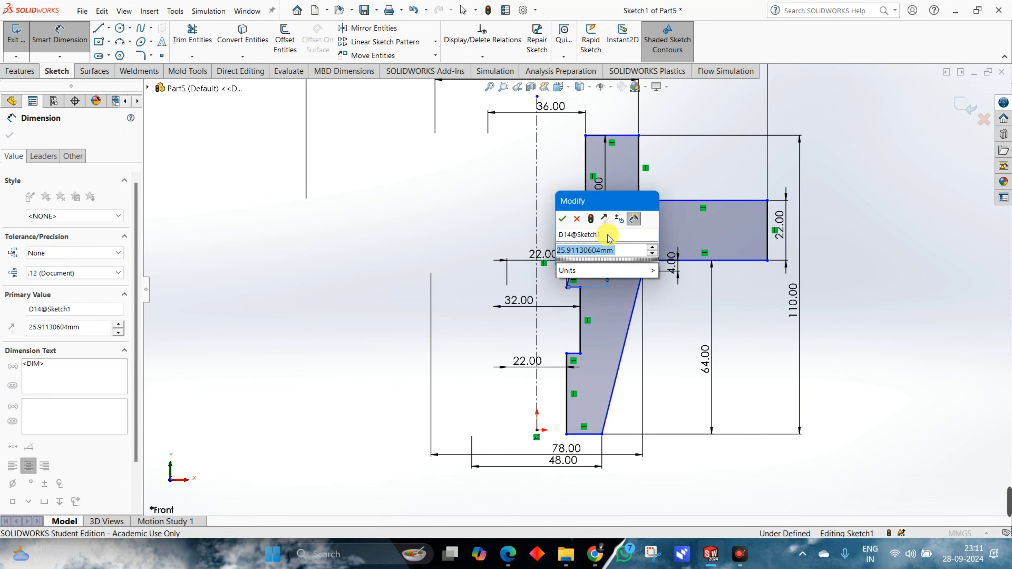
key(Return)
click(582, 307)
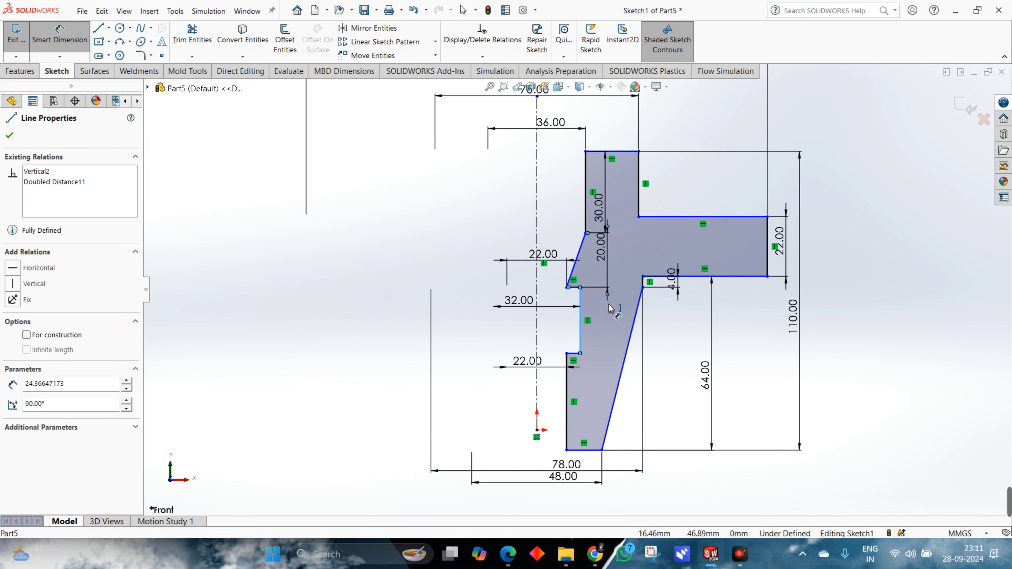
click(605, 308)
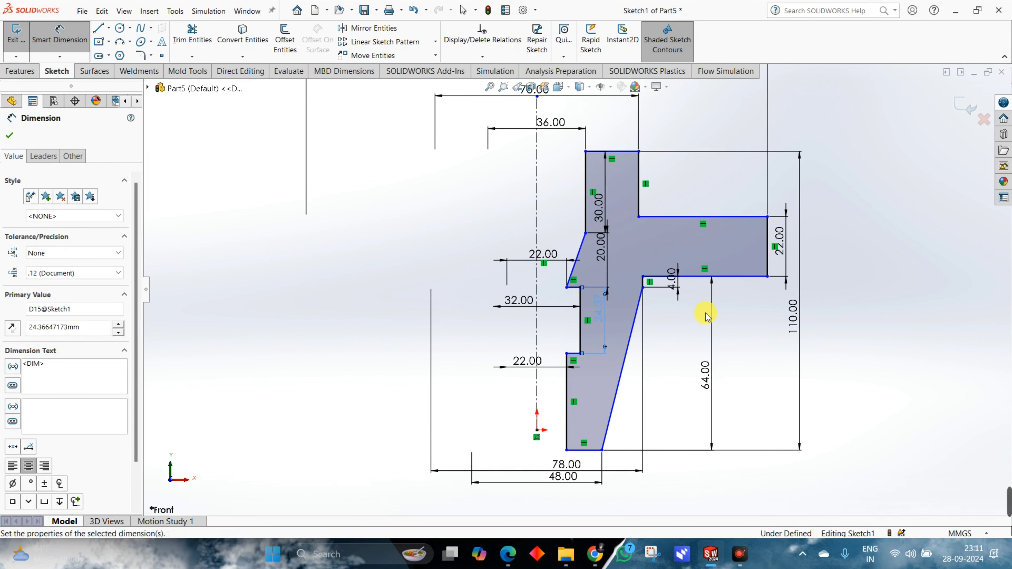
key(Escape)
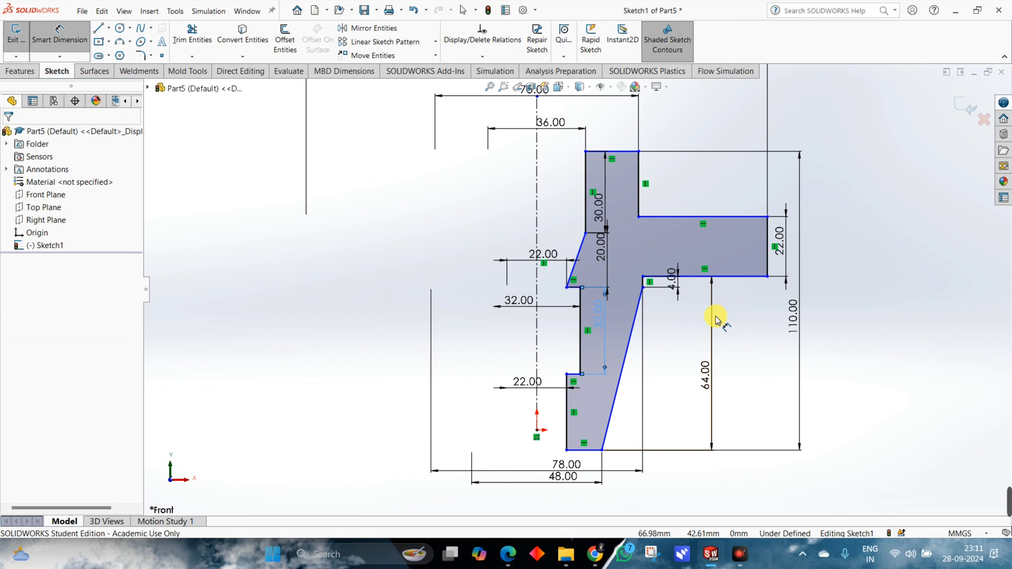
key(Escape)
Test the profile's remaining freedom by moving its bottom corner, and make the bottom edge coincident with the origin.
drag(566, 451, 566, 373)
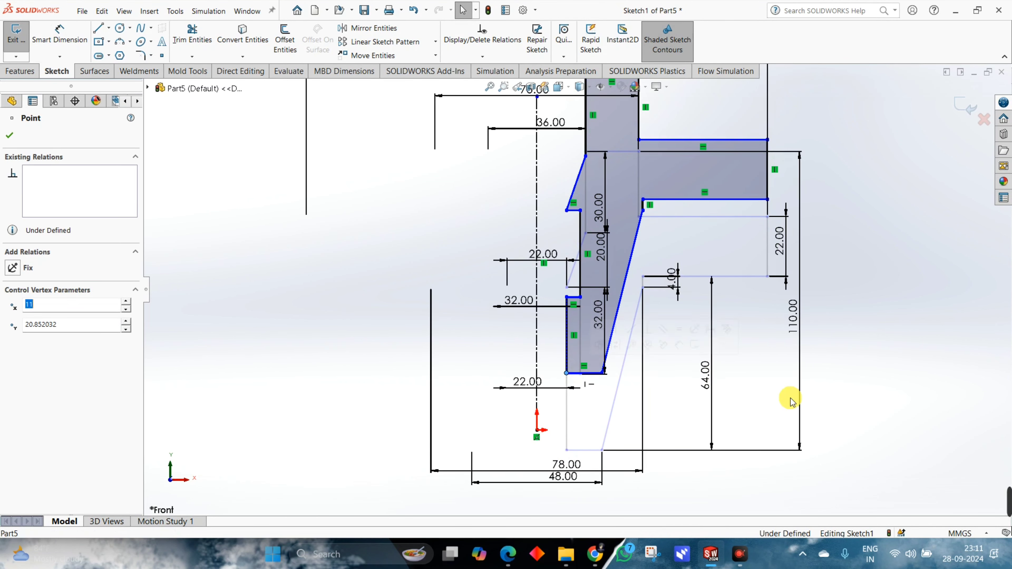
click(693, 385)
scroll(557, 370, down, 3)
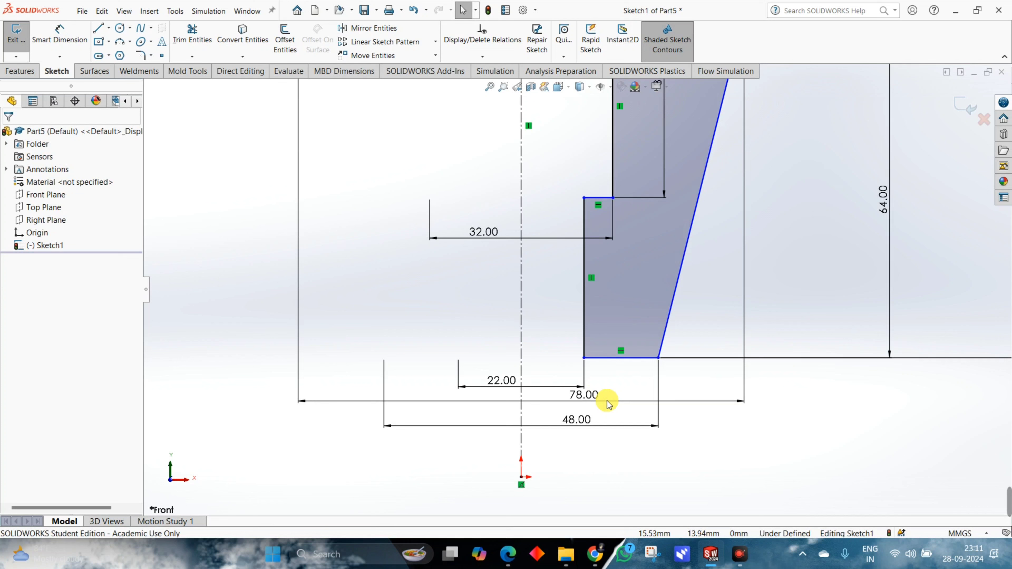
click(612, 360)
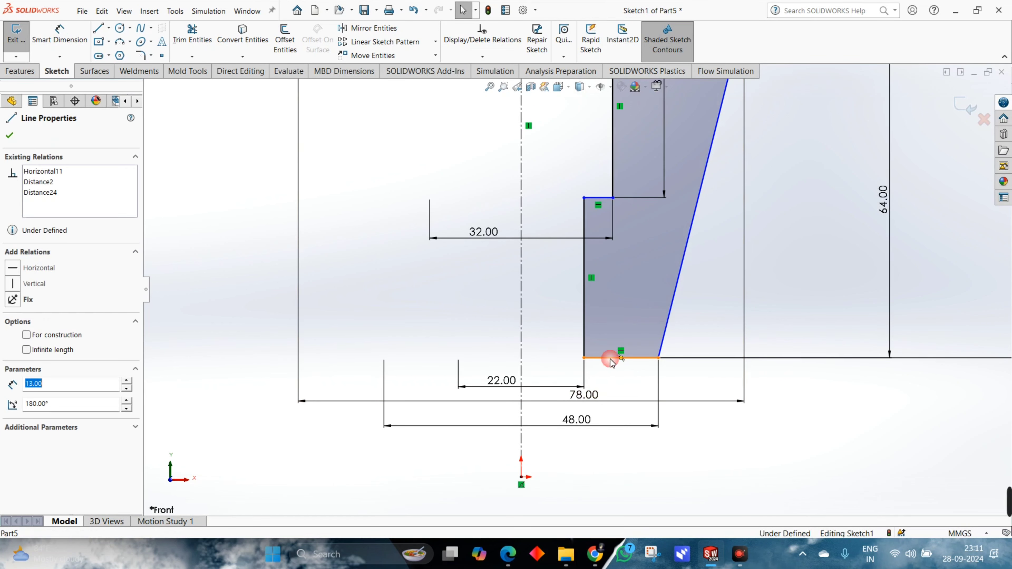
ctrl+click(522, 478)
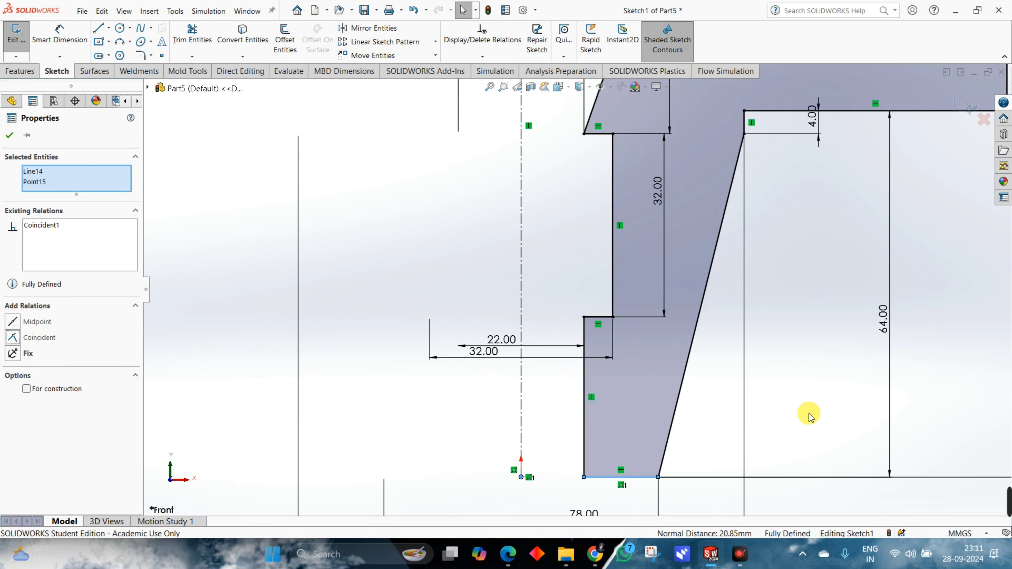
click(809, 395)
Create a Revolved Boss/Base from the profile, turning it 360 degrees about the vertical centerline.
scroll(809, 391, up, 3)
scroll(793, 458, down, 2)
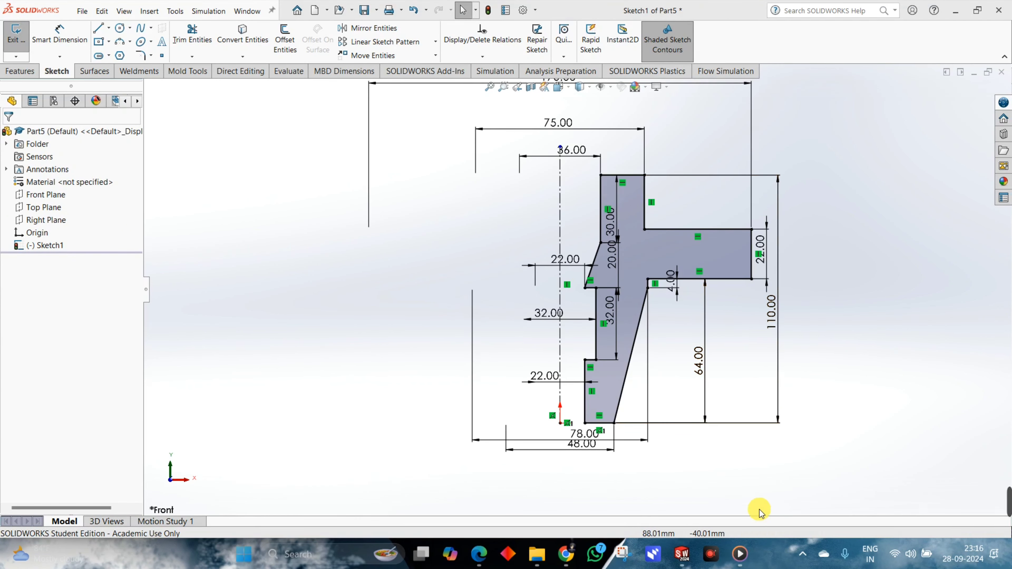
scroll(728, 445, up, 1)
scroll(717, 426, down, 3)
scroll(779, 463, up, 5)
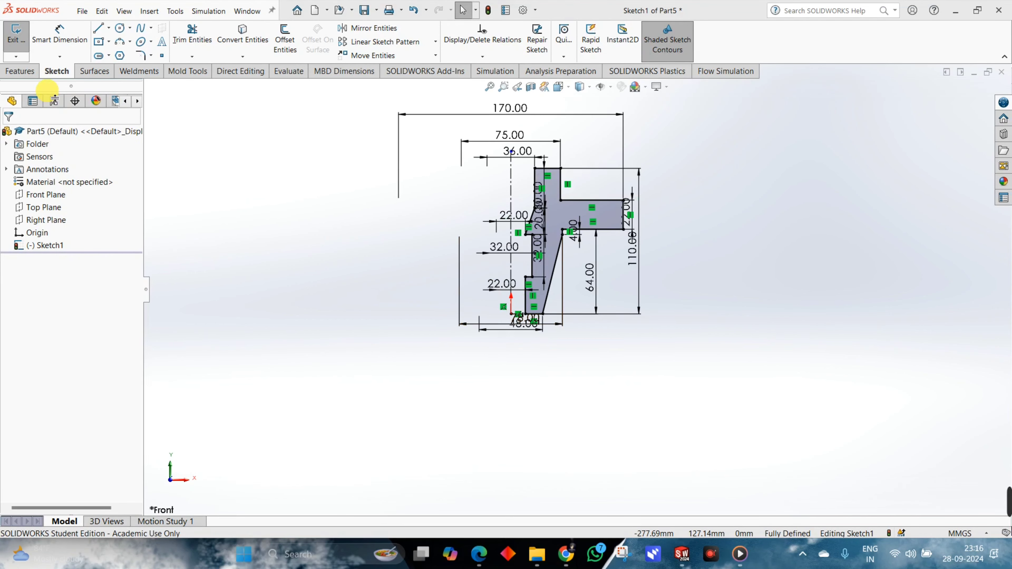
click(31, 76)
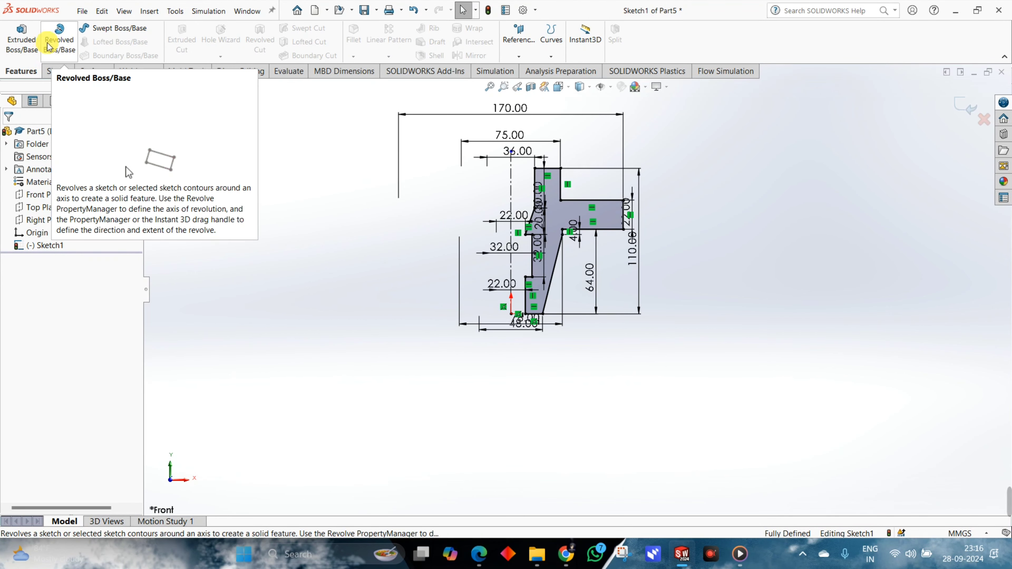
click(69, 47)
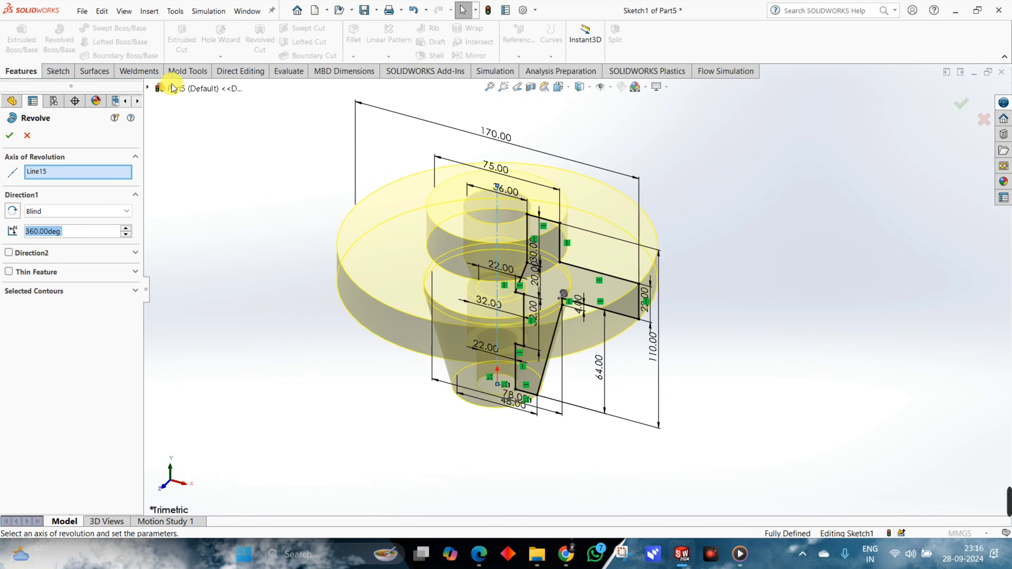
middle_drag(753, 303, 759, 339)
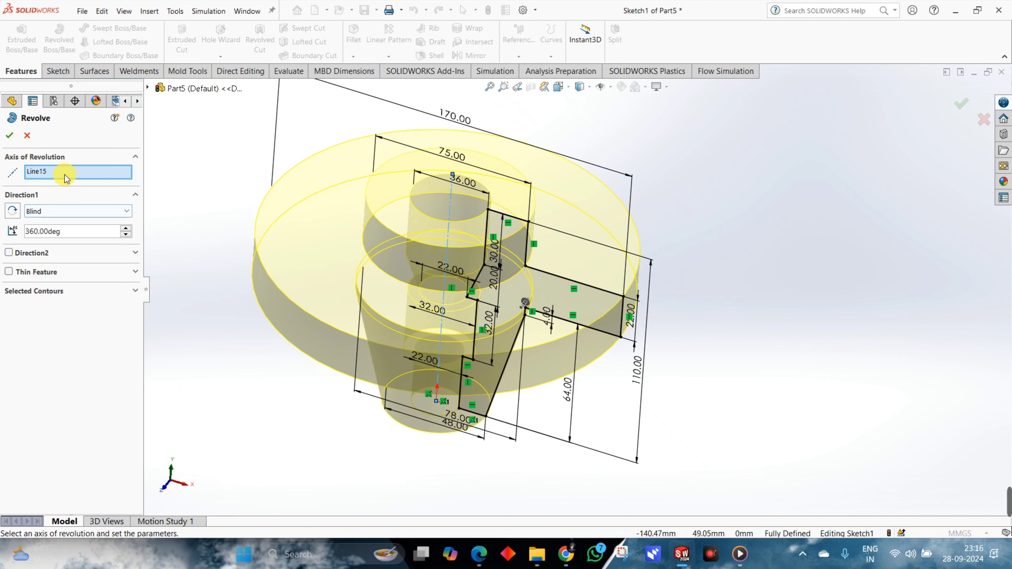
middle_drag(464, 262, 734, 276)
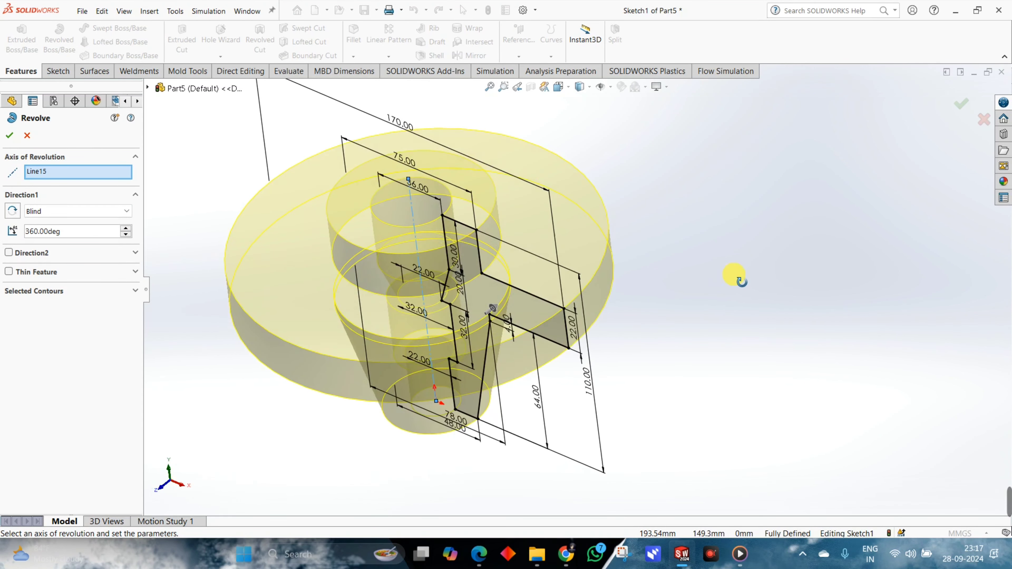
click(10, 139)
Inspect the stepped bore in a section view through the Front Plane, and restore the full model display.
mouse_move(671, 325)
middle_down()
mouse_move(676, 273)
mouse_move(763, 233)
mouse_move(678, 327)
mouse_move(578, 264)
mouse_move(671, 317)
mouse_move(666, 305)
mouse_move(619, 294)
mouse_move(711, 281)
middle_up()
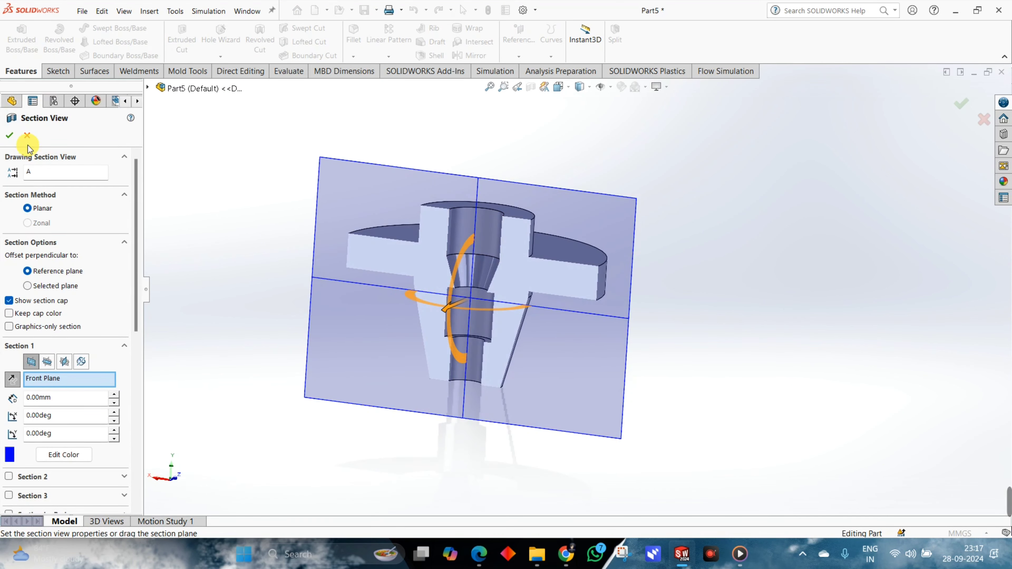
click(9, 136)
middle_drag(351, 233, 583, 316)
scroll(524, 307, down, 4)
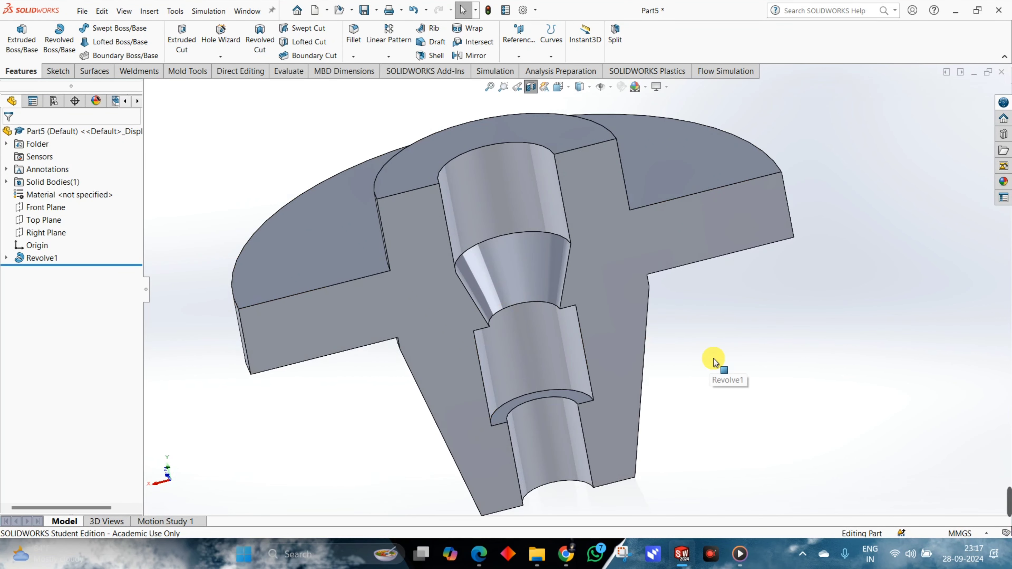
click(530, 87)
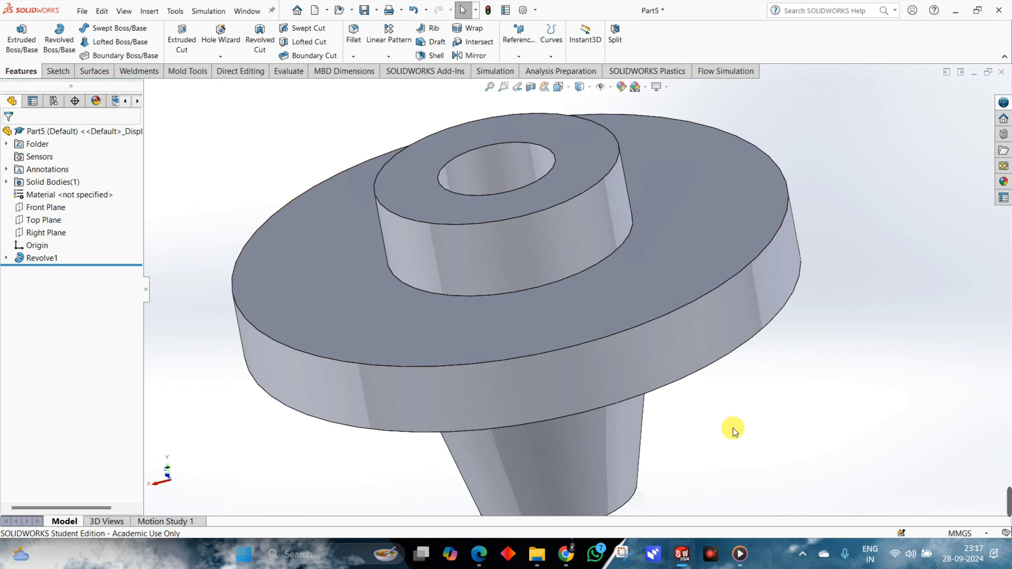
middle_drag(734, 429, 748, 358)
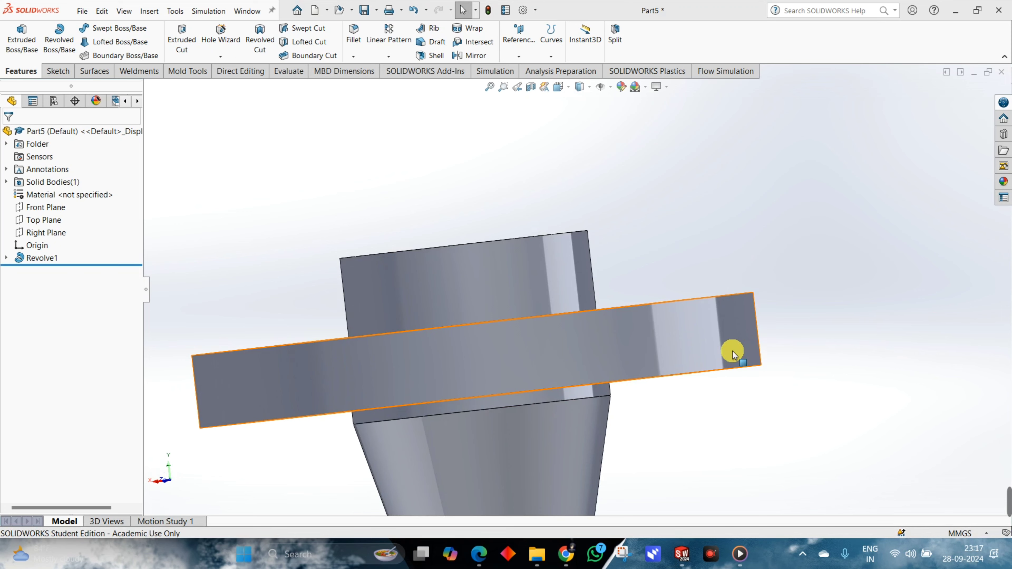
Switch to the PART DESIGN 4 PDF to examine the plan view's hole and slot dimensions, and return to the SOLIDWORKS part.
key(alt+Tab)
key(alt+Tab)
key(alt+Tab)
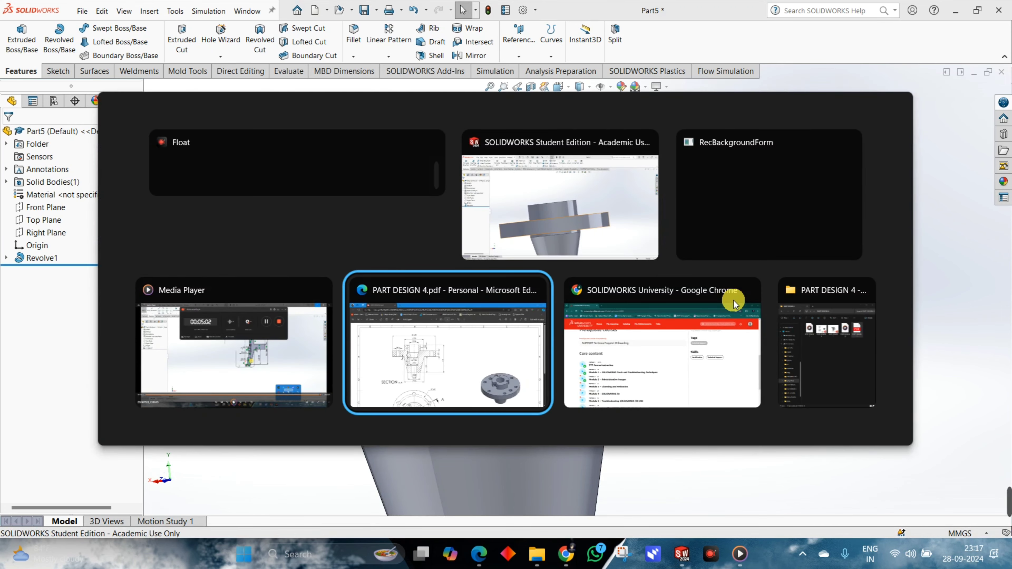
scroll(582, 324, down, 5)
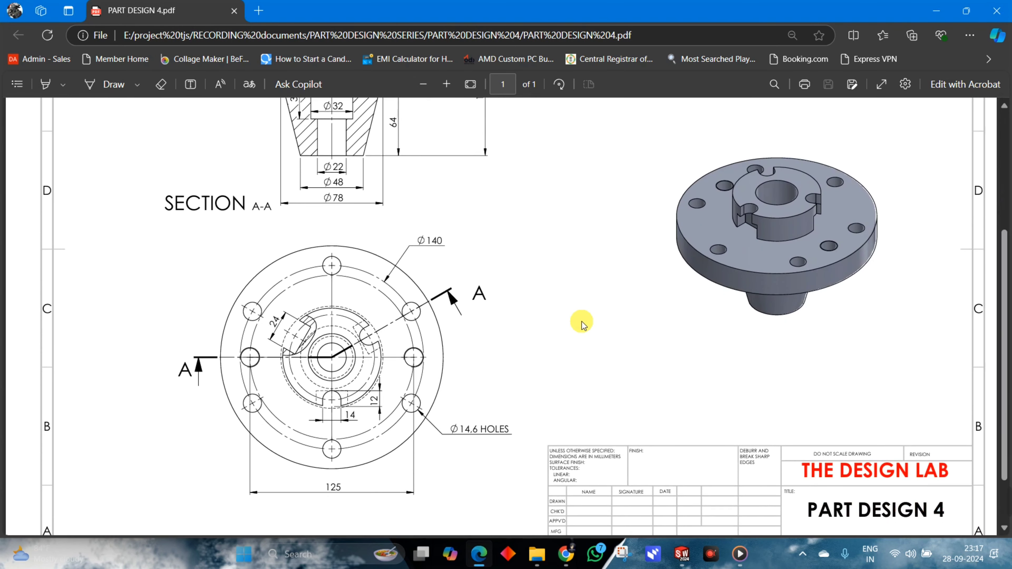
scroll(580, 324, down, 2)
scroll(478, 359, up, 2)
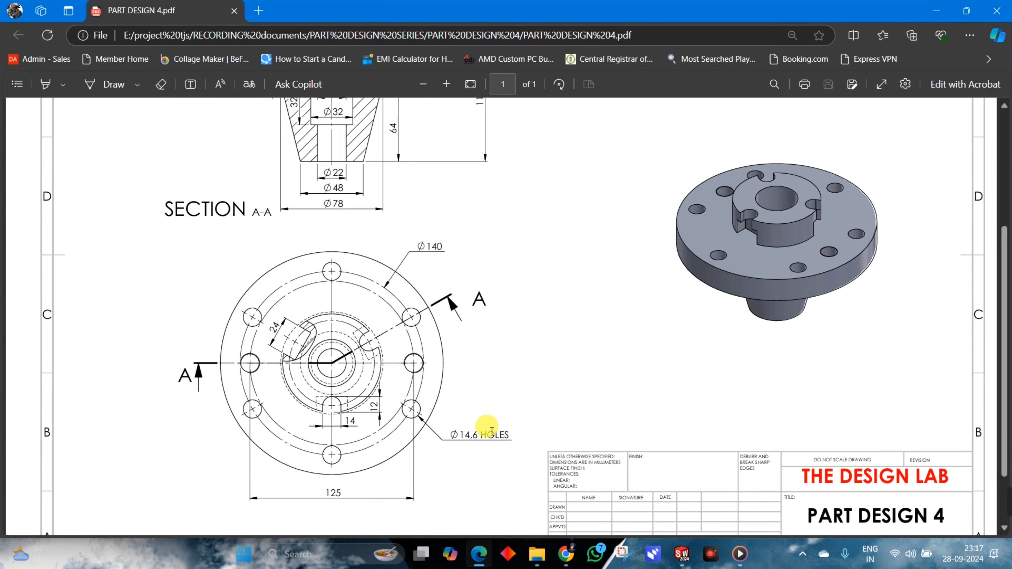
key(alt+Tab)
key(alt+Tab)
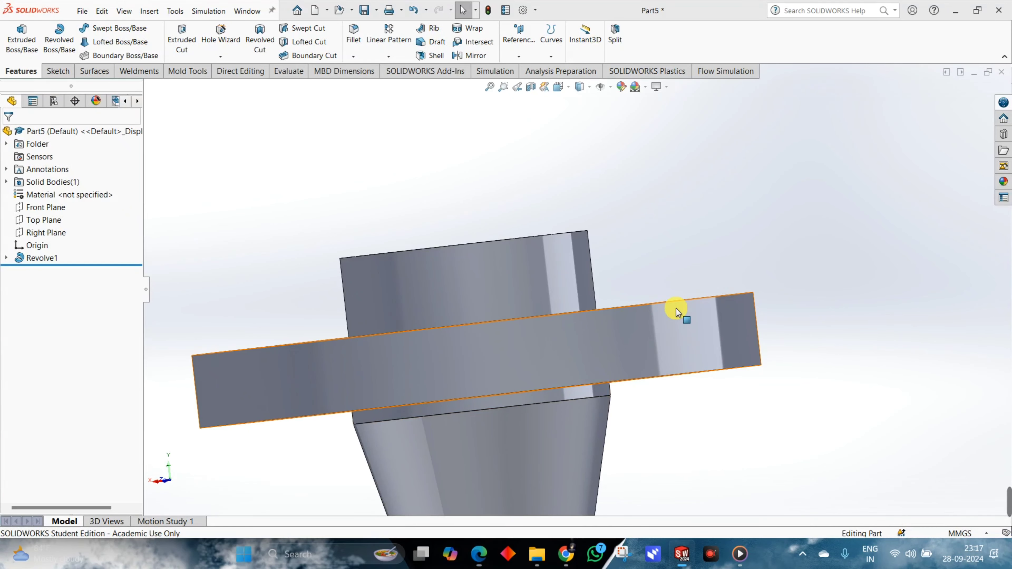
Start a sketch on the flange's top face and draw a construction circle of about 62 mm radius centered on the origin.
middle_drag(743, 276, 759, 367)
key(f)
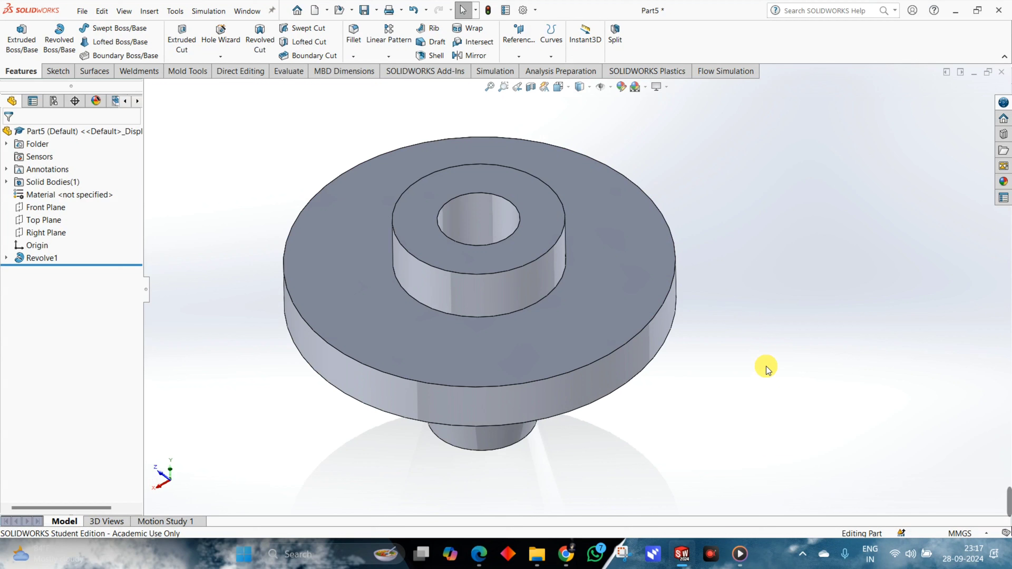
click(604, 228)
click(635, 197)
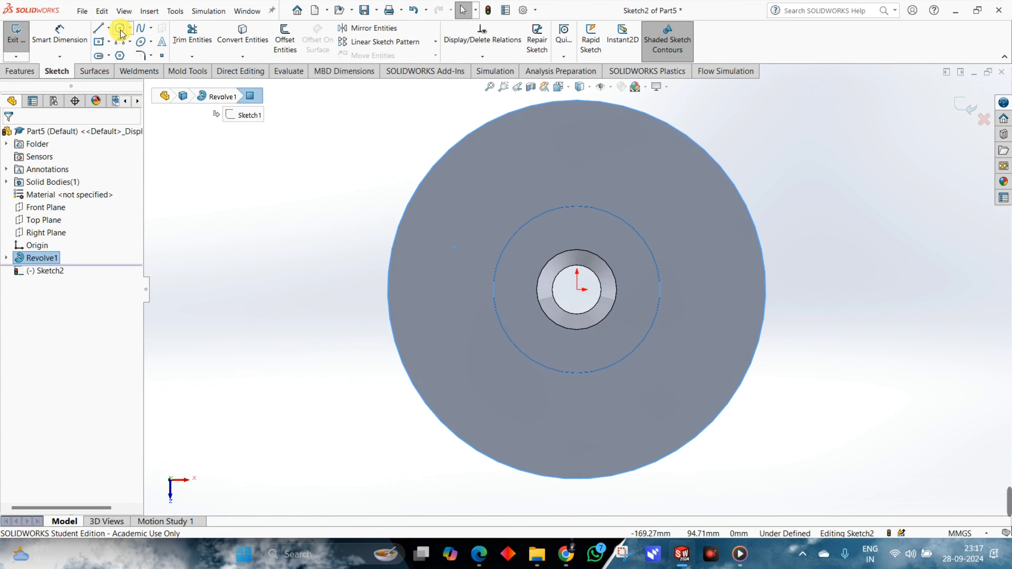
click(120, 30)
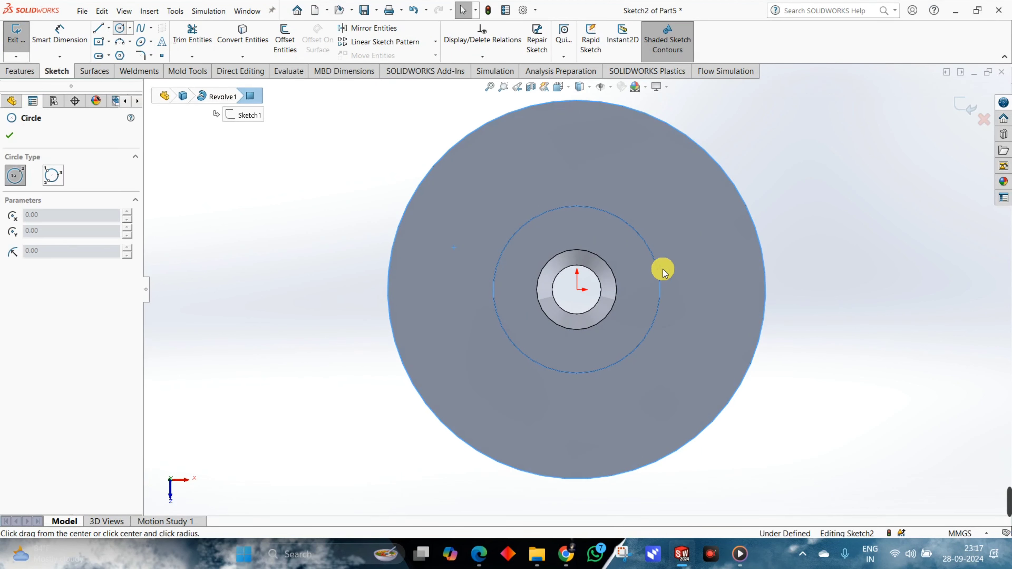
click(577, 290)
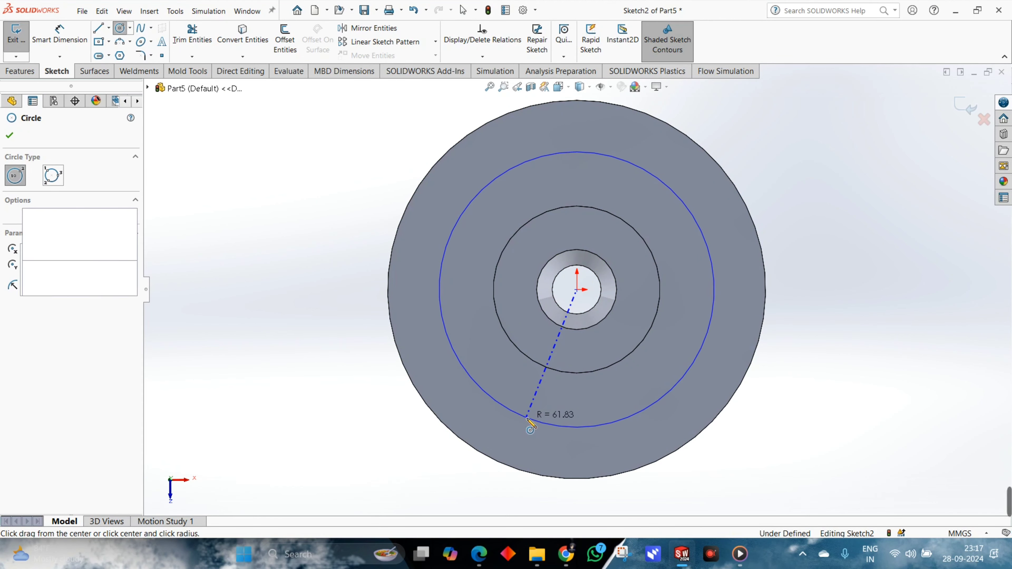
click(527, 418)
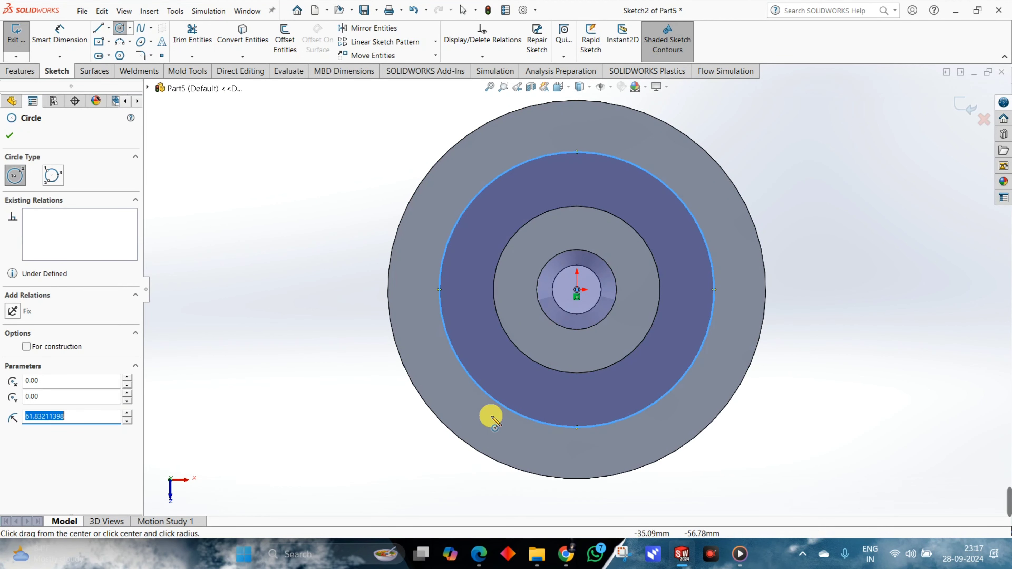
click(28, 346)
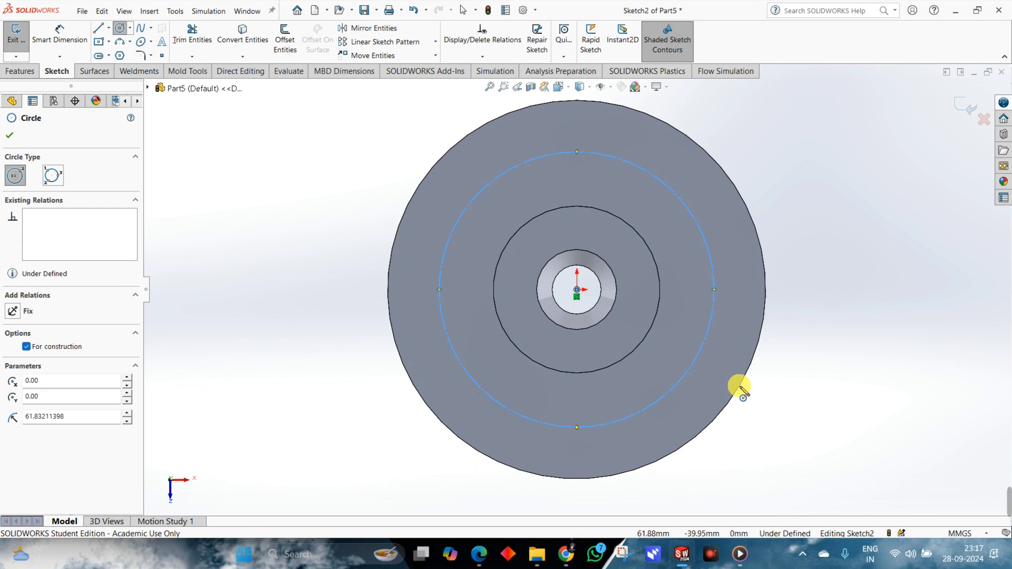
Dimension the construction circle and set its diameter to 140 mm.
right_drag(838, 428, 735, 275)
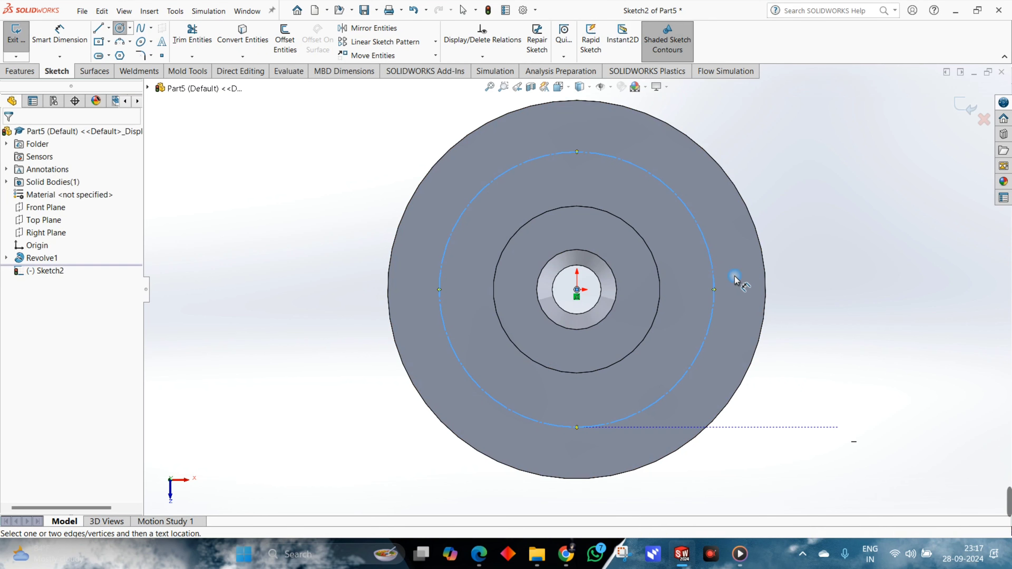
click(713, 321)
click(810, 391)
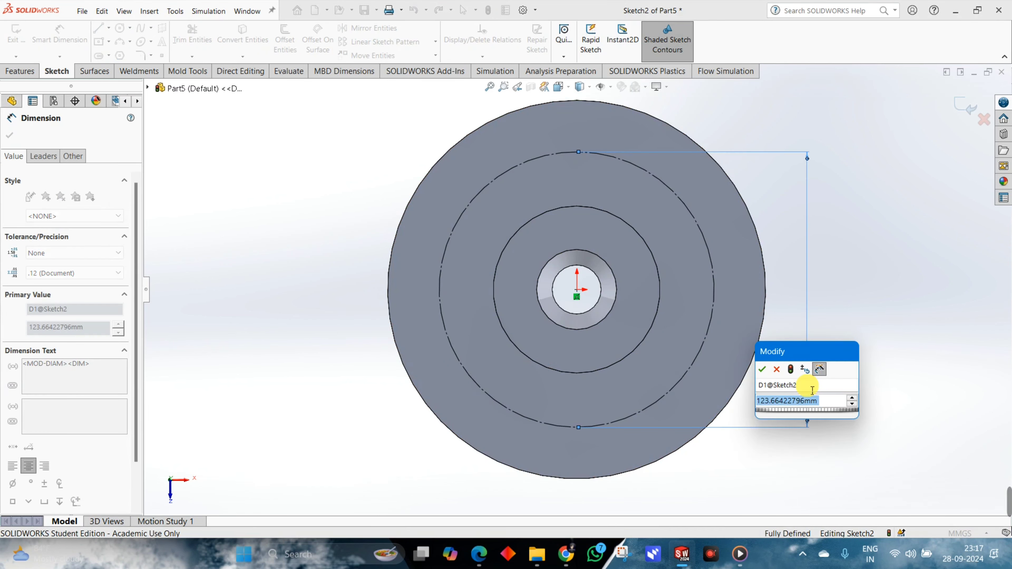
key(alt+Tab)
key(alt+Tab)
text(140)
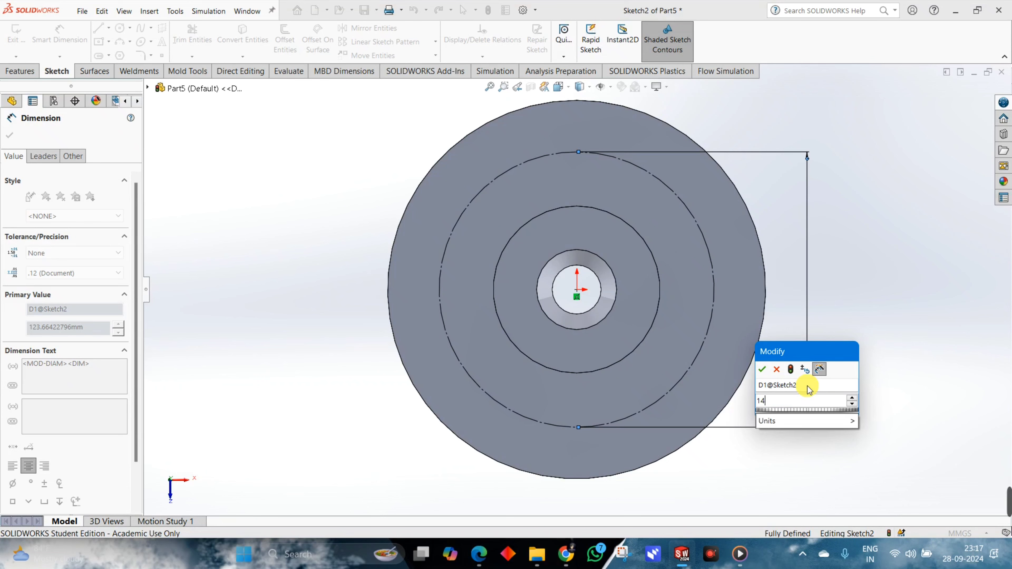
key(Return)
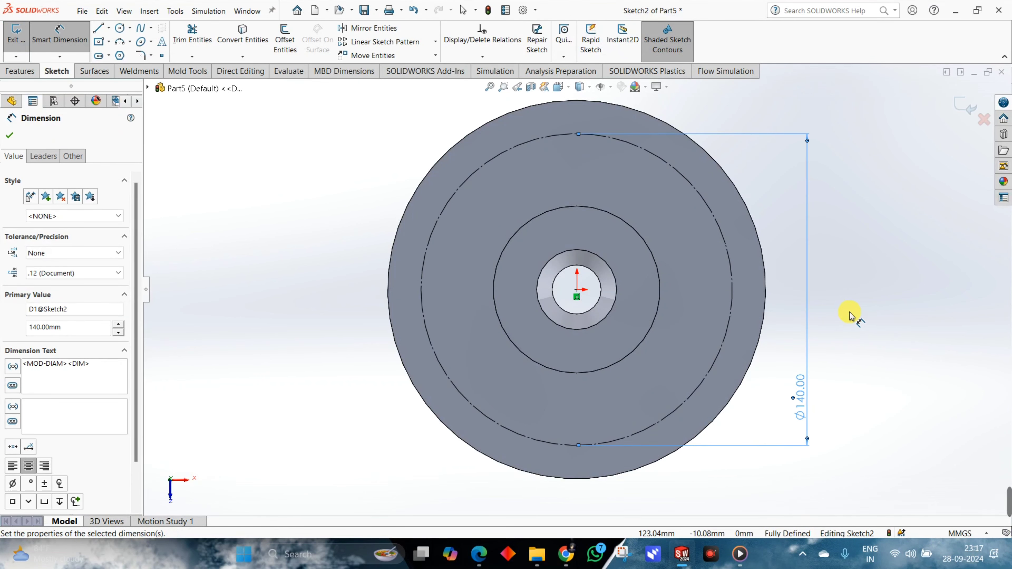
Sketch a circle centered on the lowest point of the construction circle, directly below the origin, and set its diameter to 14 mm.
click(120, 28)
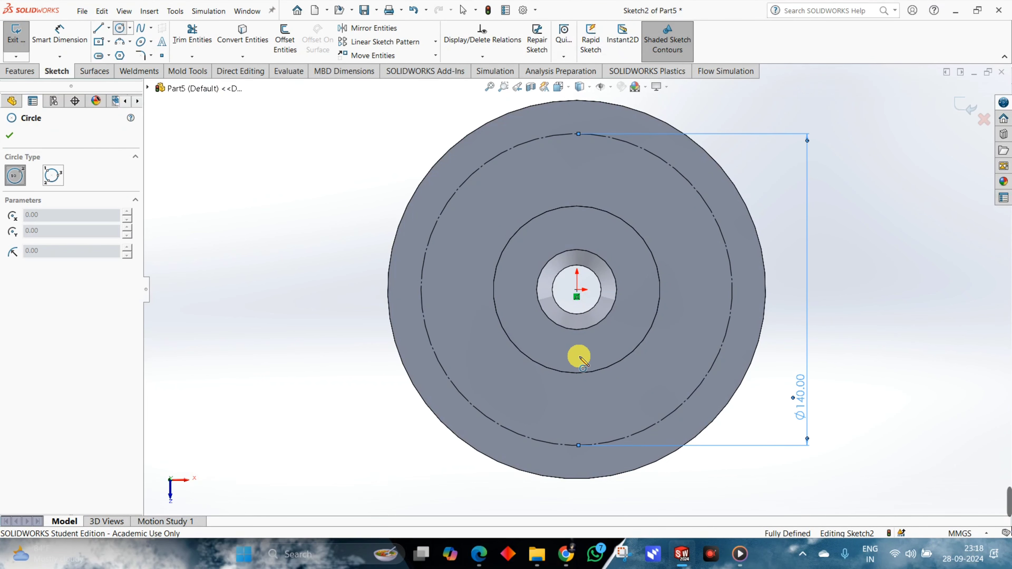
click(578, 445)
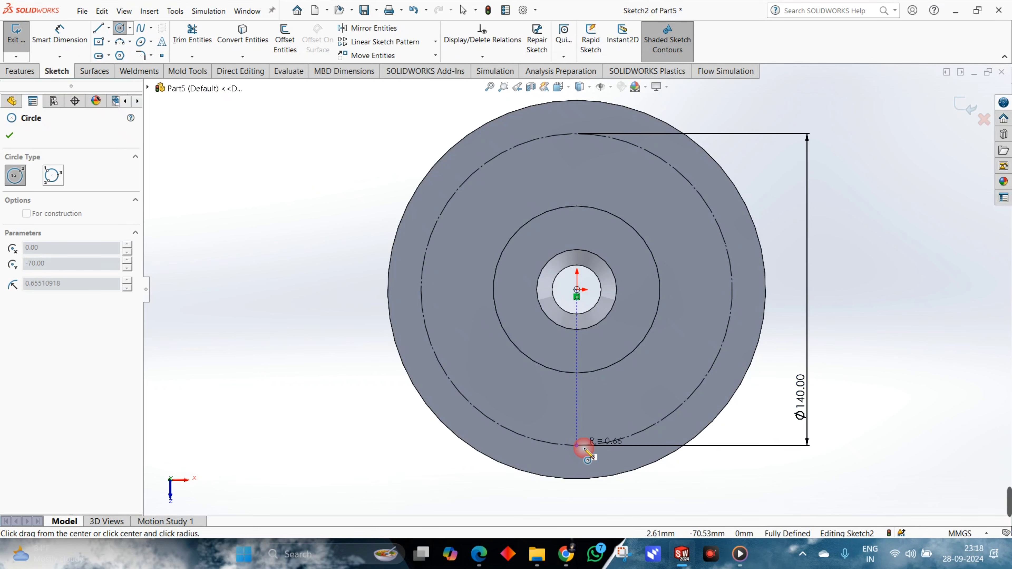
click(596, 458)
scroll(740, 462, up, 2)
right_drag(605, 403, 595, 357)
click(591, 403)
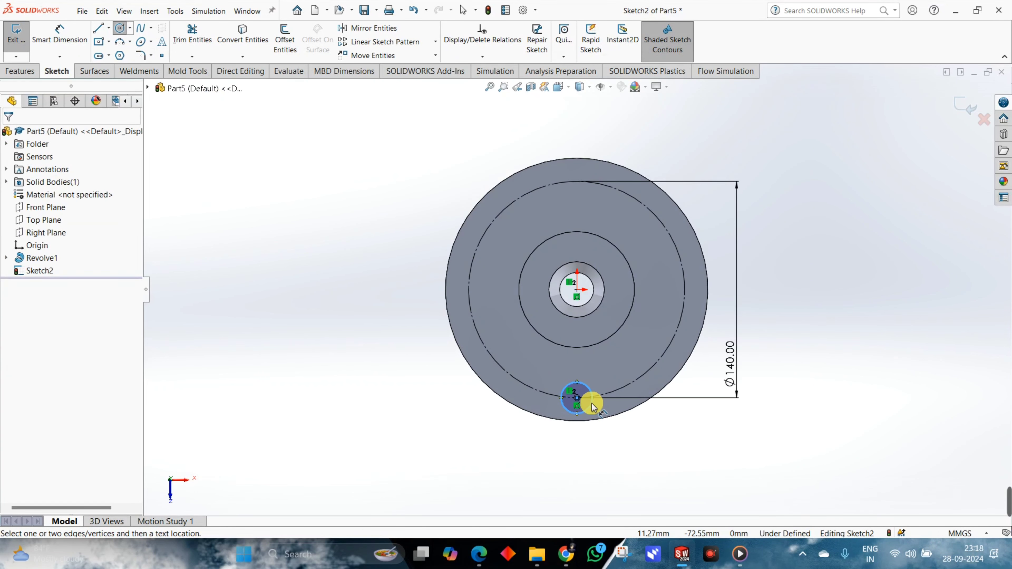
click(661, 445)
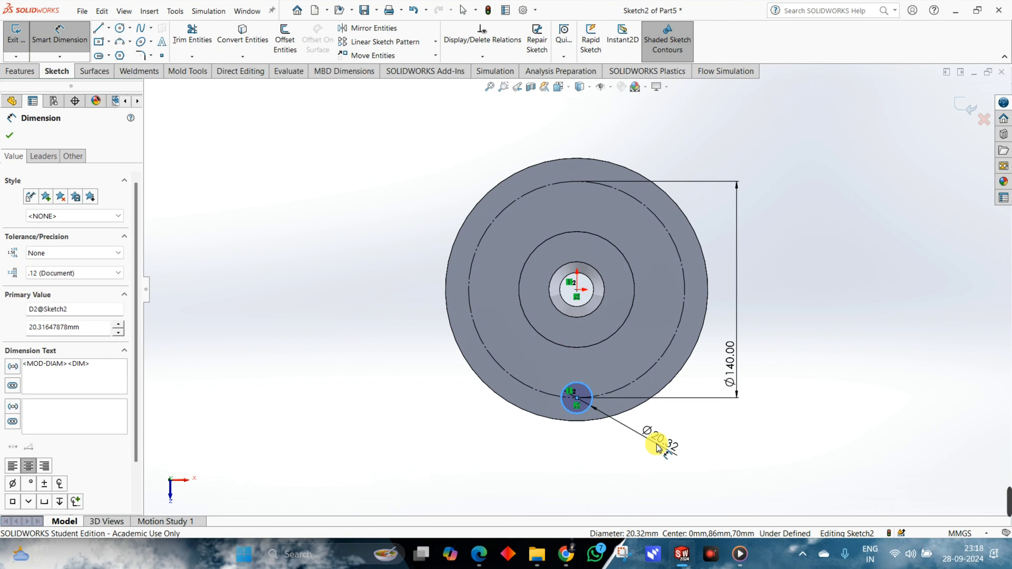
text(14)
key(Return)
Circular-pattern the 14 mm circle into 6 equally spaced instances over 360 degrees, and make the pattern's center point coincident with the origin.
scroll(579, 400, down, 3)
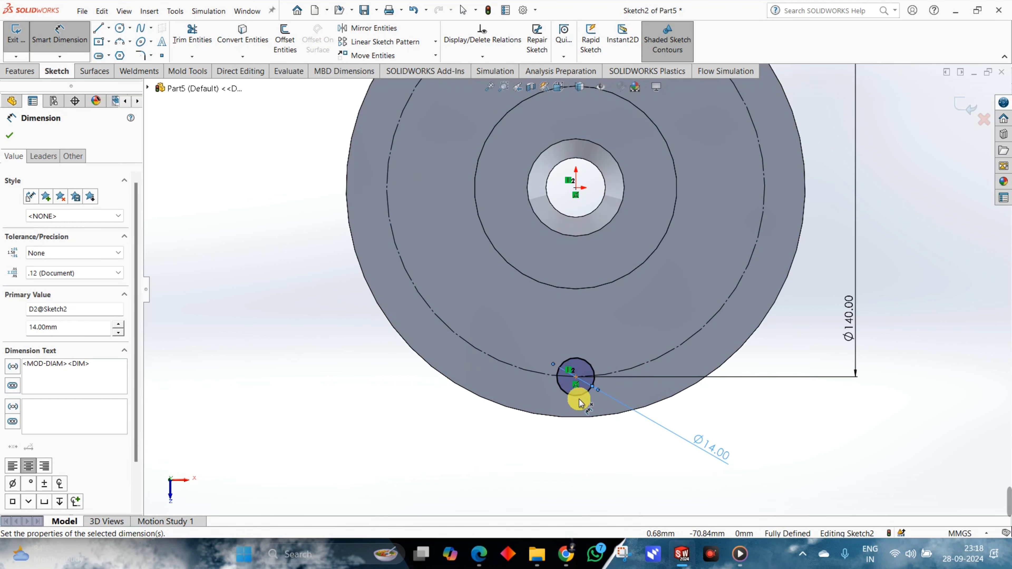
scroll(784, 433, up, 1)
middle_drag(707, 429, 656, 286)
scroll(656, 284, up, 2)
scroll(447, 43, down, 3)
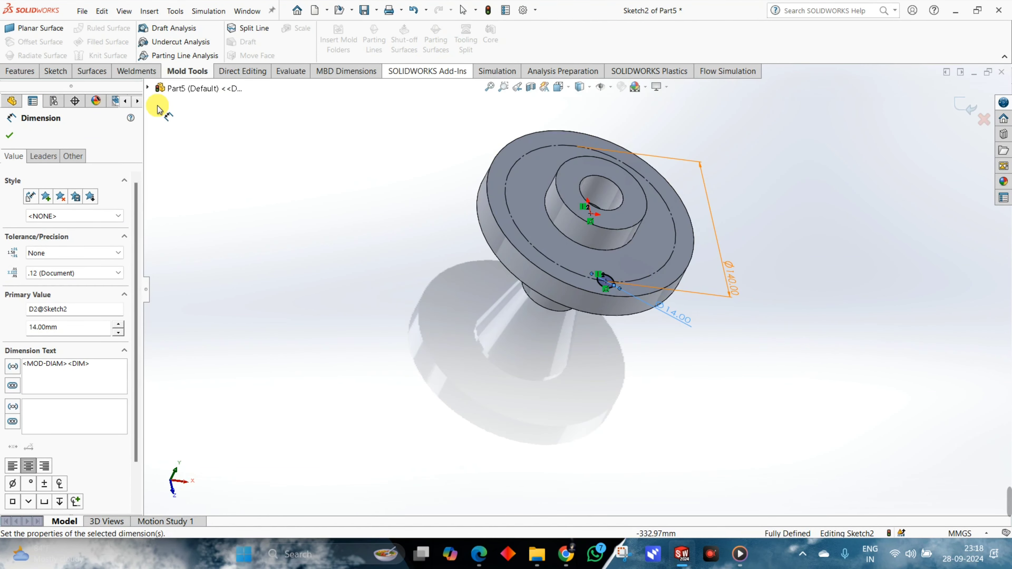
click(49, 73)
click(435, 41)
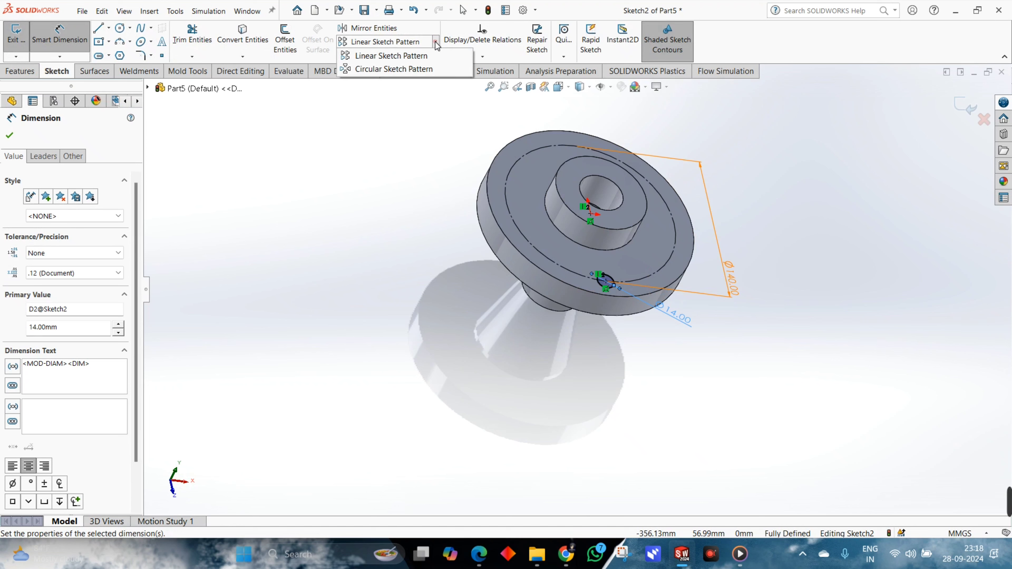
click(393, 69)
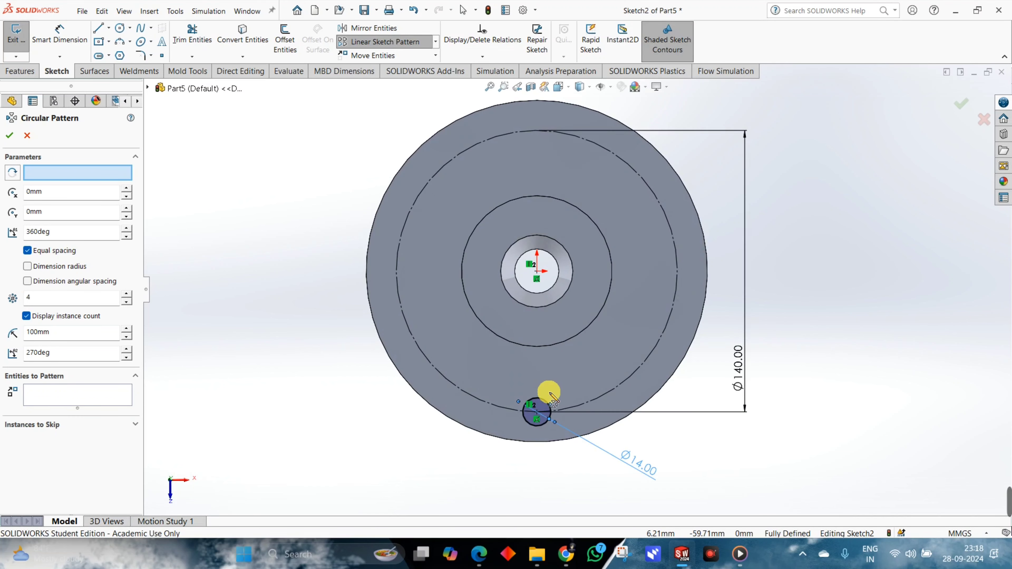
click(547, 406)
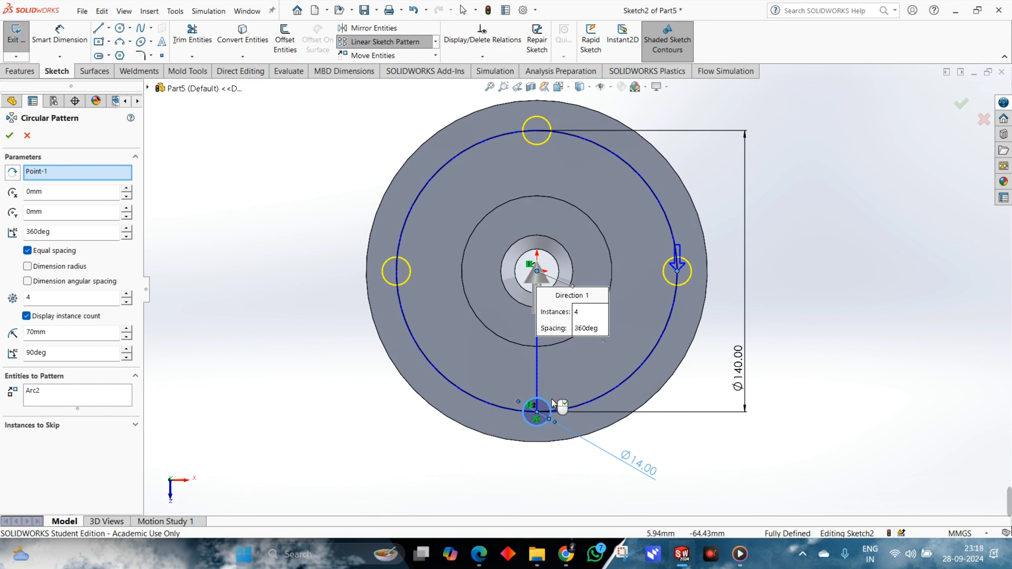
click(128, 295)
click(128, 295)
click(127, 295)
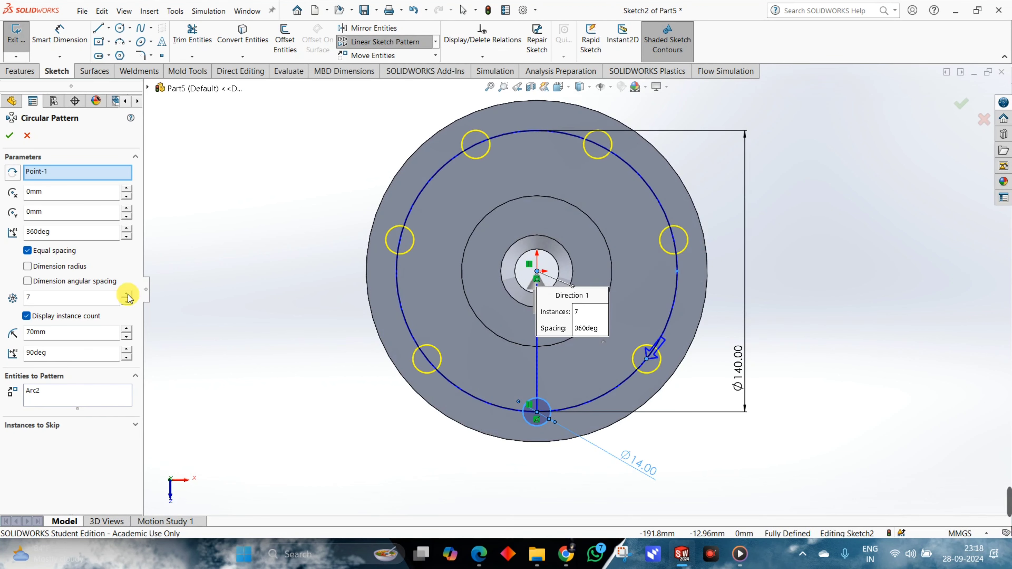
click(127, 306)
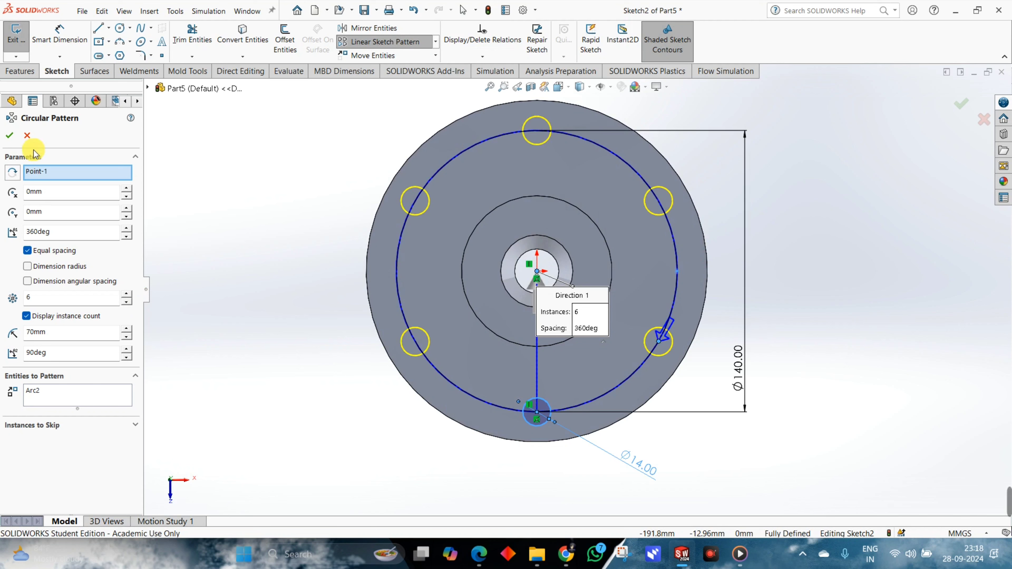
click(11, 136)
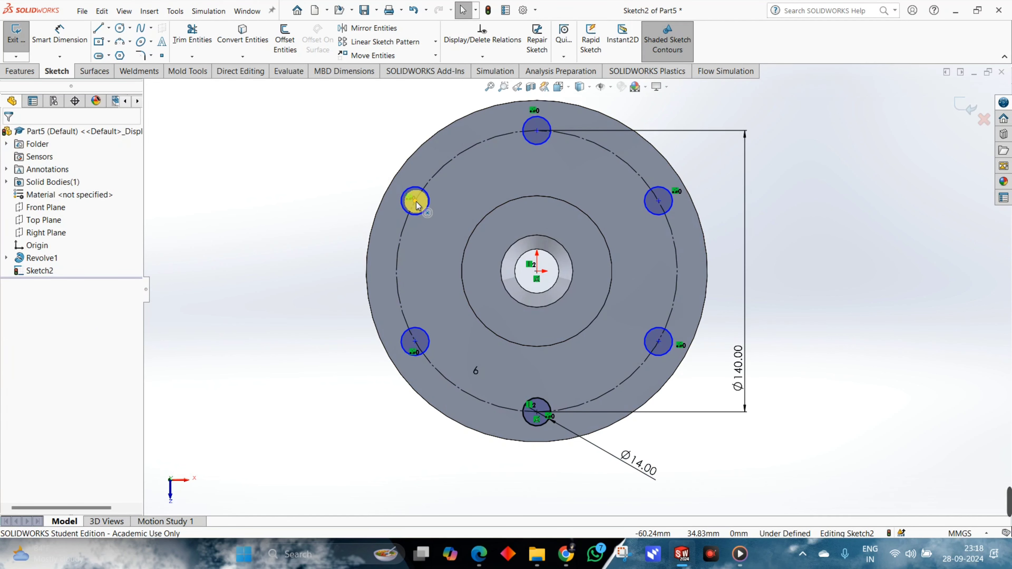
drag(415, 201, 341, 189)
drag(506, 236, 538, 274)
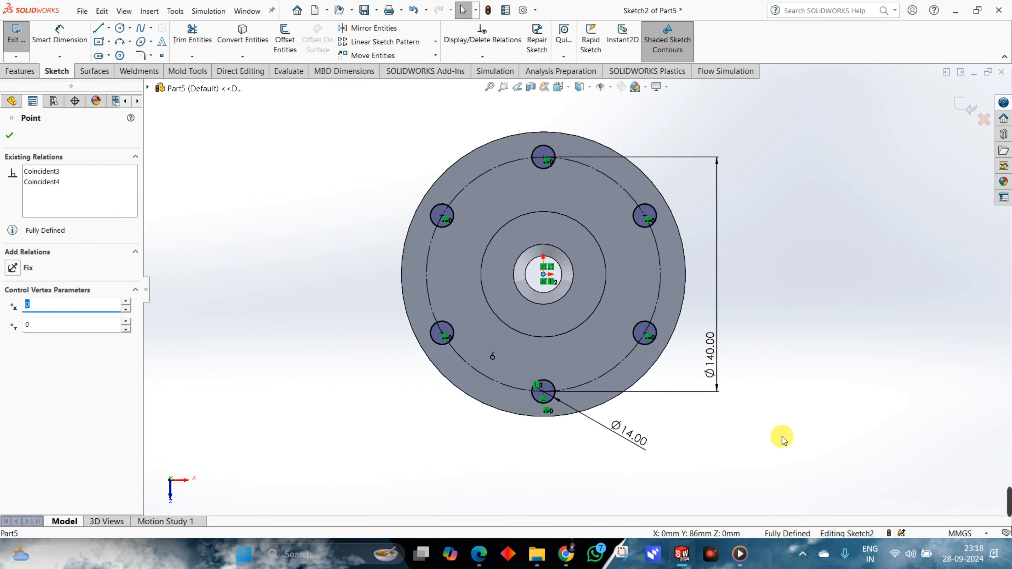
Create an Extruded Cut from the six circles with the Through All end condition to make the flange holes.
mouse_move(779, 436)
middle_down()
mouse_move(824, 282)
mouse_move(807, 304)
middle_up()
click(18, 74)
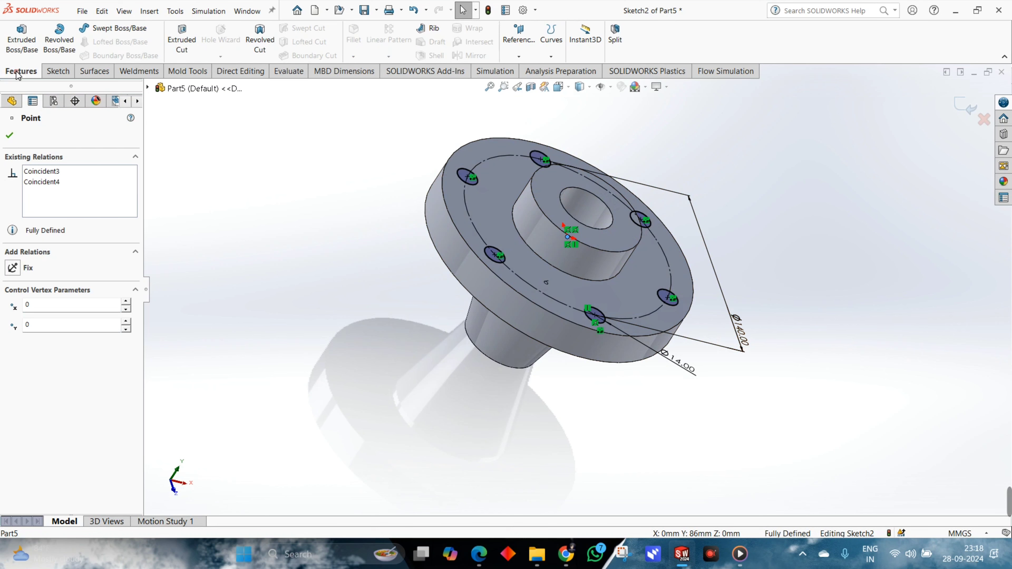
click(181, 39)
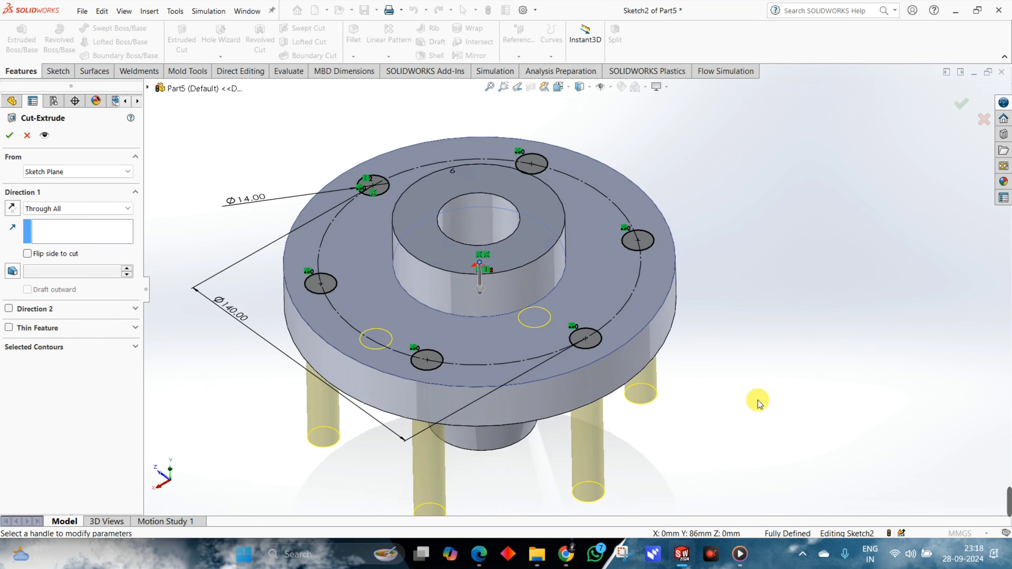
middle_drag(759, 400, 769, 339)
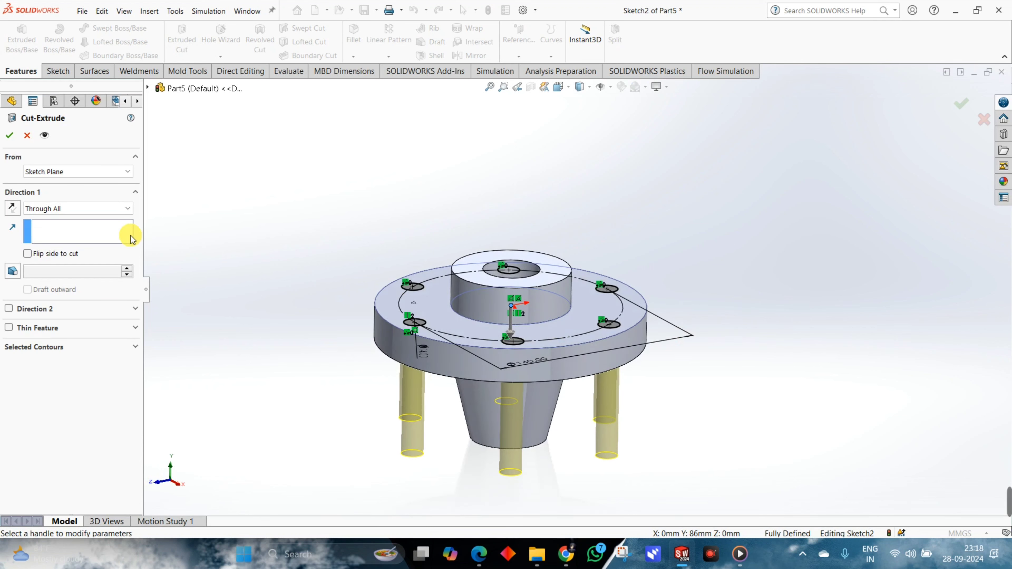
click(9, 136)
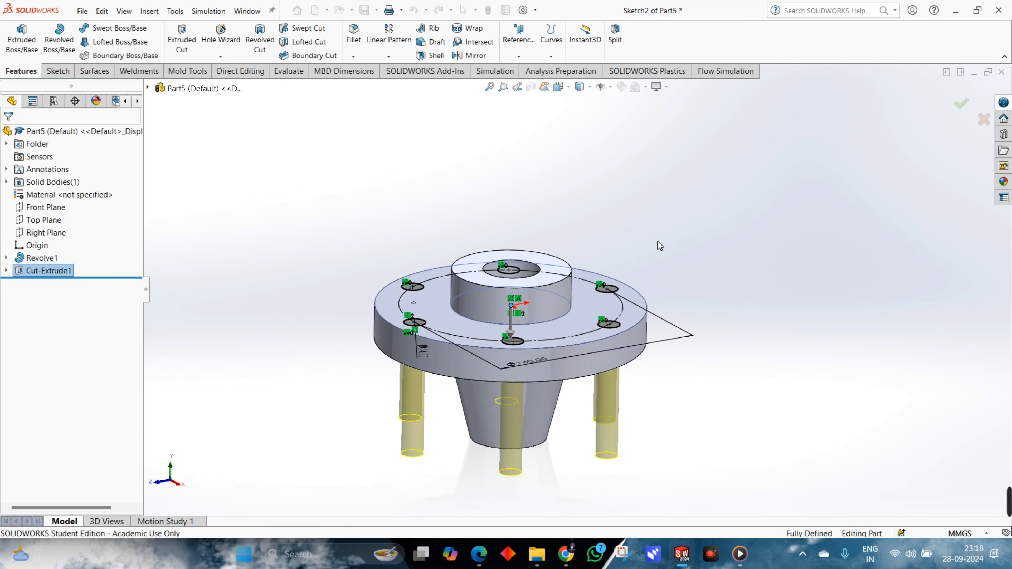
middle_drag(750, 341, 723, 400)
Switch to the PART DESIGN 4 PDF to compare the section and plan views for the remaining flange holes, and return to the SOLIDWORKS part.
key(alt+Tab)
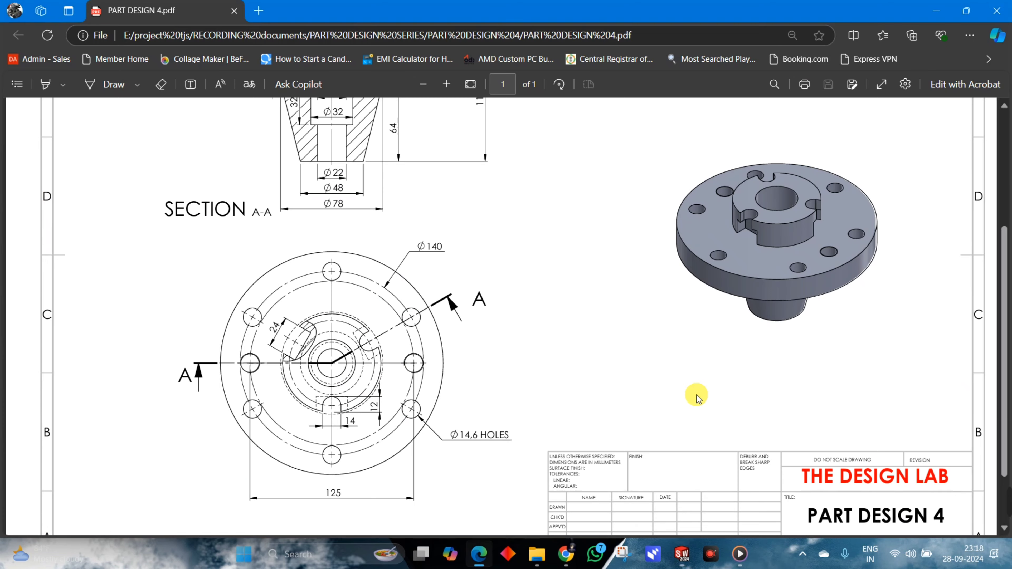
scroll(560, 338, up, 3)
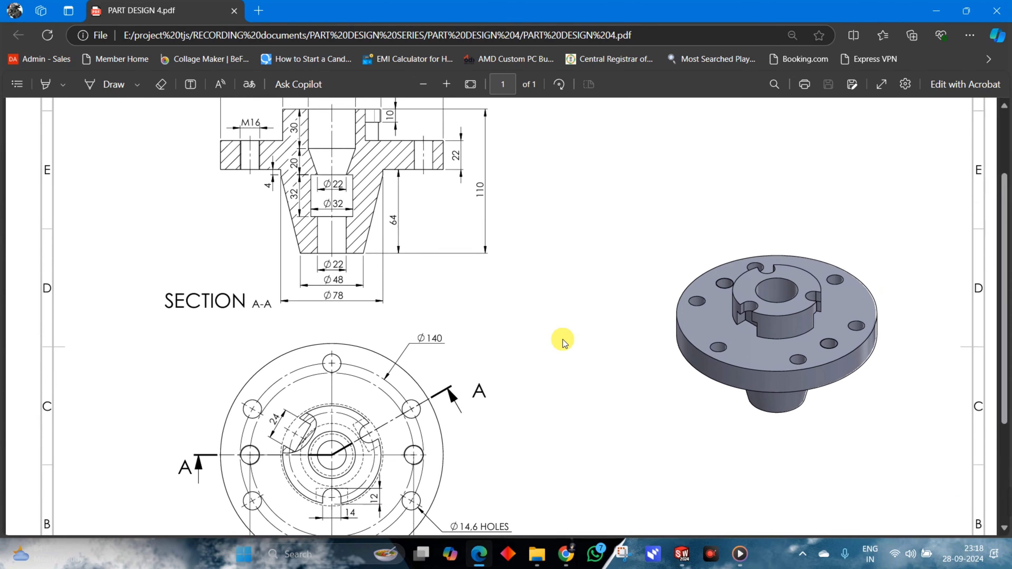
scroll(541, 367, down, 3)
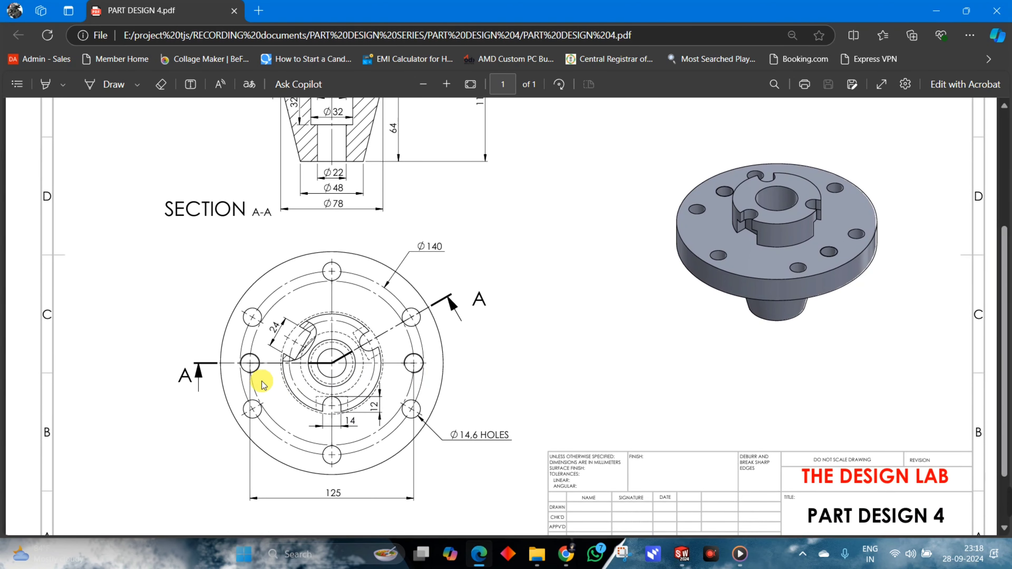
scroll(261, 252, up, 6)
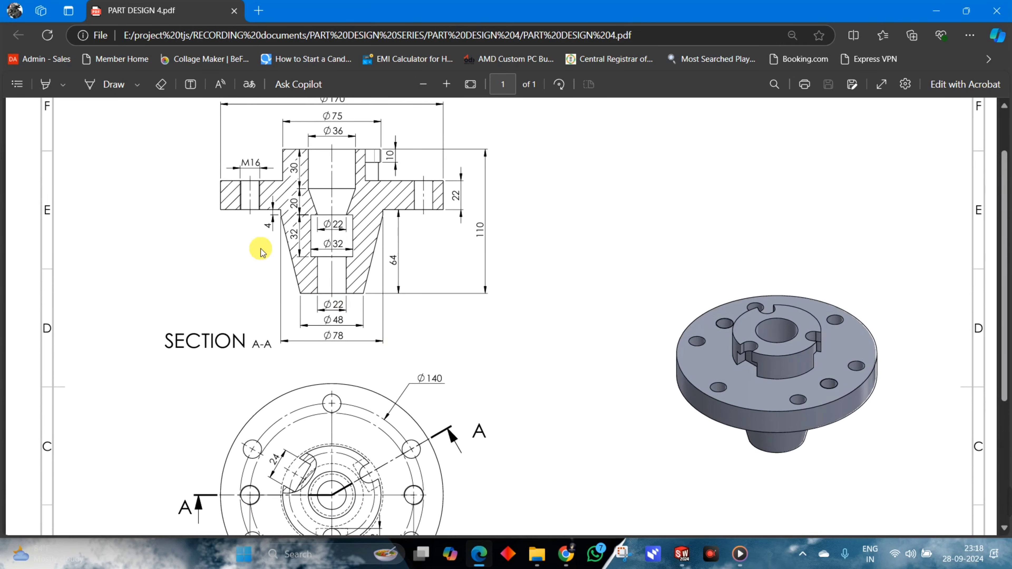
scroll(405, 387, down, 6)
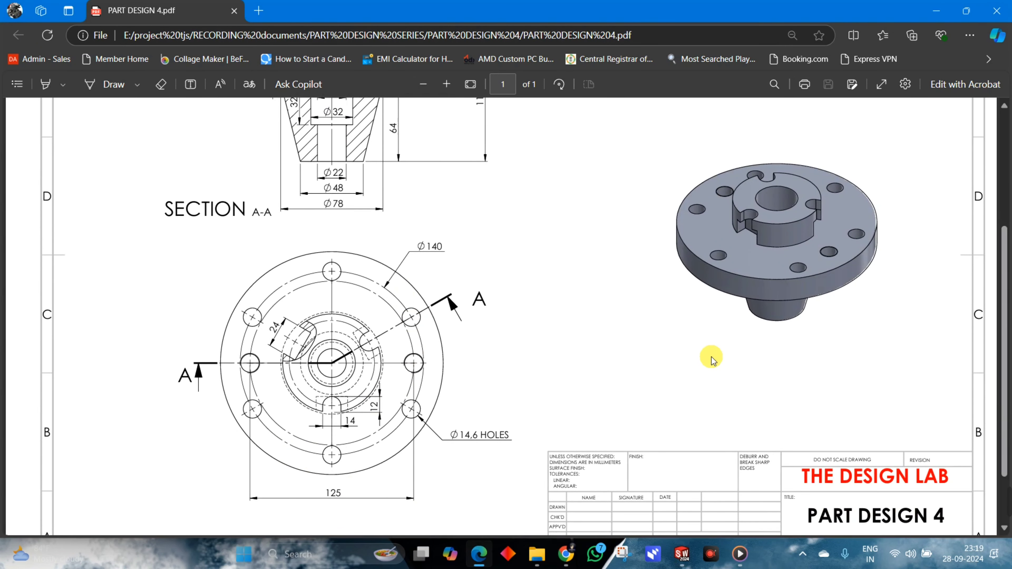
scroll(436, 398, up, 3)
key(alt+Tab)
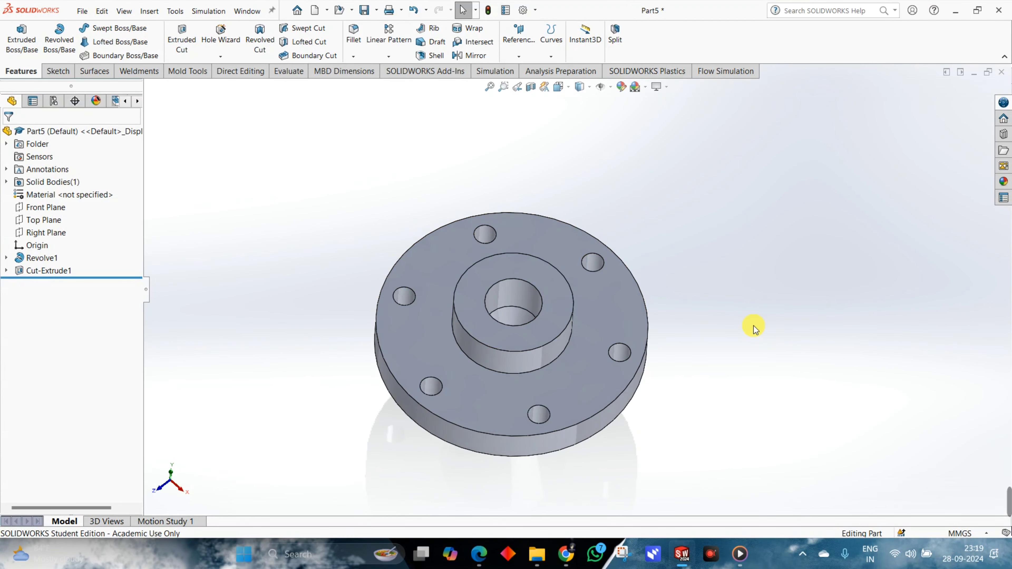
Start a sketch on the flange's upper face and draw a horizontal midpoint line about 126.6 mm long centered on the origin.
click(634, 307)
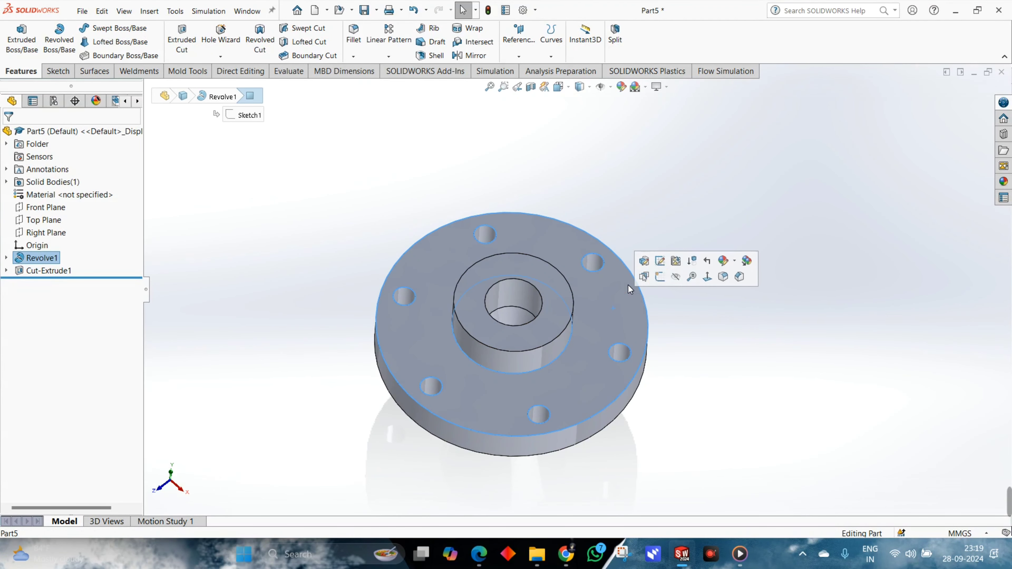
click(659, 277)
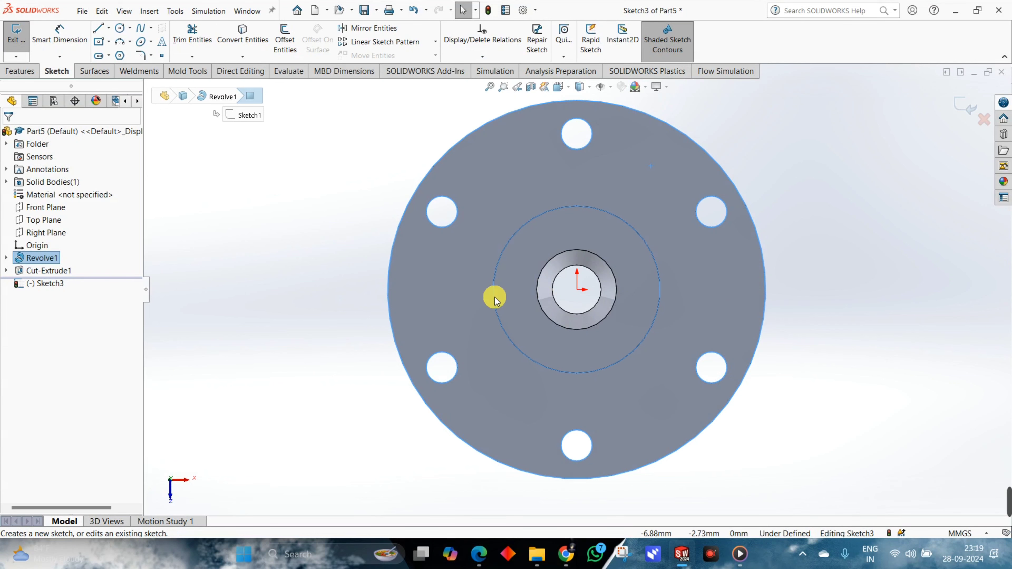
click(109, 28)
click(121, 67)
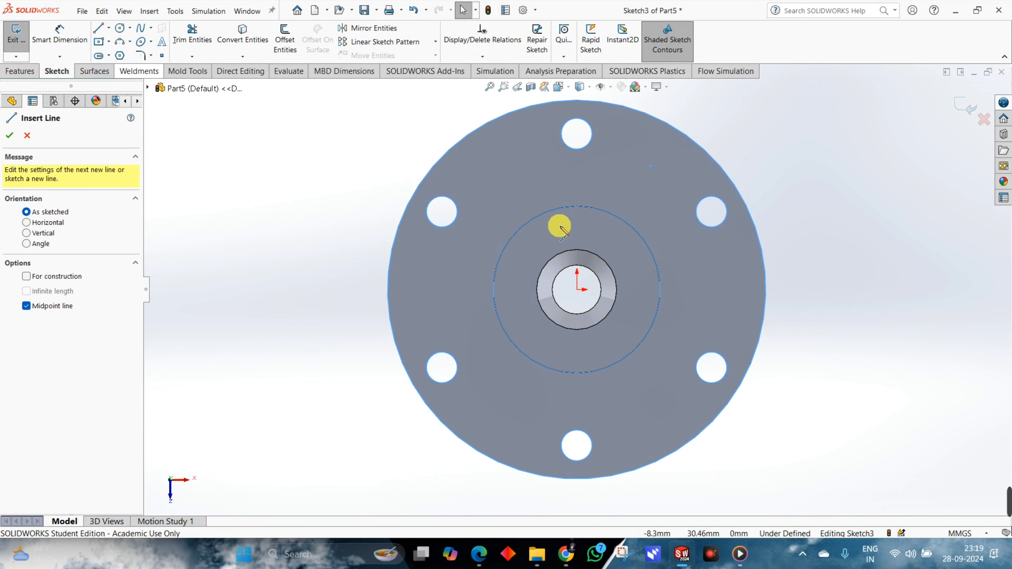
click(577, 290)
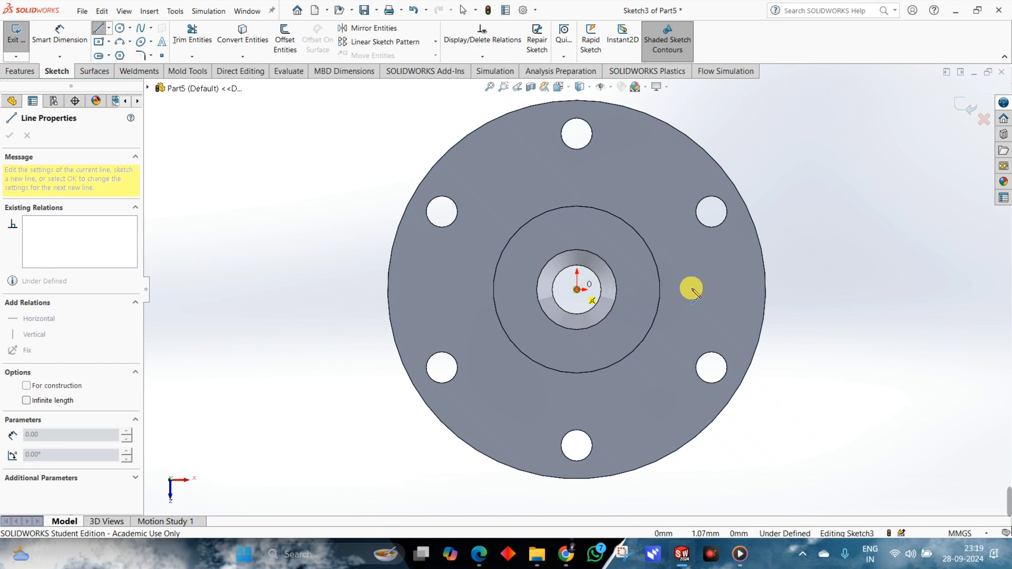
click(718, 290)
Set the horizontal line's length to 125 mm, checking the PART DESIGN 4 PDF, and convert the line to construction geometry.
right_drag(763, 267, 749, 160)
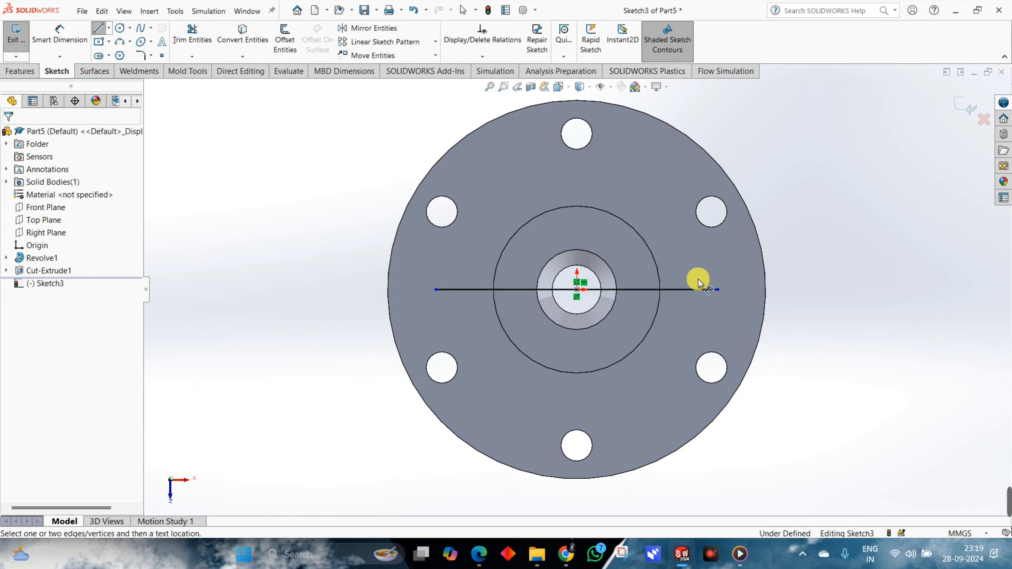
click(693, 295)
click(688, 262)
key(alt+Tab)
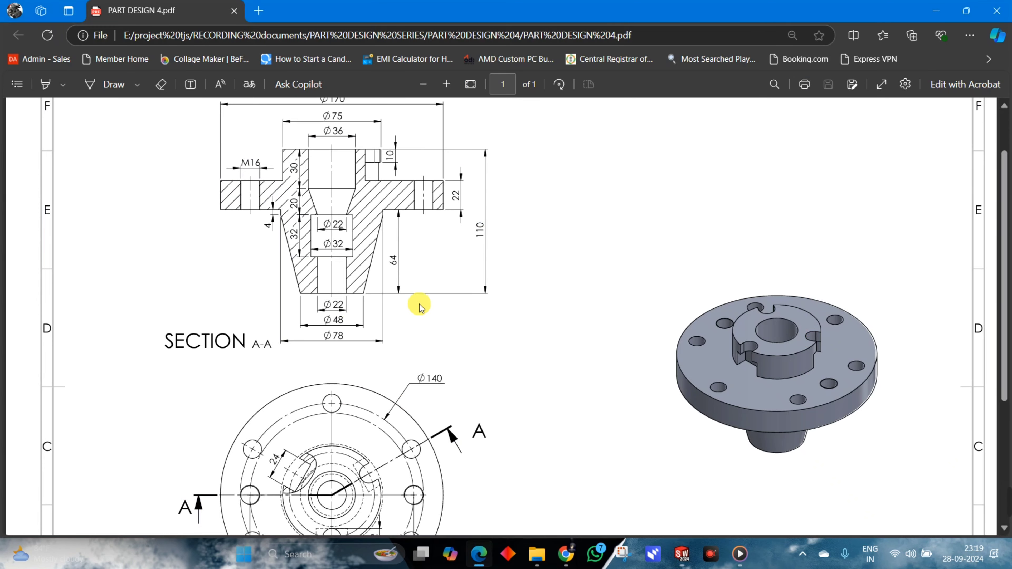
key(alt+Tab)
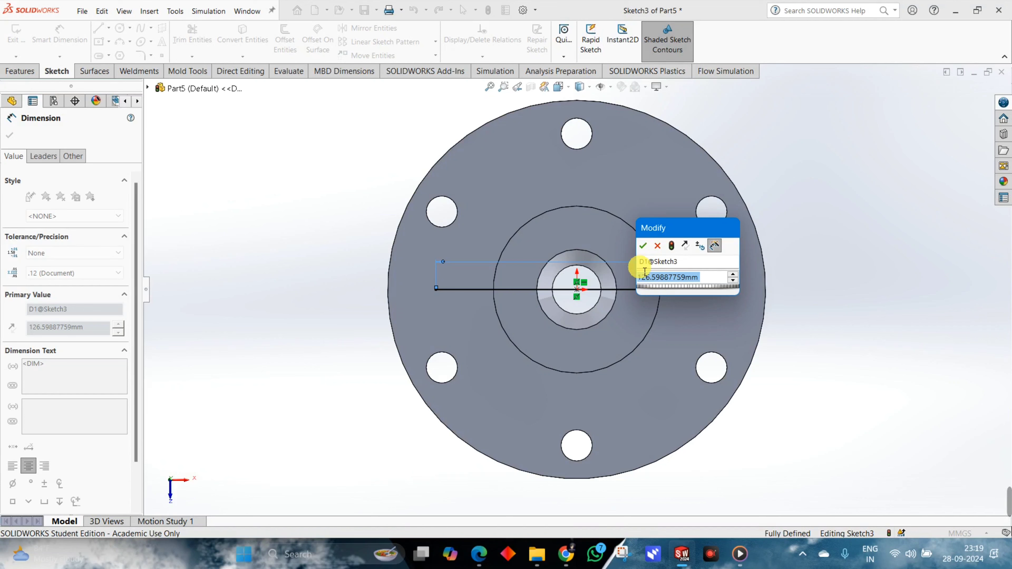
text(125)
key(Return)
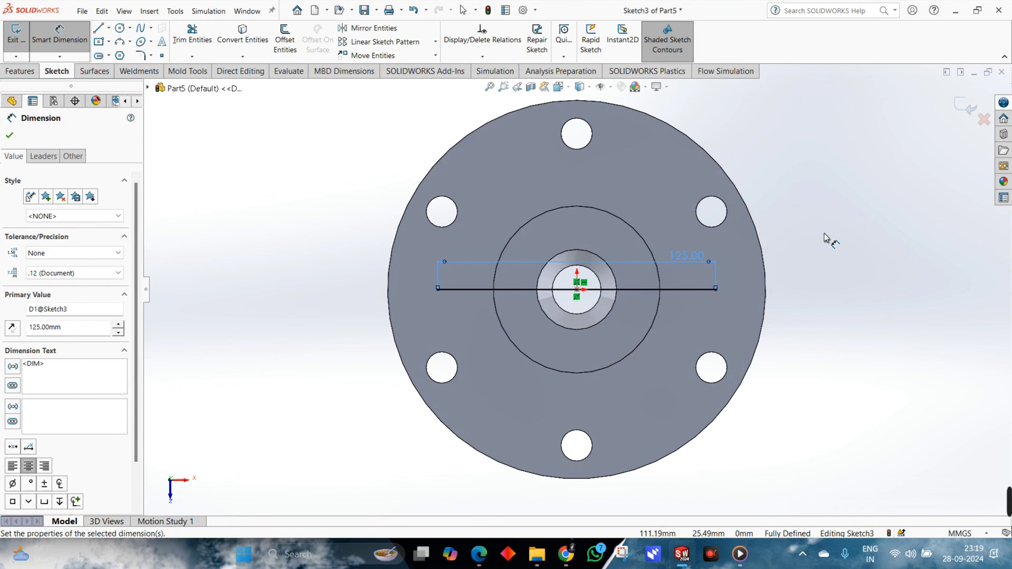
key(Escape)
click(689, 291)
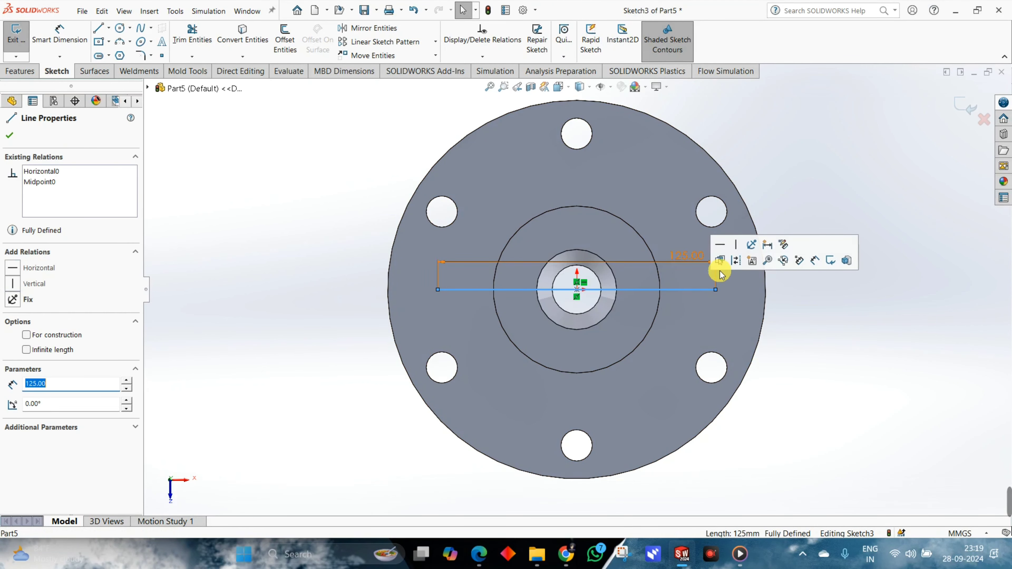
click(734, 261)
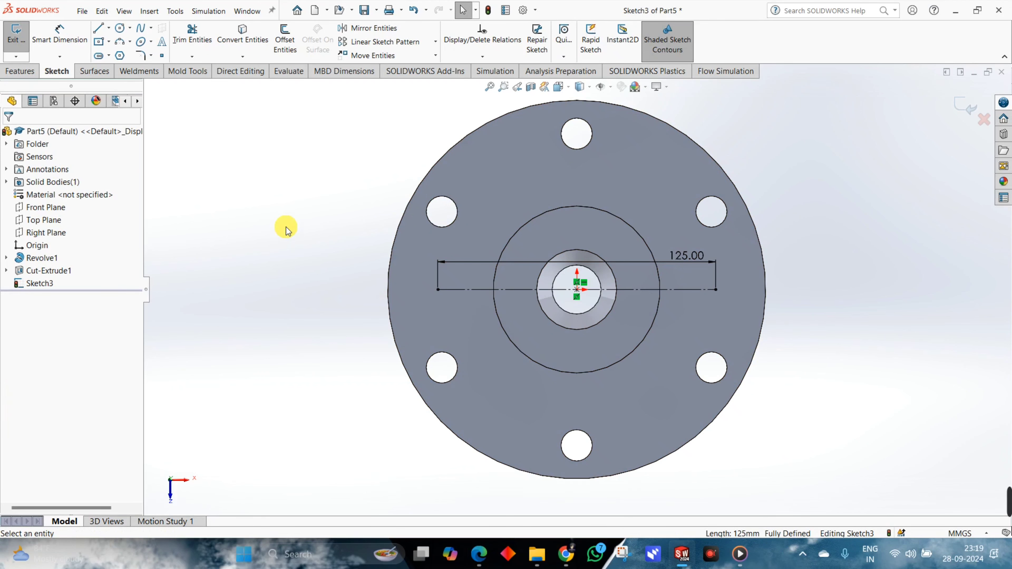
Place a sketch point on each end of the construction line and exit the sketch.
click(163, 56)
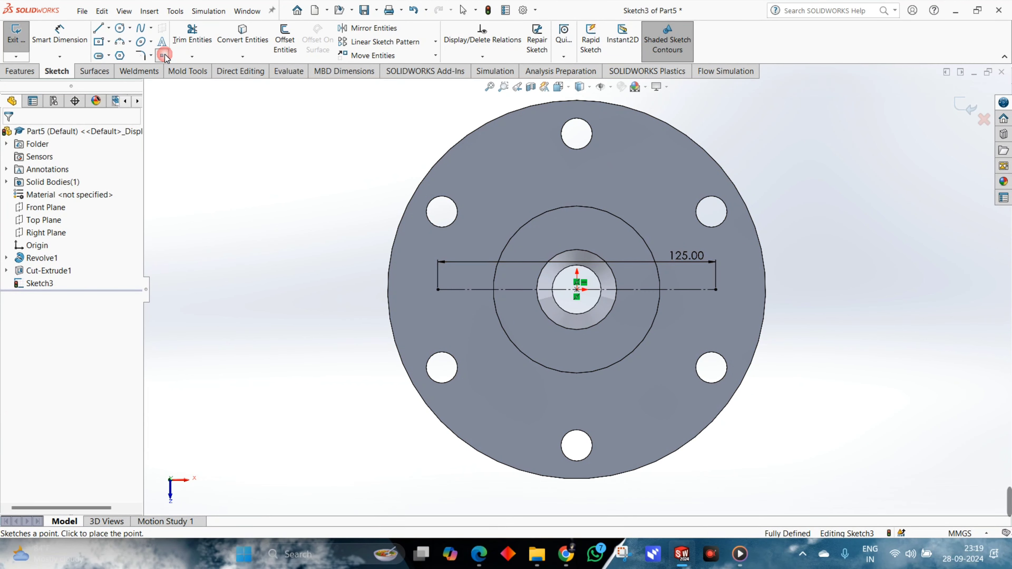
click(437, 289)
click(716, 289)
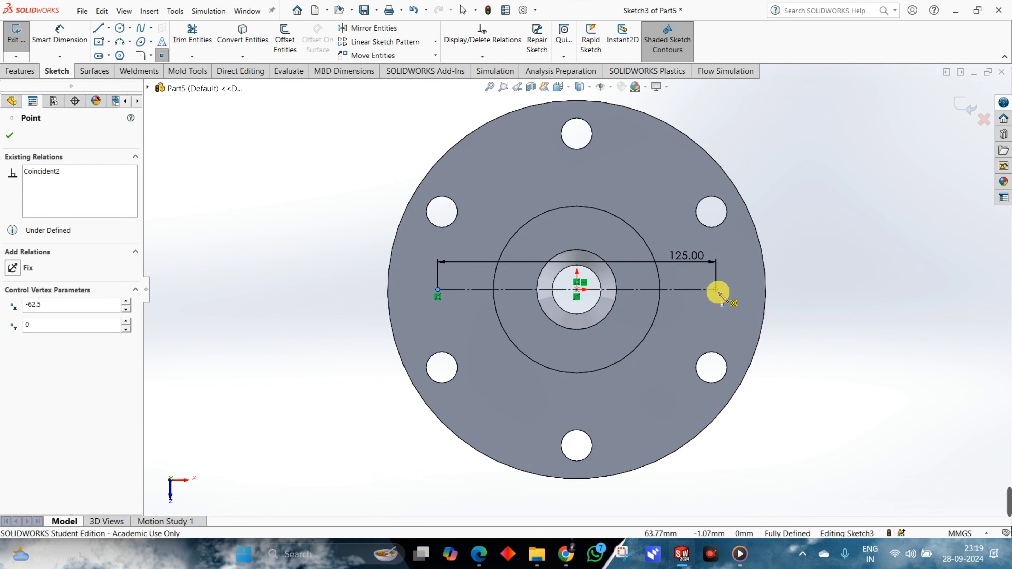
click(964, 105)
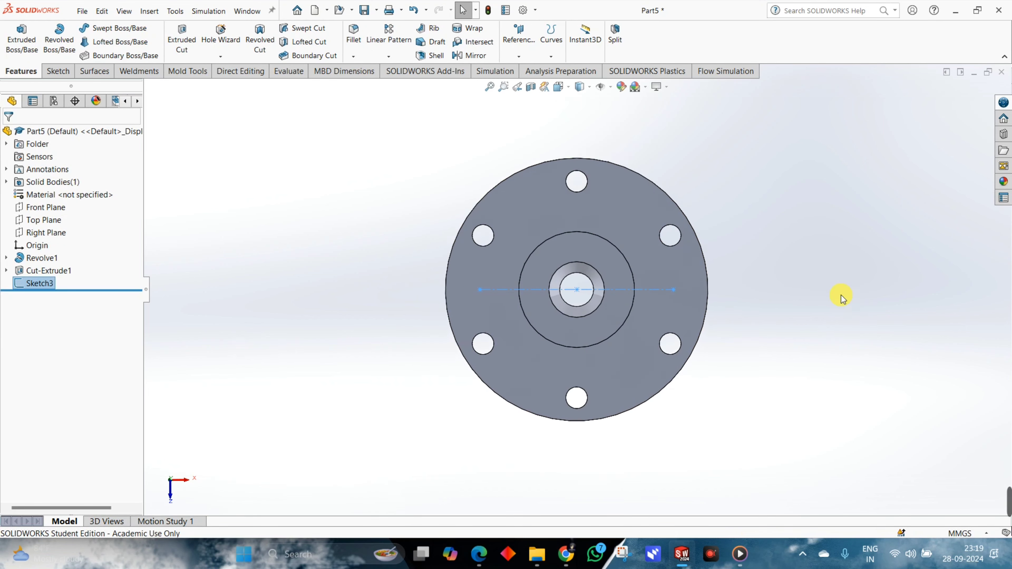
Start a Hole Wizard hole from the point sketch, check the thread callout in the PDF, and choose ANSI Metric with Tap Drills.
mouse_move(840, 296)
middle_down()
mouse_move(763, 296)
mouse_move(816, 215)
mouse_move(780, 215)
middle_up()
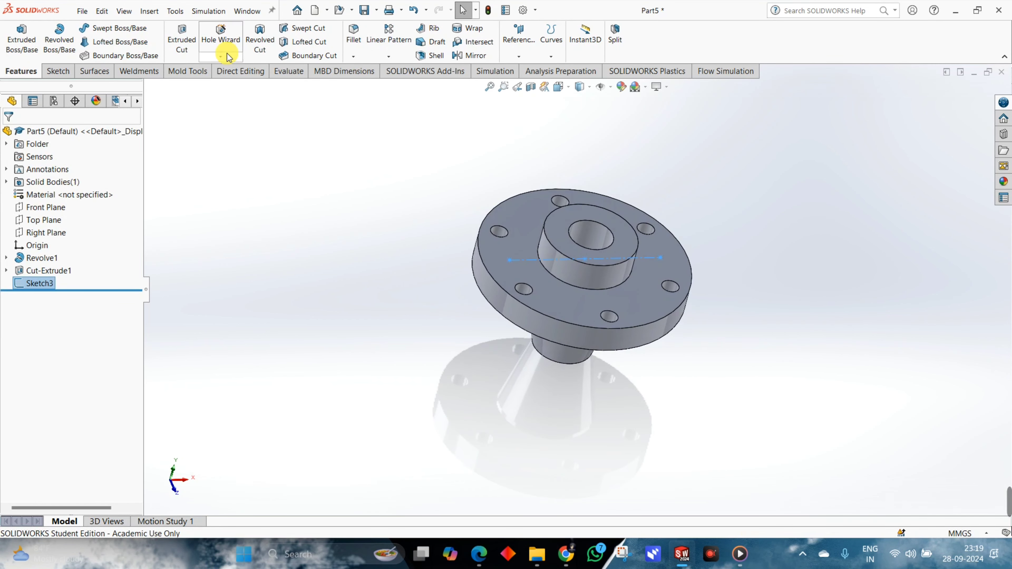
click(231, 40)
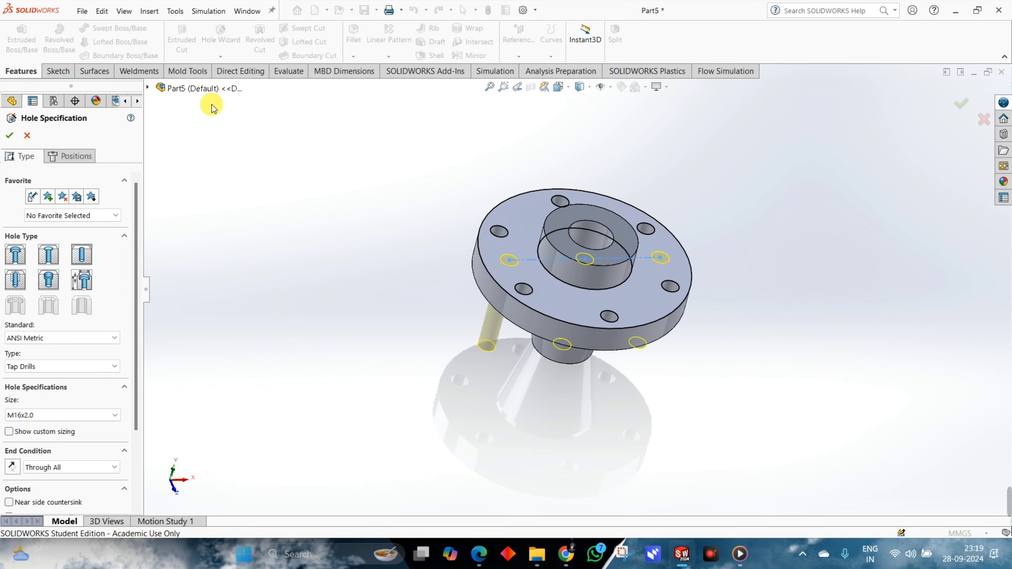
key(alt+Tab)
scroll(342, 259, up, 5)
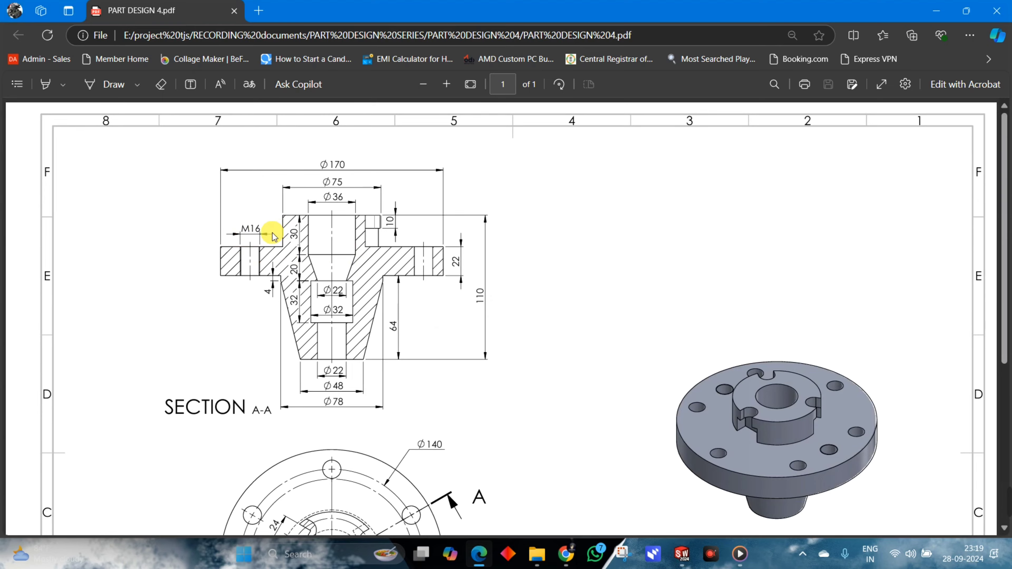
key(alt+Tab)
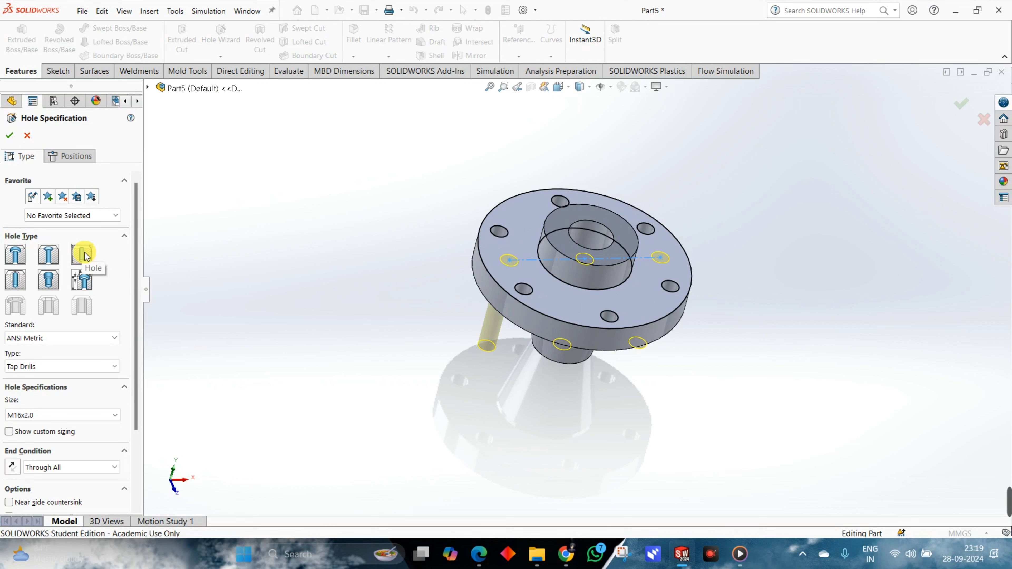
scroll(101, 279, down, 3)
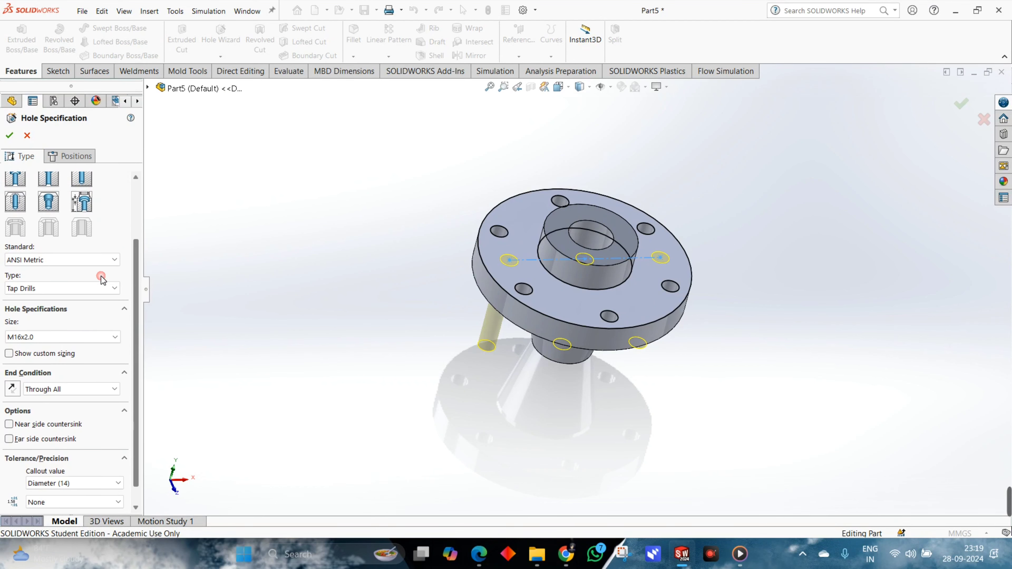
click(43, 259)
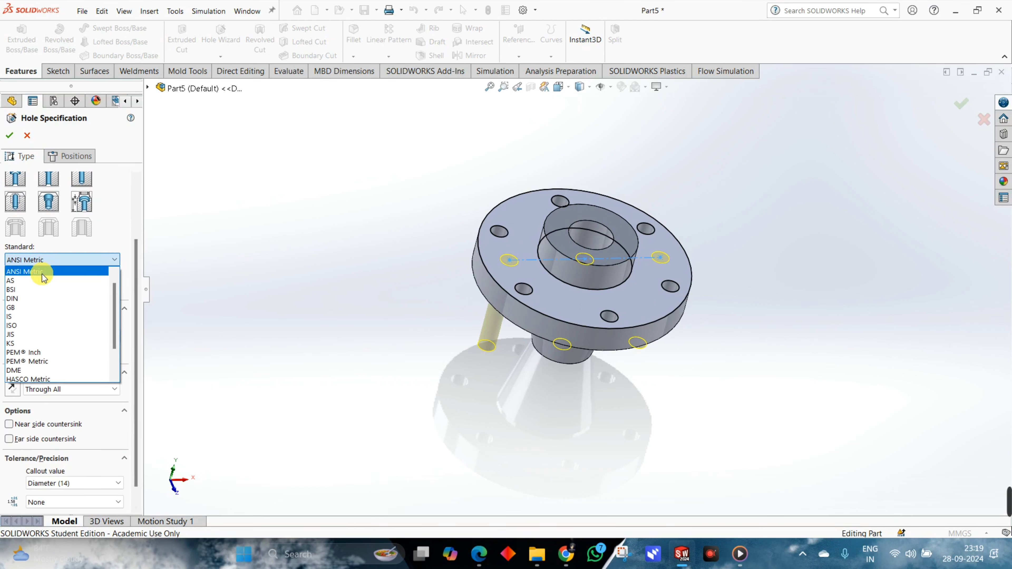
scroll(32, 279, up, 1)
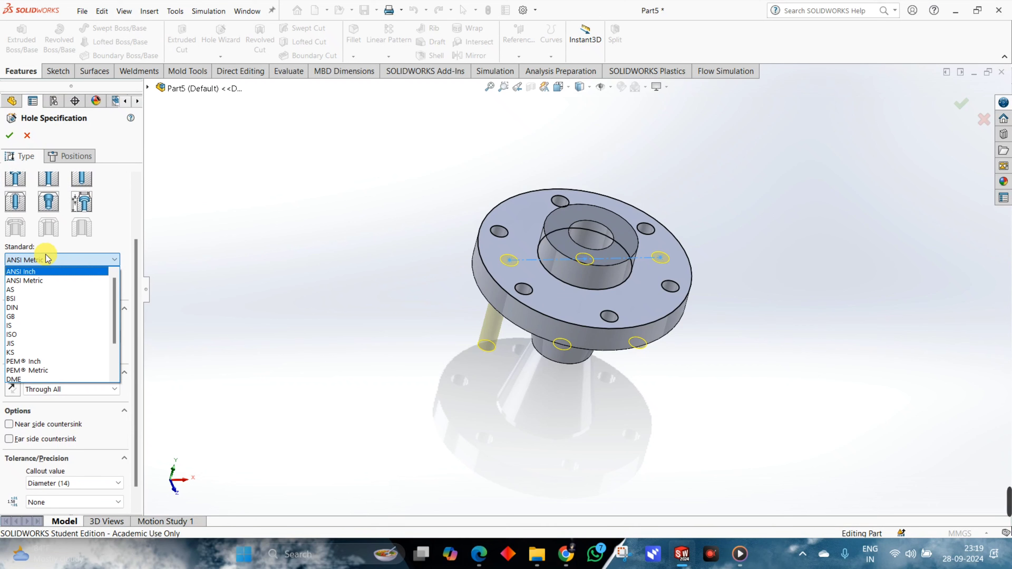
click(46, 281)
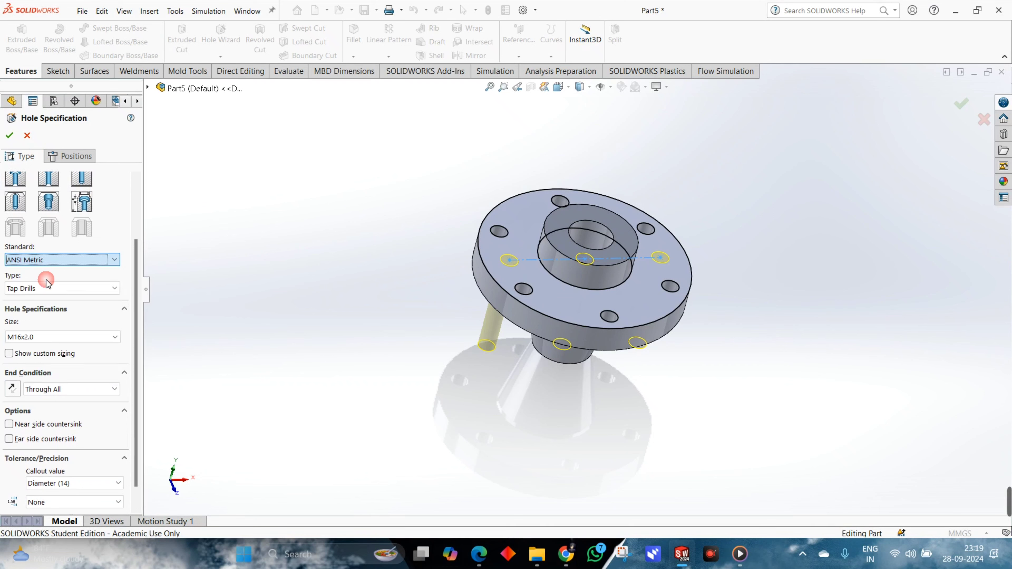
click(19, 288)
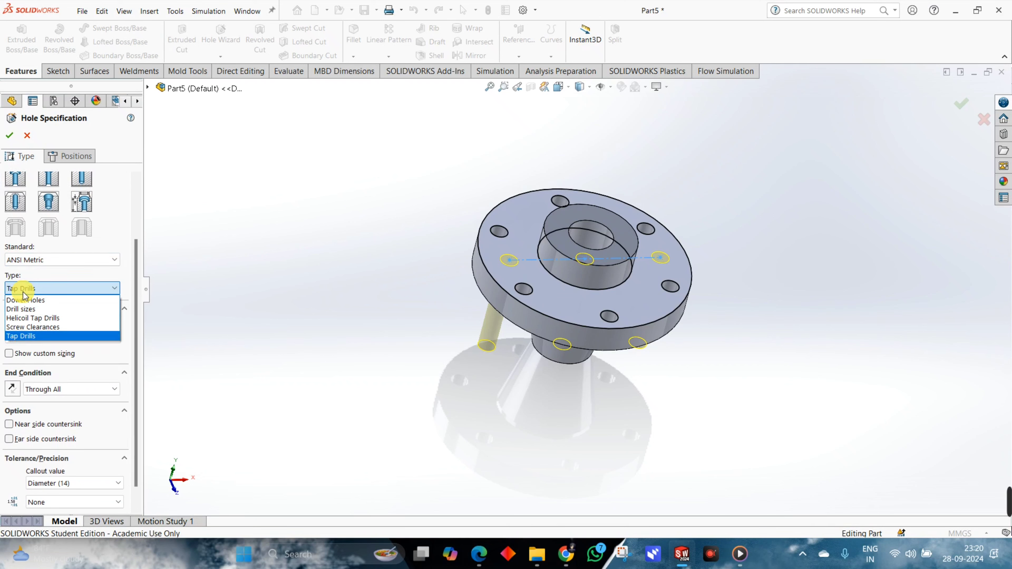
click(22, 336)
Set the tap drill size to M16x2.0 and the end condition to Through All.
click(48, 337)
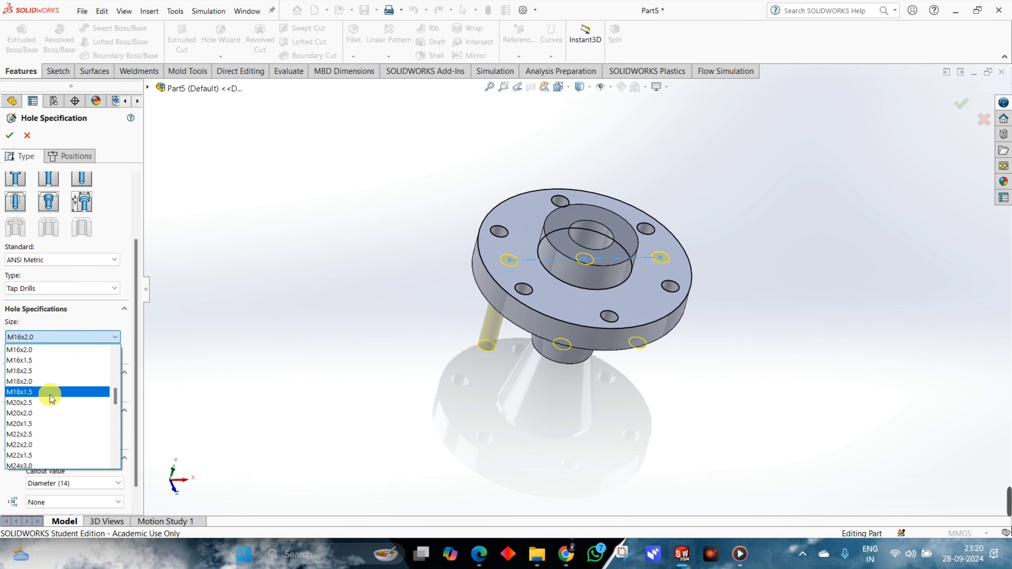
scroll(50, 398, down, 2)
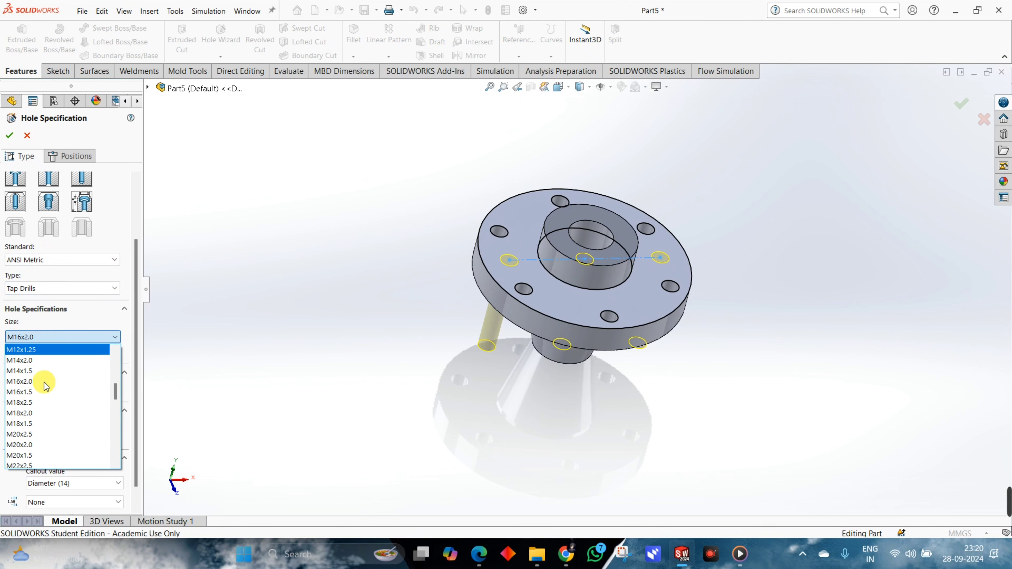
click(40, 382)
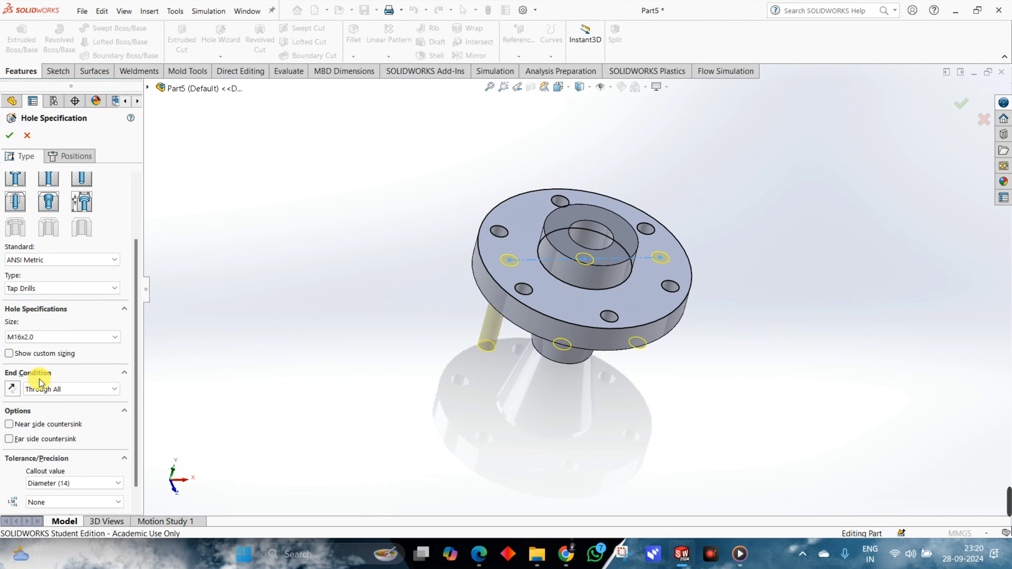
click(47, 389)
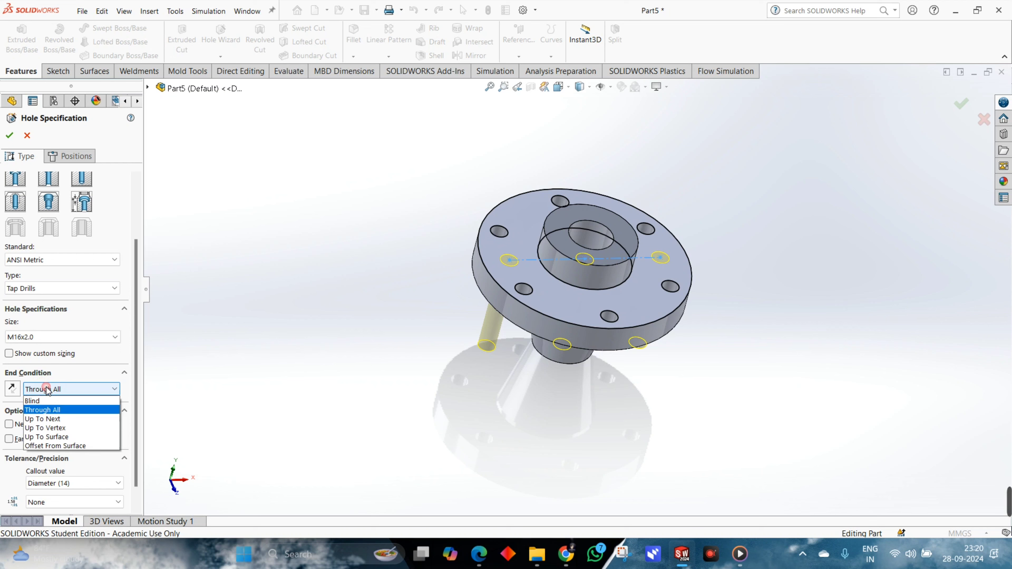
click(43, 390)
Skip the hole instance at the origin so only the two flange holes are cut, and finish the Hole Wizard feature.
middle_drag(472, 323, 752, 287)
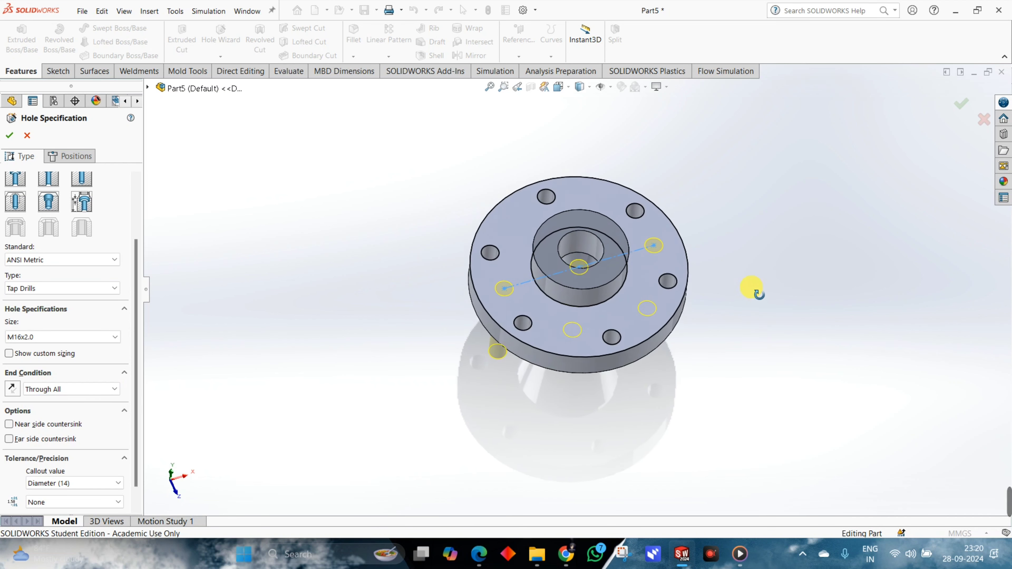
click(70, 157)
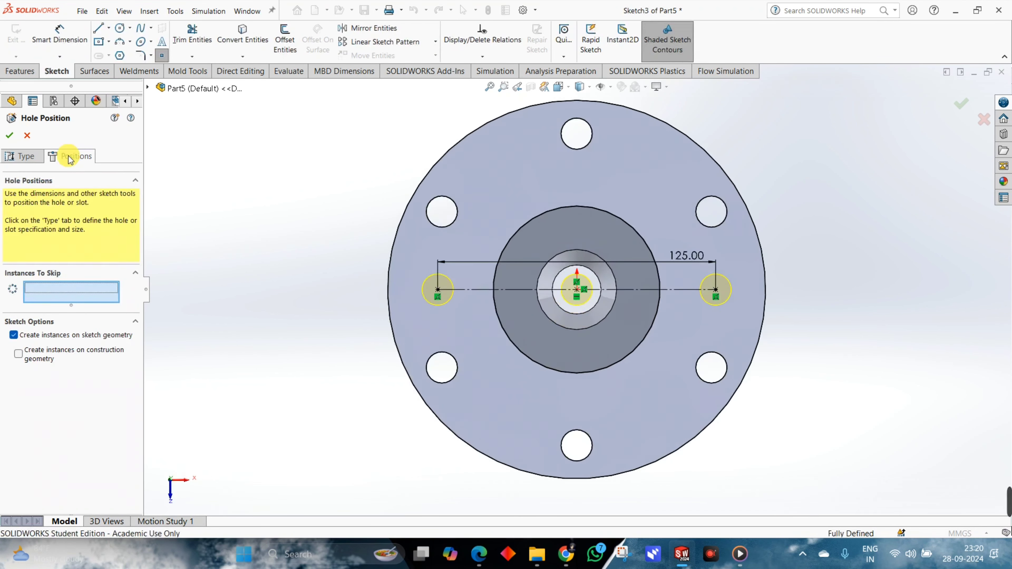
click(576, 293)
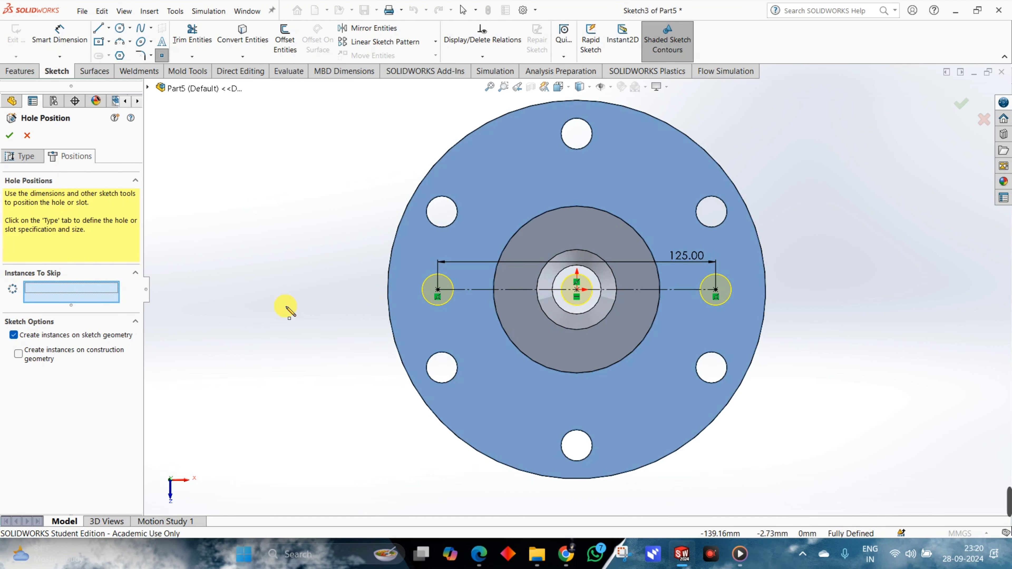
click(578, 290)
middle_drag(772, 389, 291, 201)
click(9, 137)
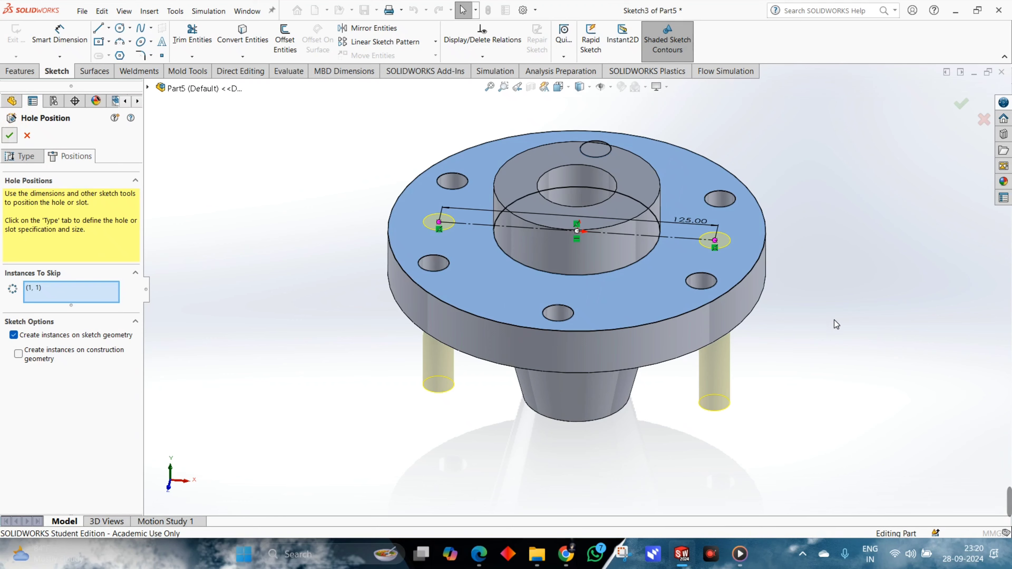
Add cosmetic threads with a 15 mm diameter, up to next, on the edges of the two tapped flange holes.
middle_drag(577, 303, 459, 287)
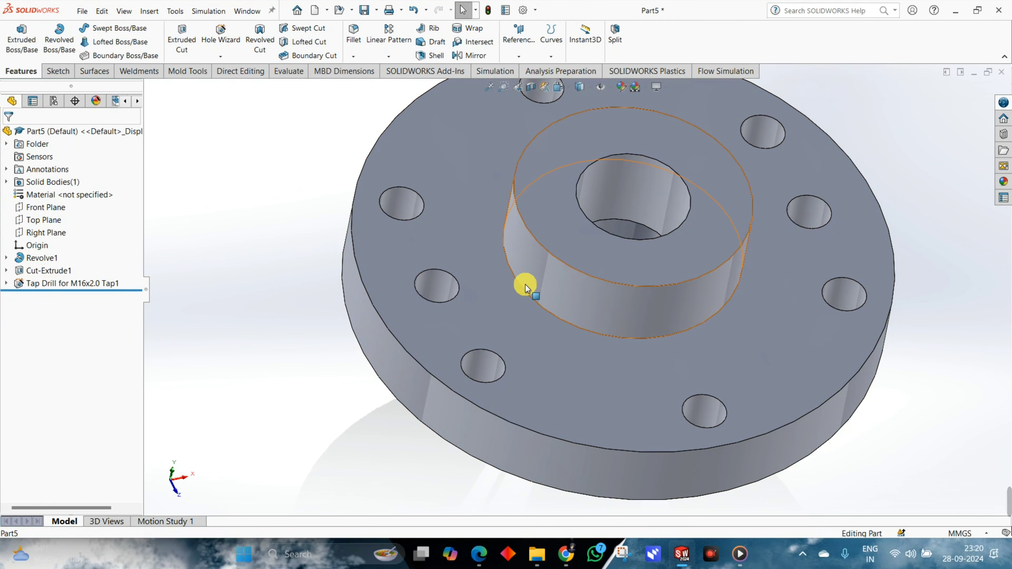
mouse_move(524, 317)
middle_down()
mouse_move(500, 314)
mouse_move(650, 290)
mouse_move(638, 289)
mouse_move(689, 300)
mouse_move(640, 317)
mouse_move(614, 295)
middle_up()
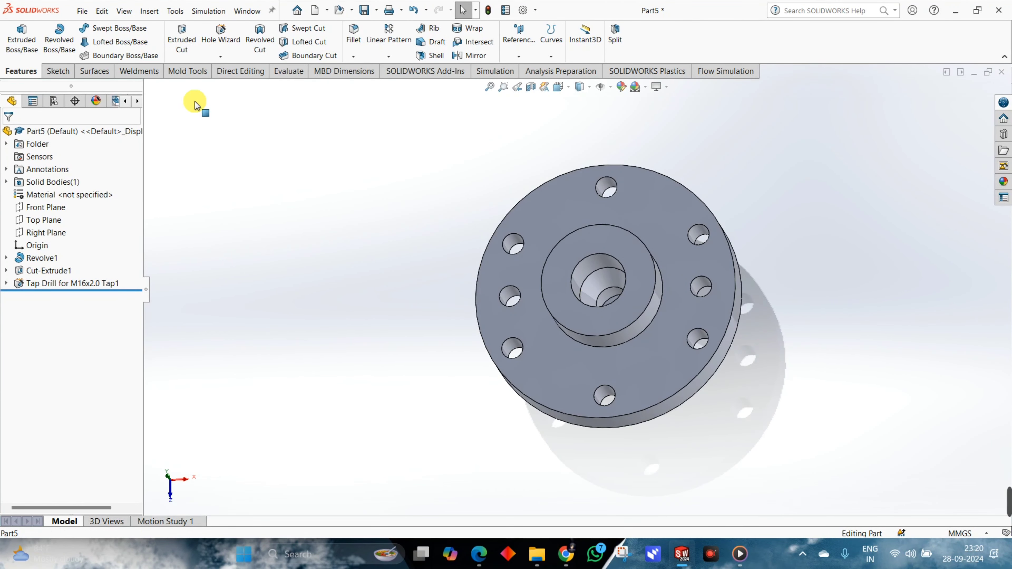
click(149, 12)
mouse_move(191, 446)
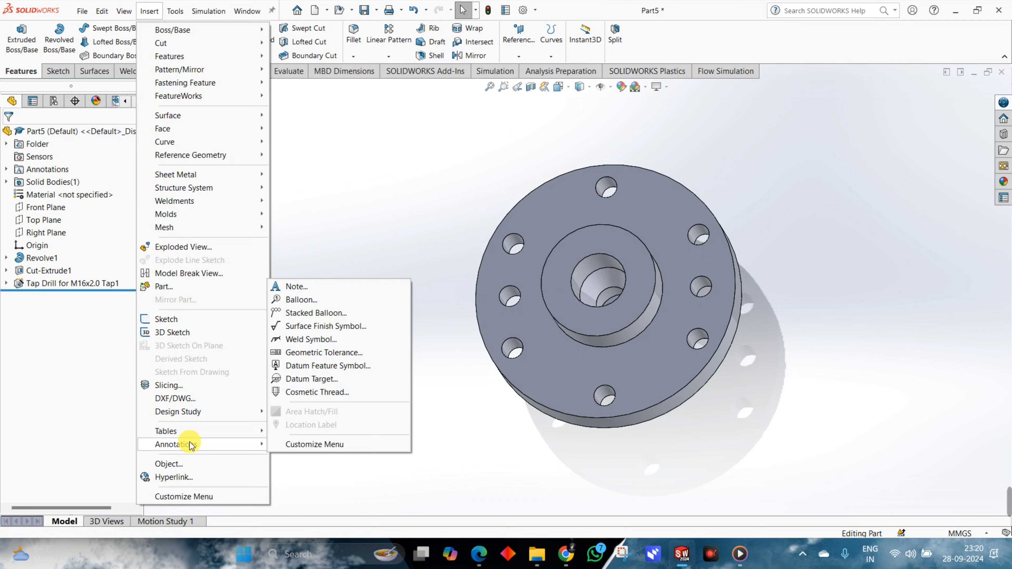
click(317, 393)
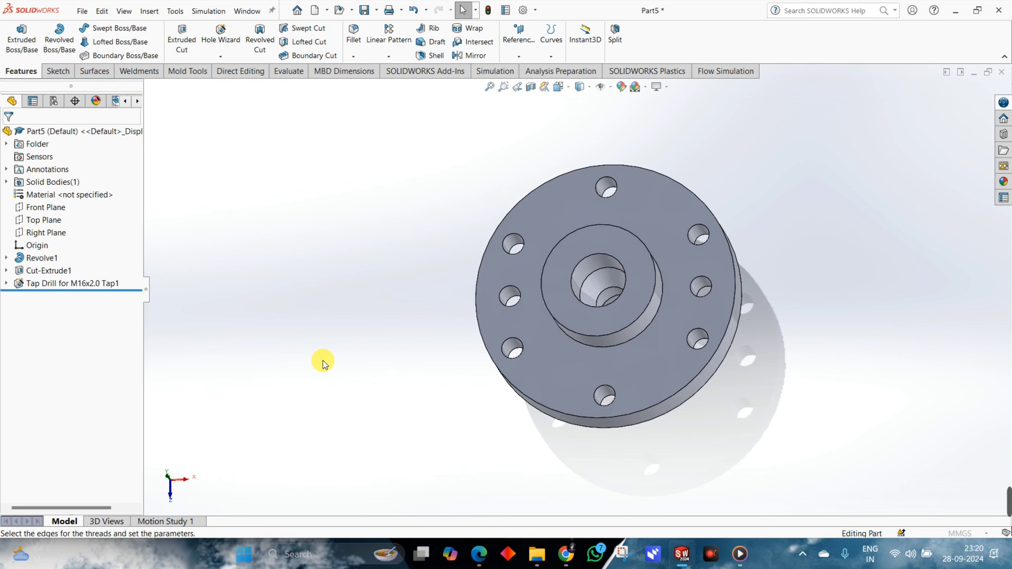
click(514, 286)
click(704, 280)
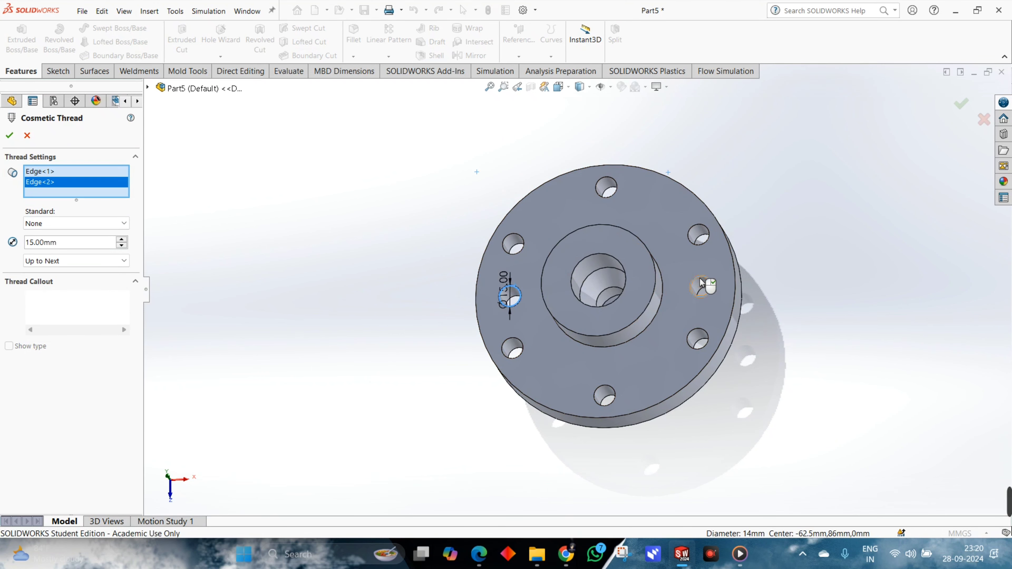
click(11, 135)
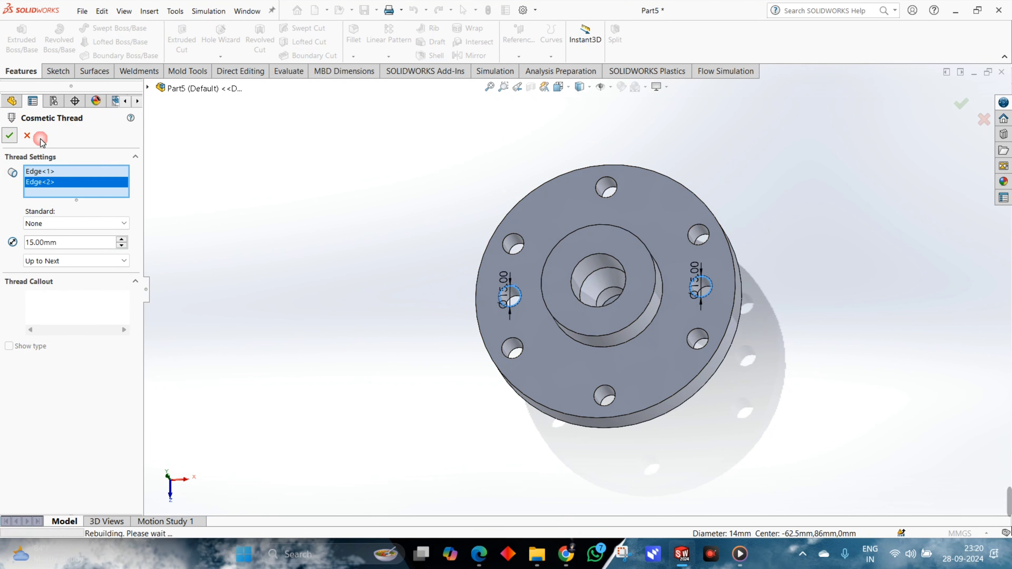
middle_drag(808, 268, 790, 278)
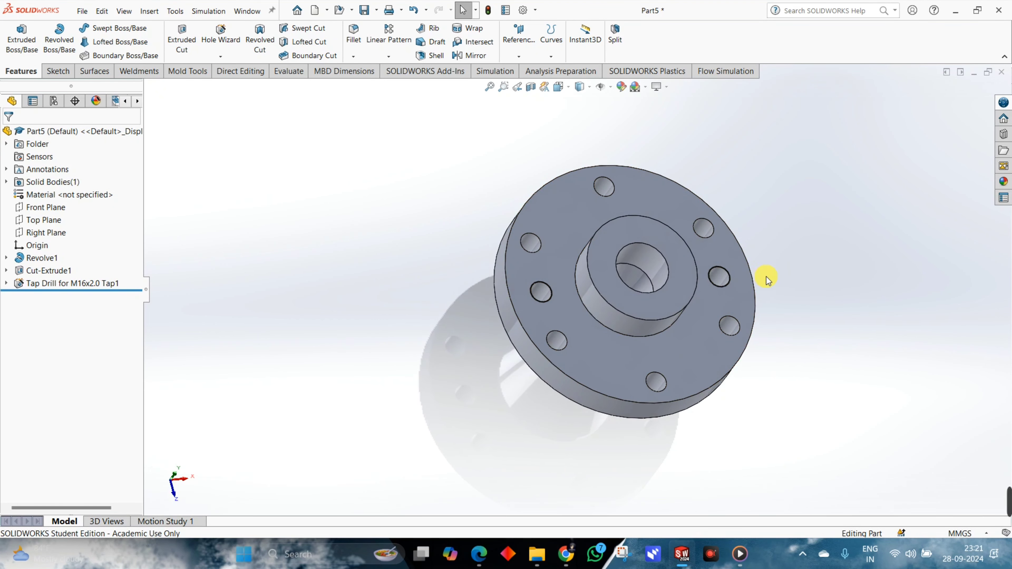
Turn on the shaded cosmetic threads display in the document's detailing properties.
click(529, 15)
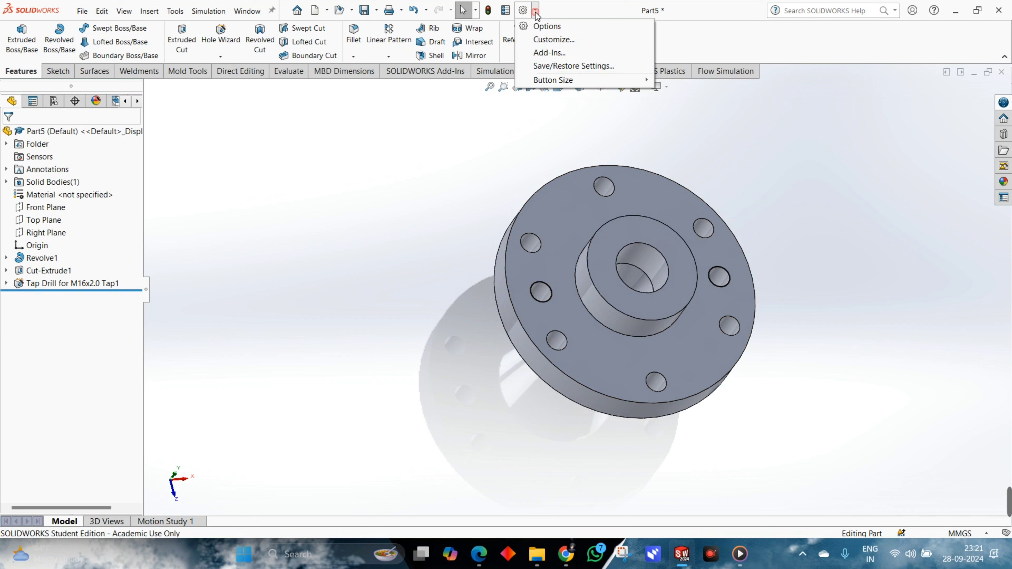
click(544, 27)
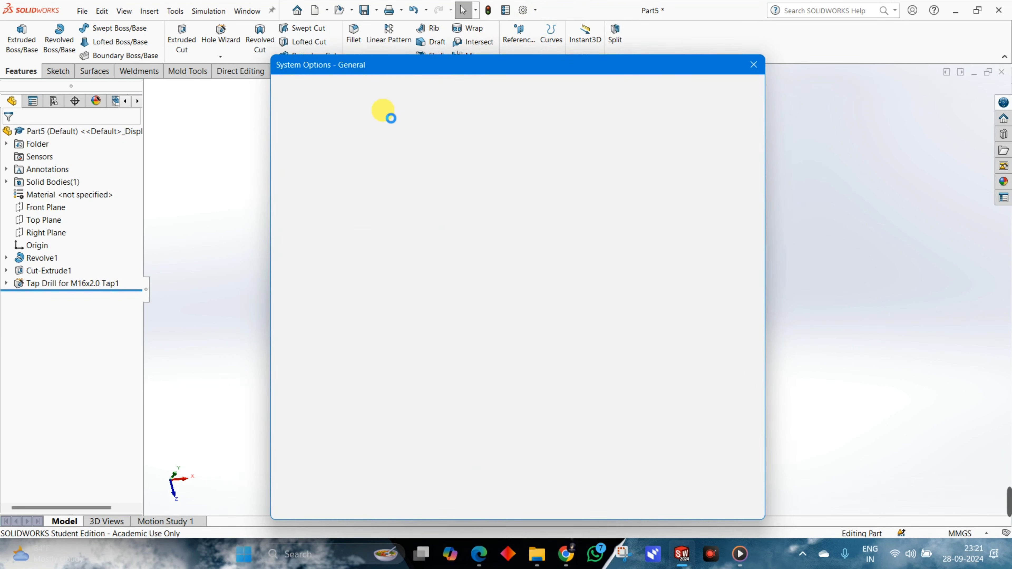
click(370, 89)
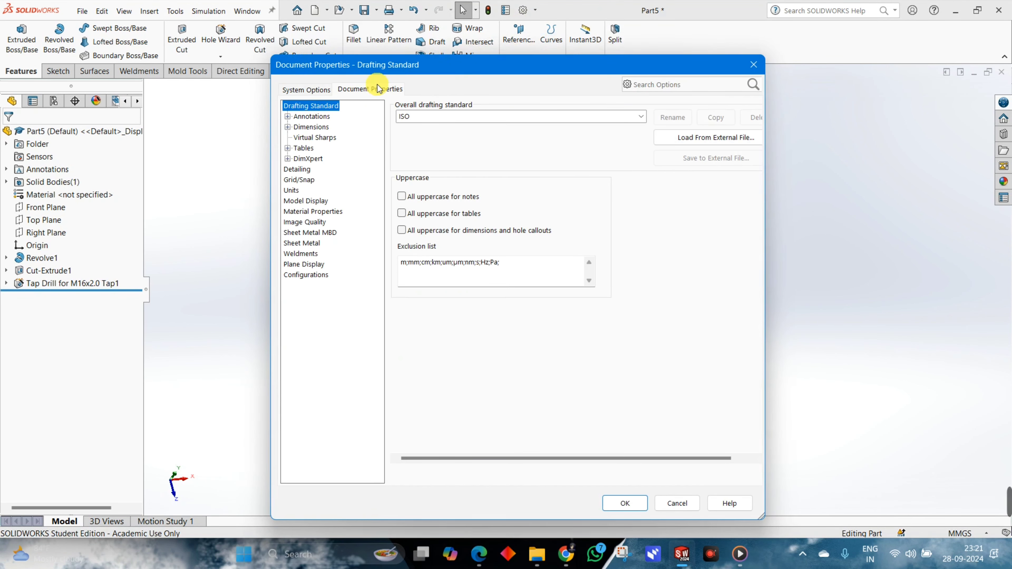
click(298, 170)
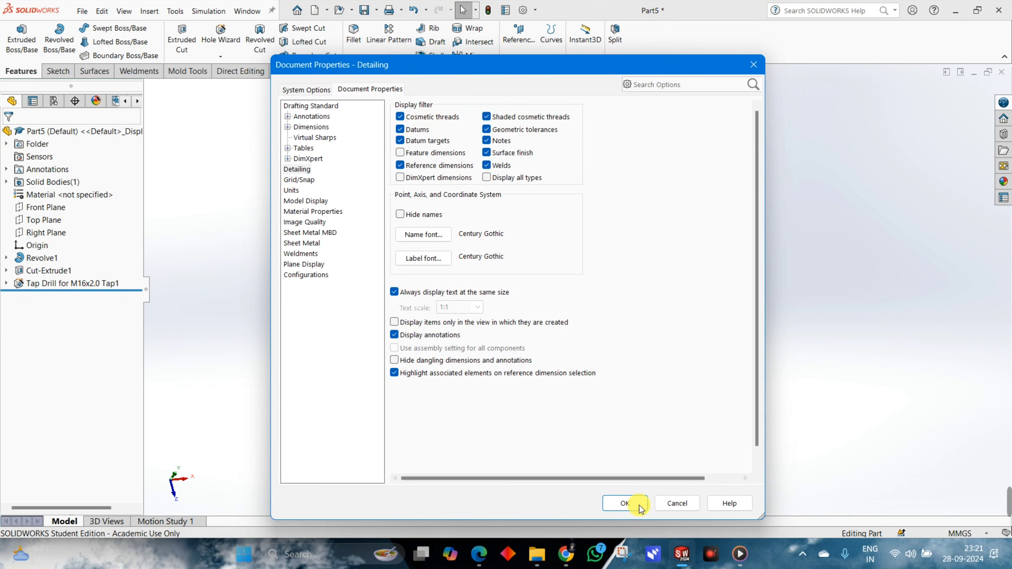
click(625, 503)
scroll(719, 280, down, 5)
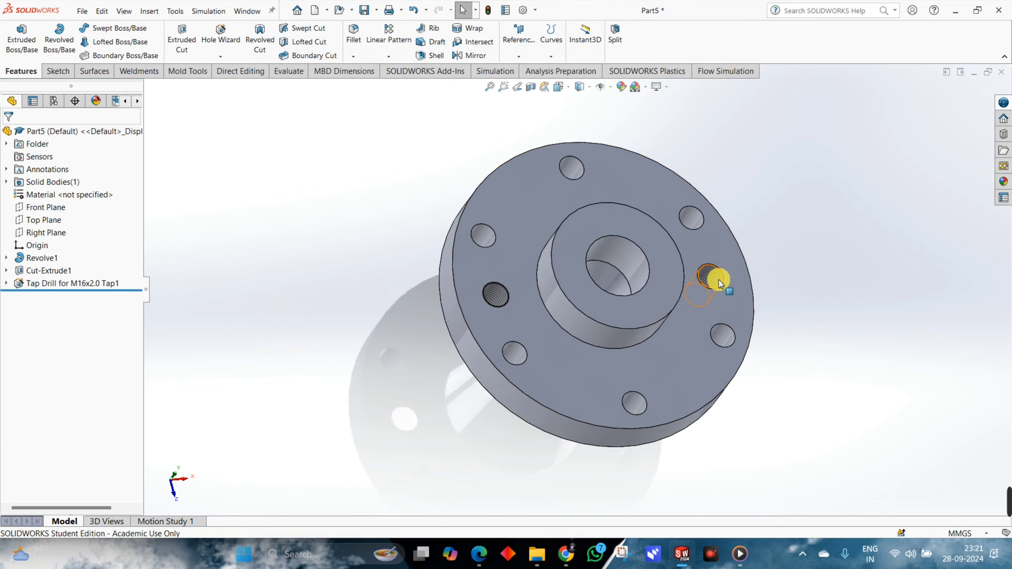
middle_drag(805, 296, 732, 293)
scroll(682, 300, up, 5)
Switch to the PART DESIGN 4 PDF and examine the hub slots in the section, plan and isometric views.
key(alt+Tab)
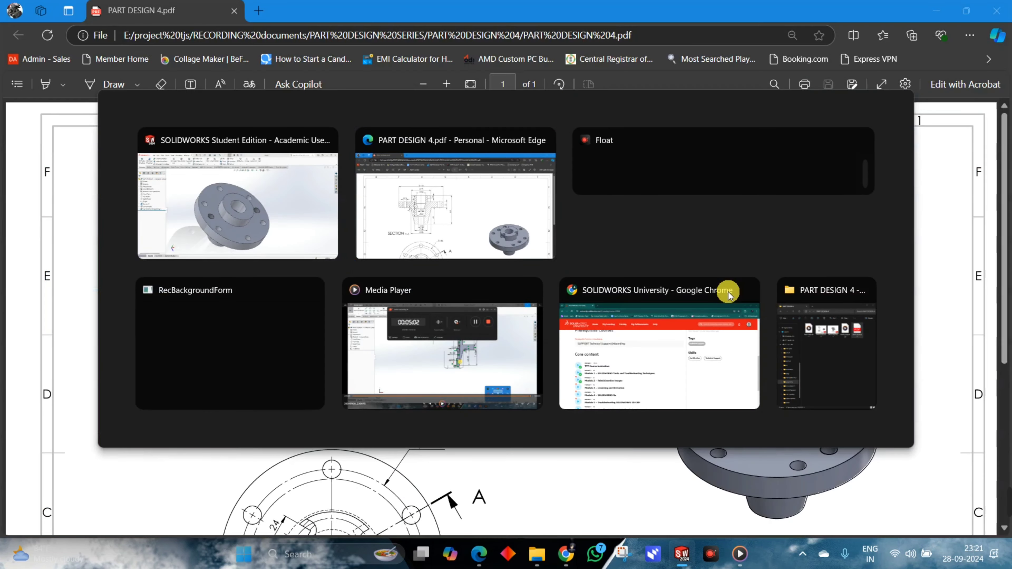
scroll(665, 311, down, 2)
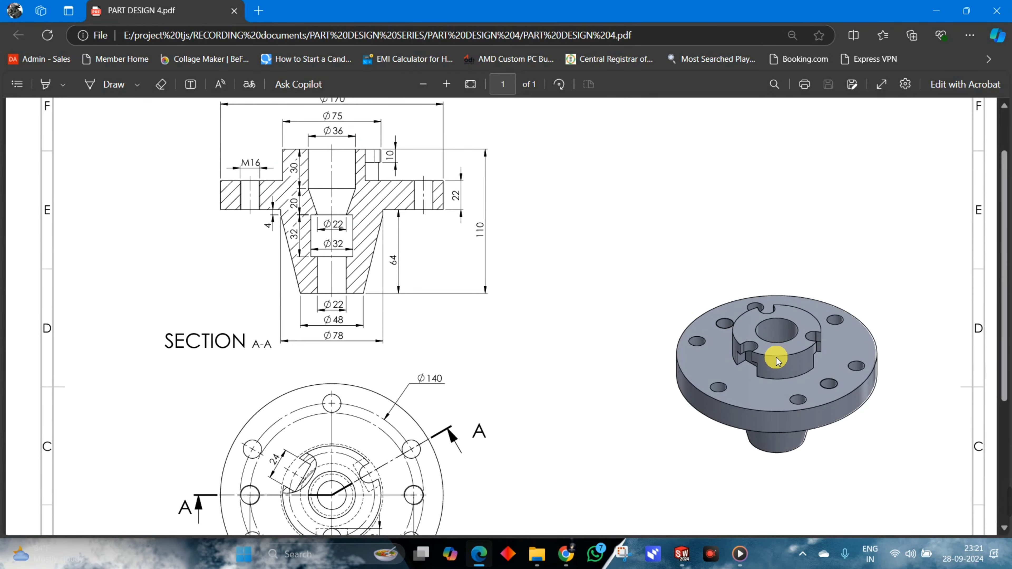
scroll(777, 361, down, 4)
scroll(593, 315, up, 2)
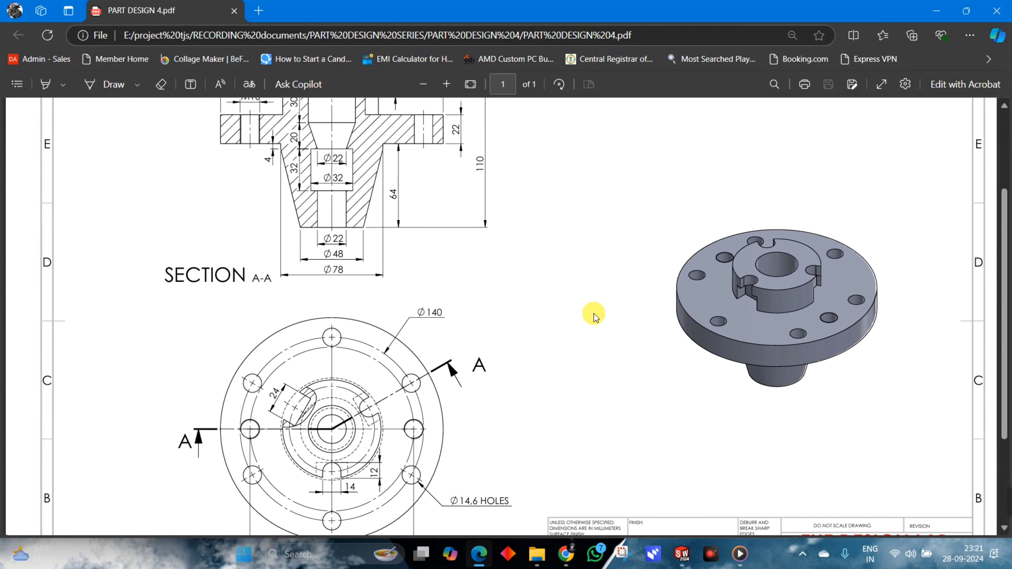
scroll(592, 316, down, 1)
scroll(596, 316, up, 4)
scroll(600, 315, down, 3)
scroll(599, 312, up, 2)
scroll(596, 315, down, 4)
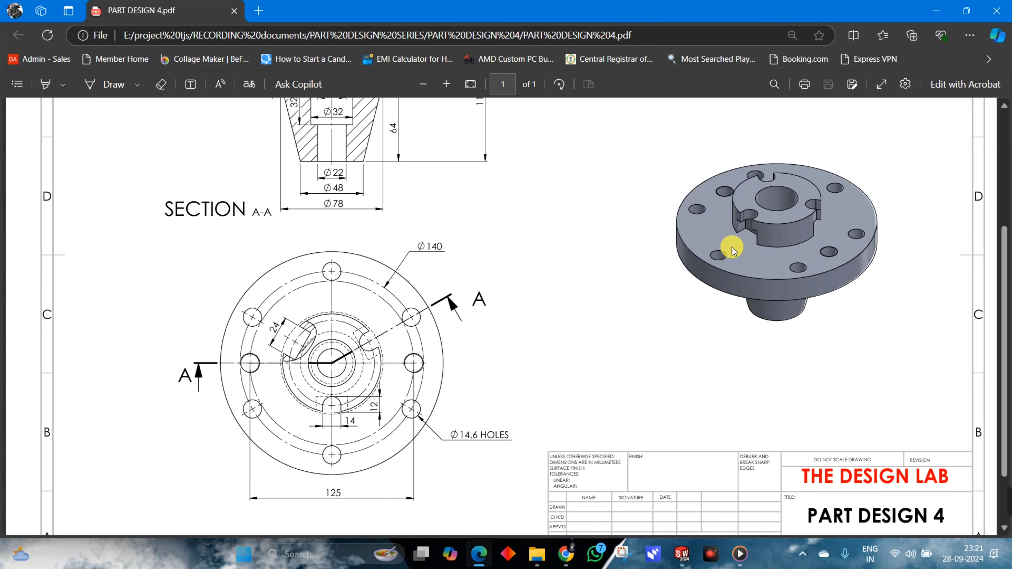
scroll(459, 277, up, 5)
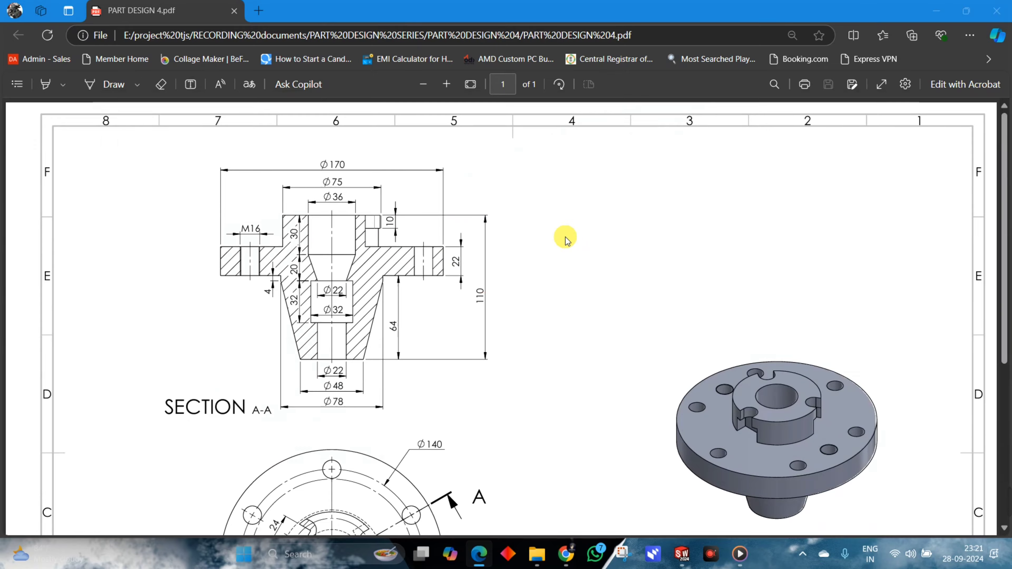
Return to SOLIDWORKS and sketch a vertical centerpoint straight slot on the hub's top face, centred on its outer edge, about 17 mm wide and 22 mm between centres.
key(alt+Tab)
middle_drag(700, 320, 632, 291)
click(522, 269)
click(565, 241)
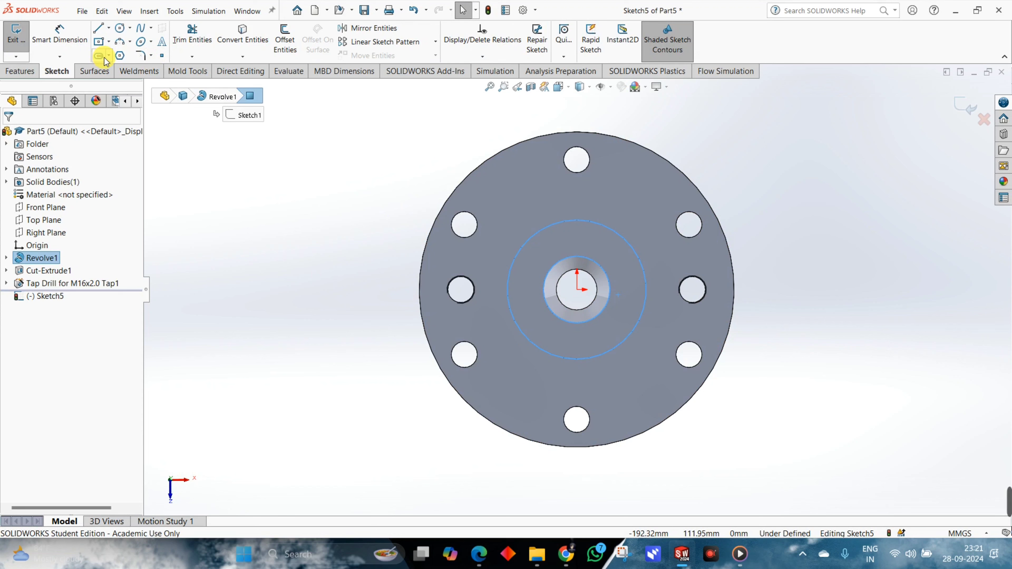
click(107, 56)
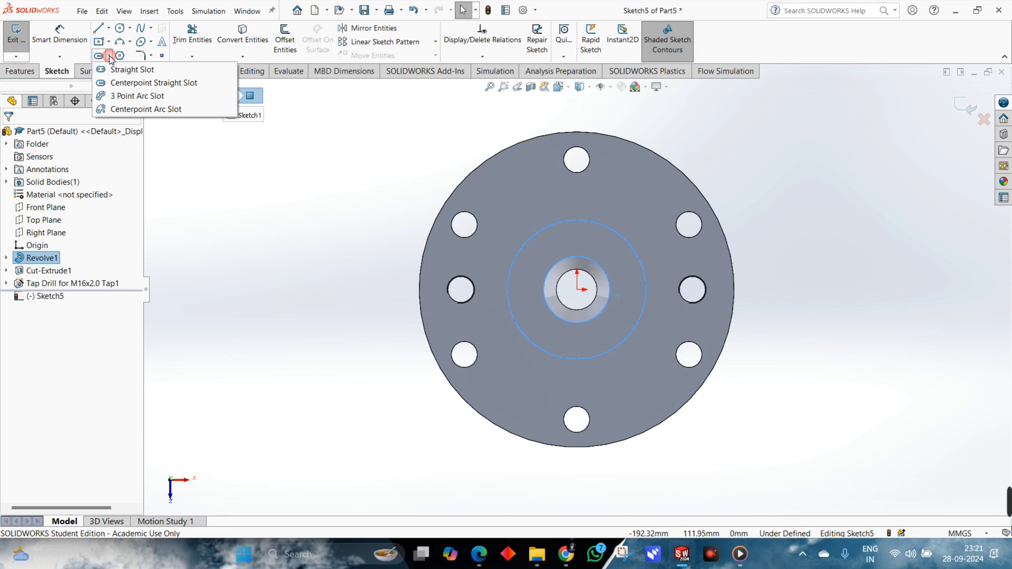
click(166, 83)
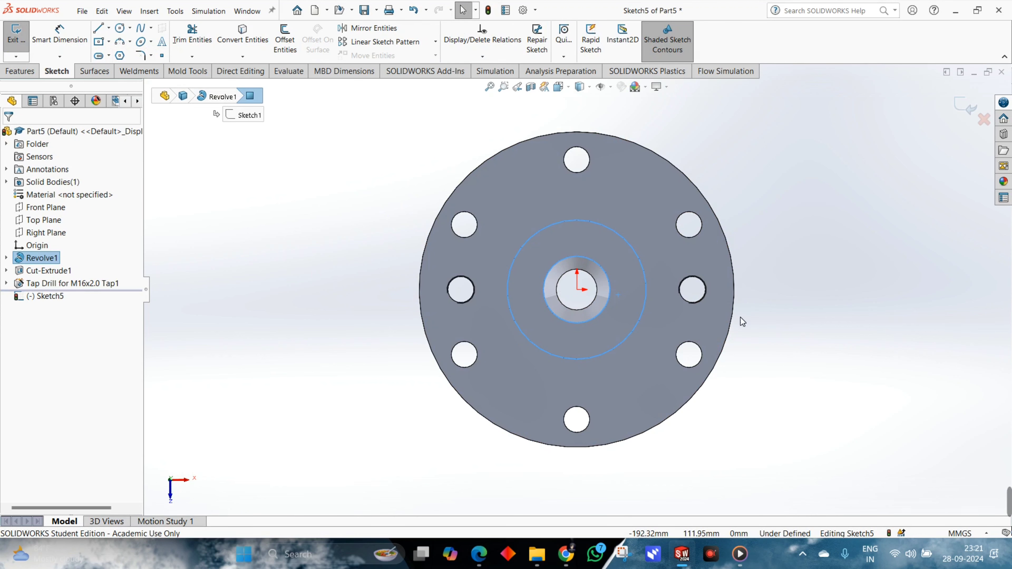
click(578, 358)
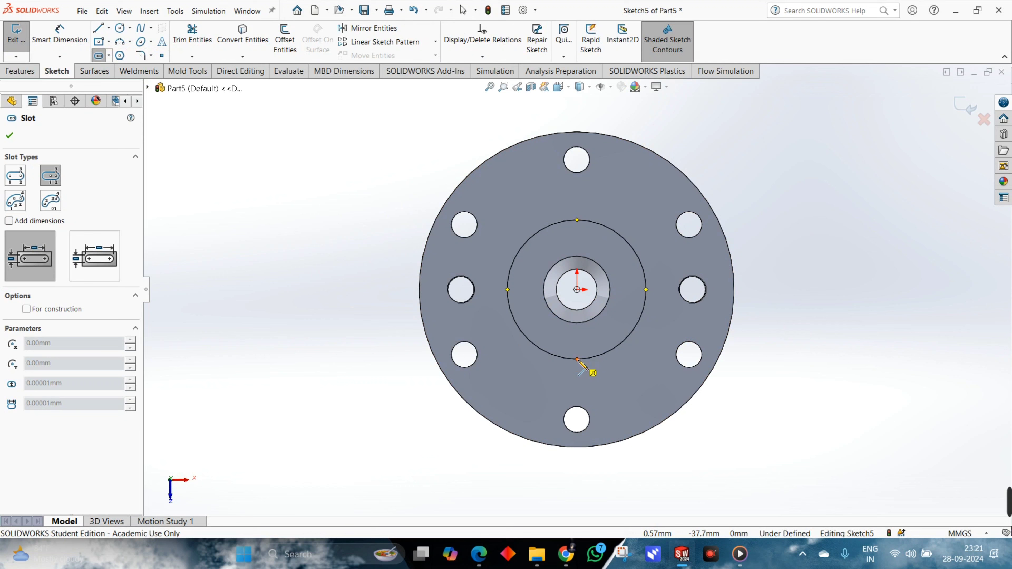
click(577, 339)
click(588, 341)
click(592, 343)
scroll(741, 376, down, 3)
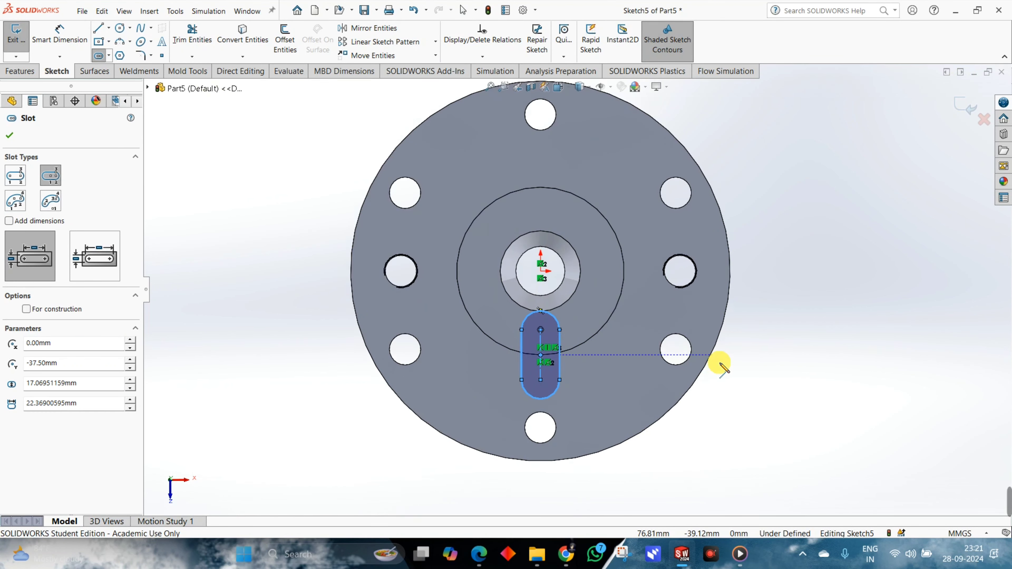
Dimension the slot's width between its straight sides as 14 mm.
right_drag(812, 375, 810, 339)
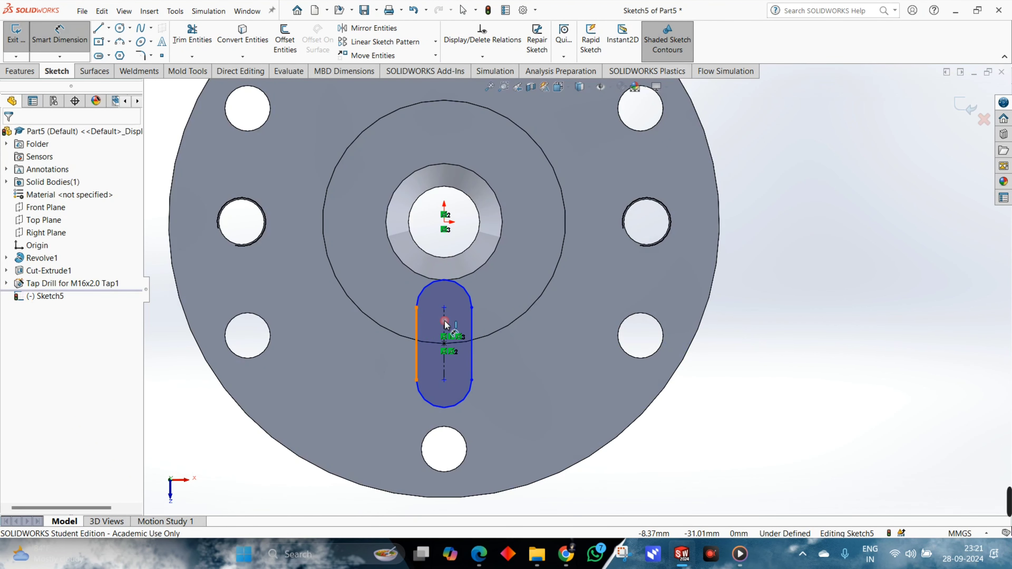
click(470, 324)
click(473, 411)
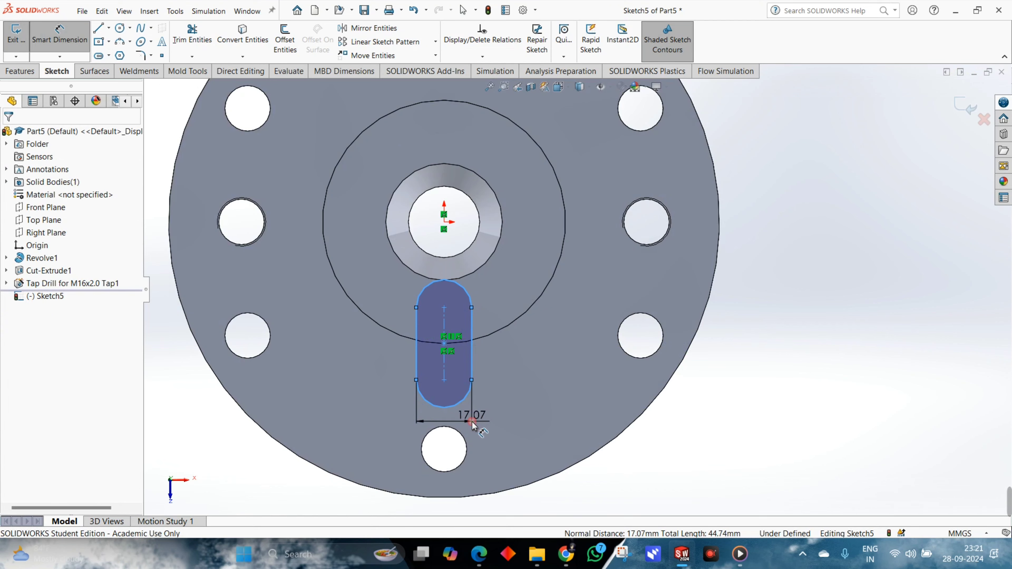
click(472, 419)
text(14)
key(Return)
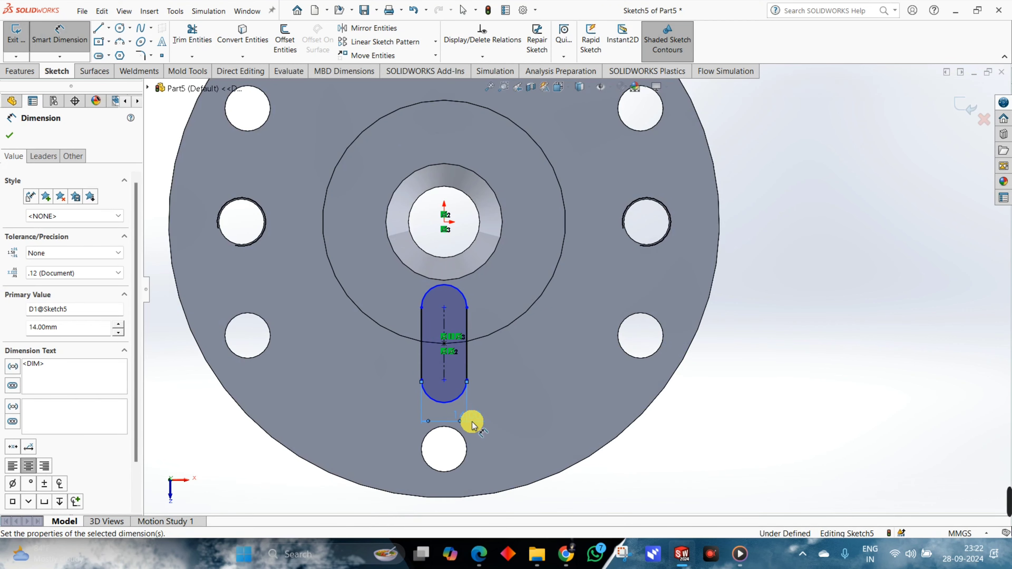
Check the slot depth in the PDF drawing and dimension the distance from the slot's centre point to its inner end arc.
key(alt+Tab)
scroll(452, 453, down, 5)
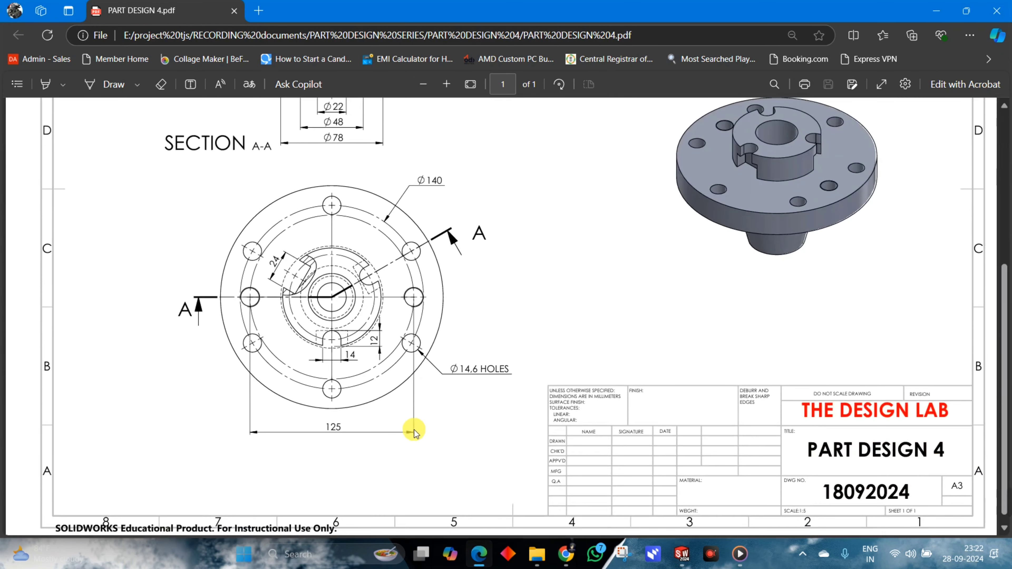
key(alt+Tab)
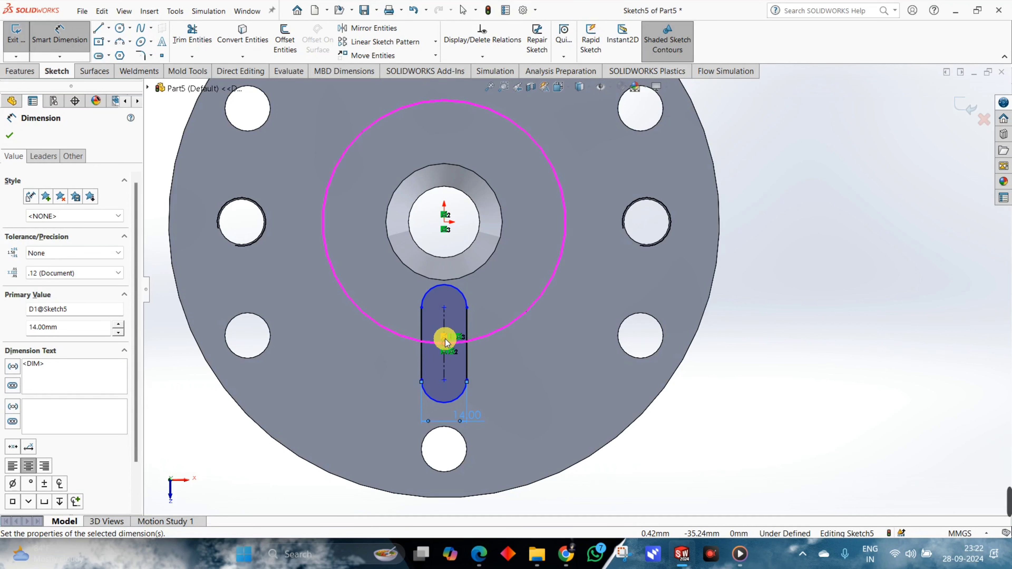
click(446, 346)
click(471, 299)
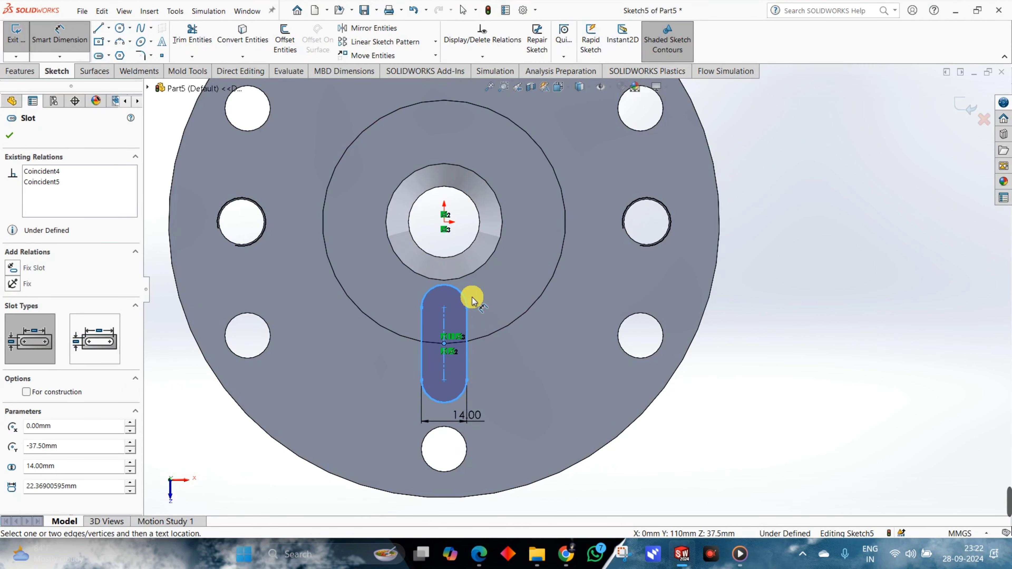
click(456, 292)
click(581, 316)
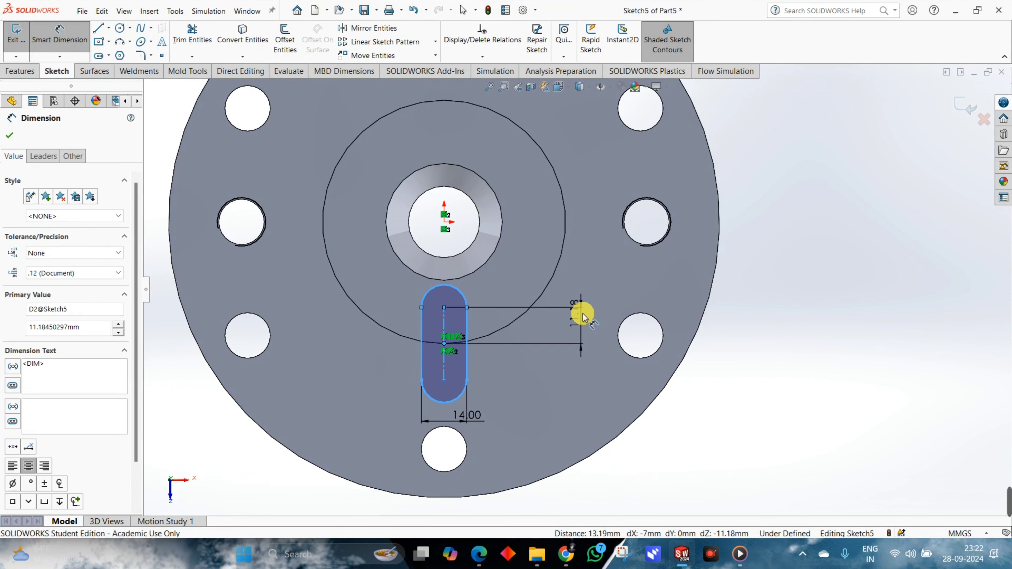
click(537, 299)
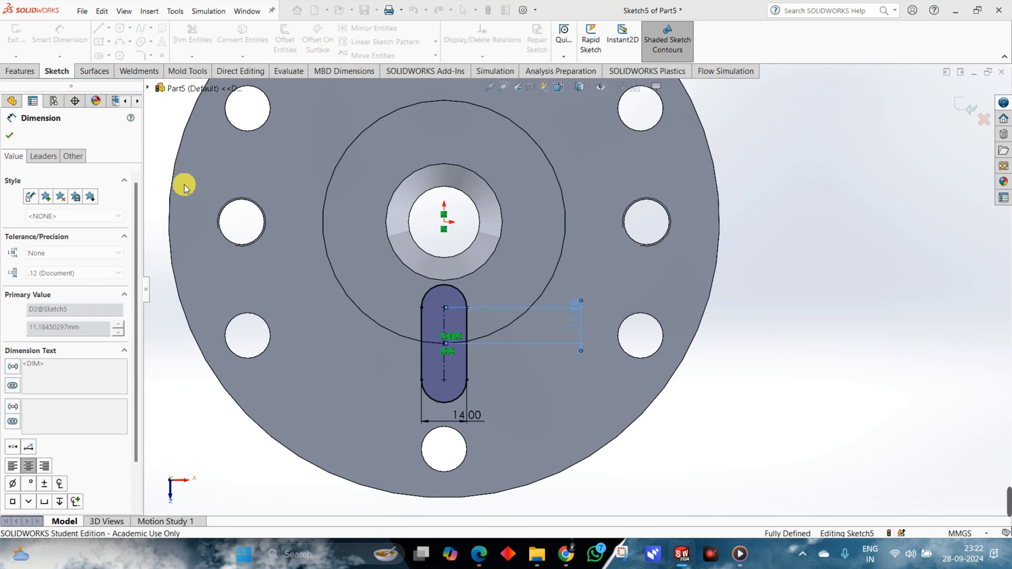
Change the slot depth dimension's first arc condition to Max and set its value to 12 mm.
click(44, 165)
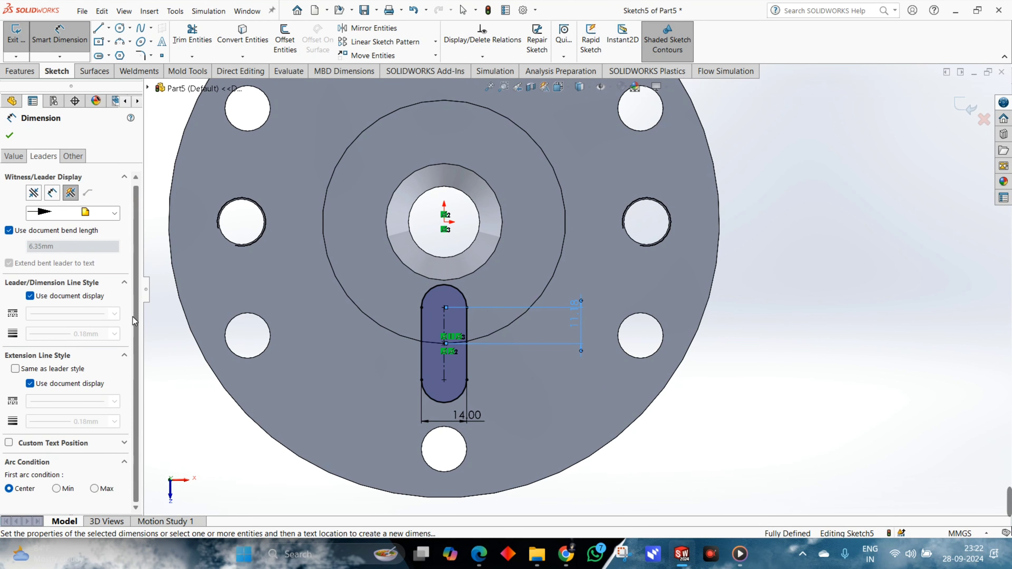
click(94, 489)
click(602, 305)
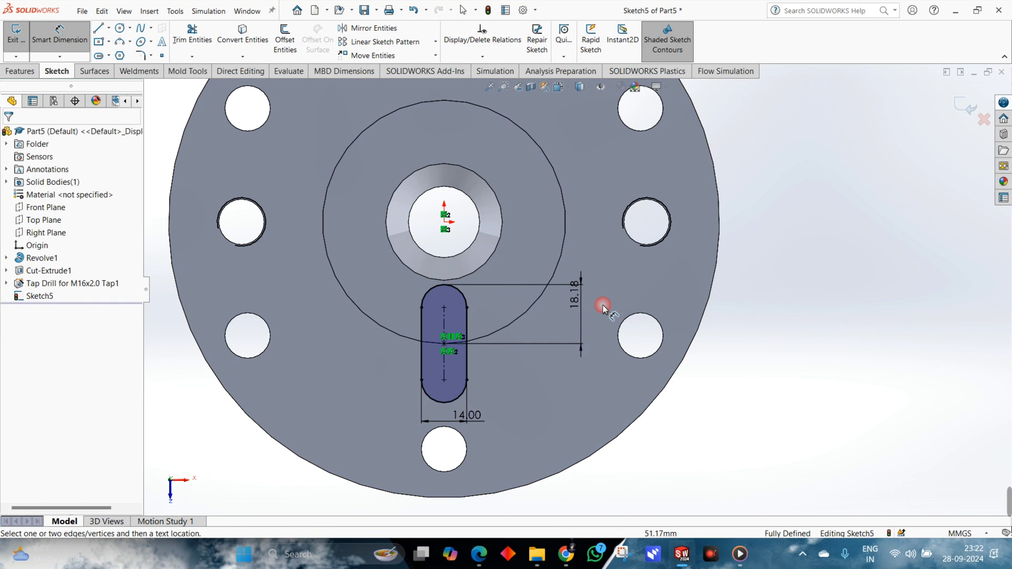
click(574, 302)
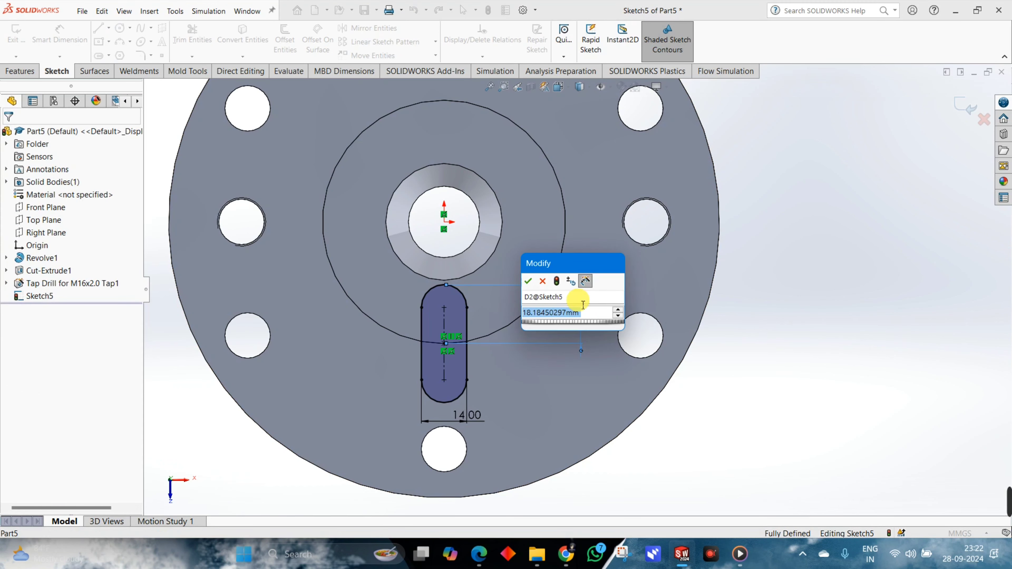
text(12)
key(Return)
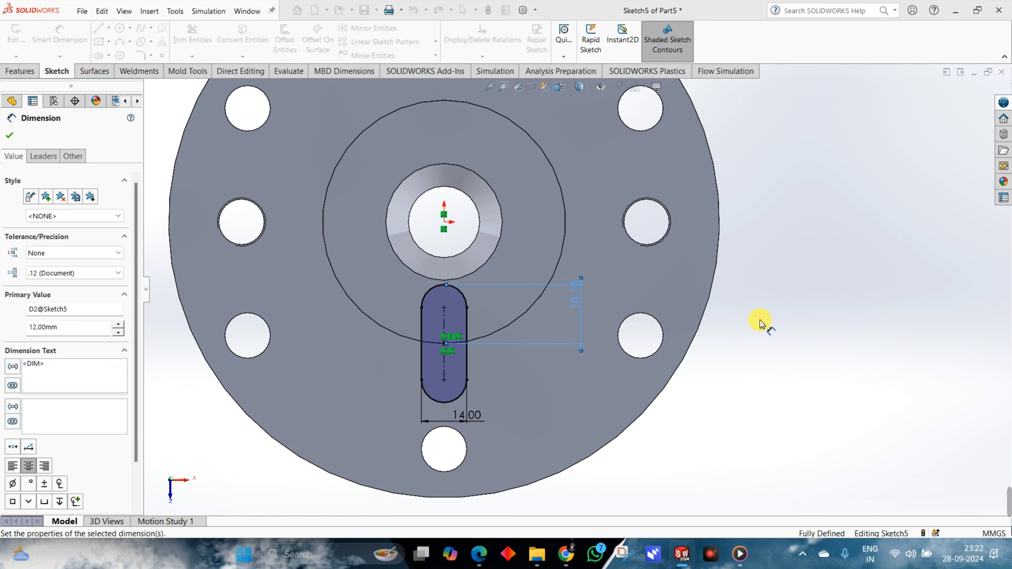
click(743, 336)
scroll(584, 344, up, 2)
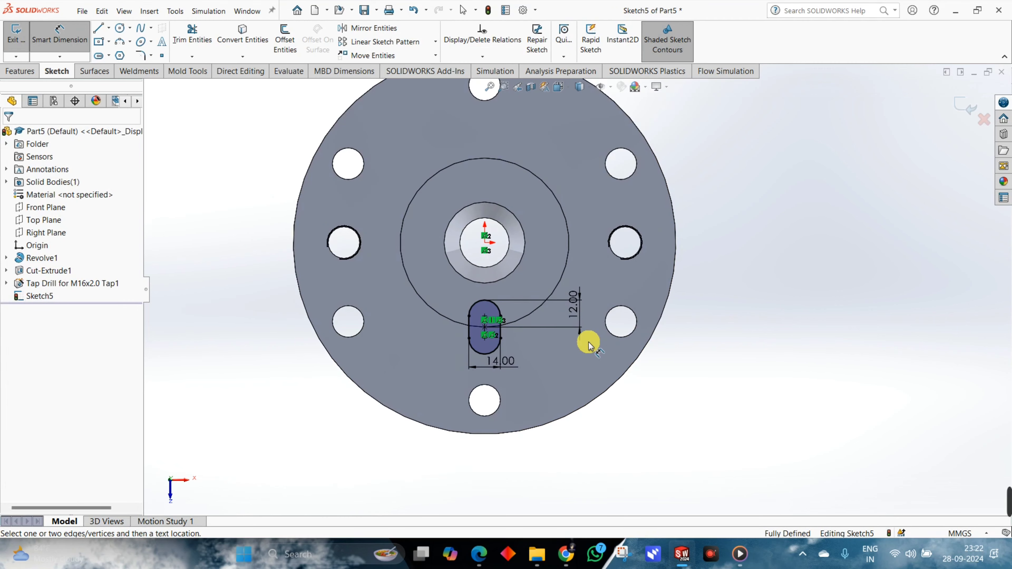
Circular-pattern the slot in the sketch about the hub's centre with 3 equally spaced instances over 360 degrees.
scroll(536, 287, down, 2)
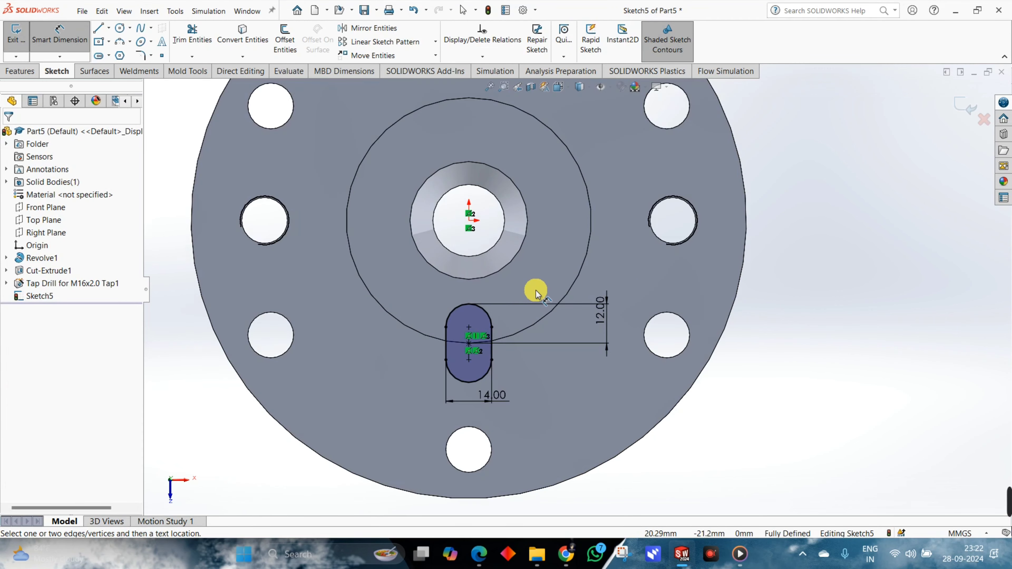
click(436, 43)
click(395, 65)
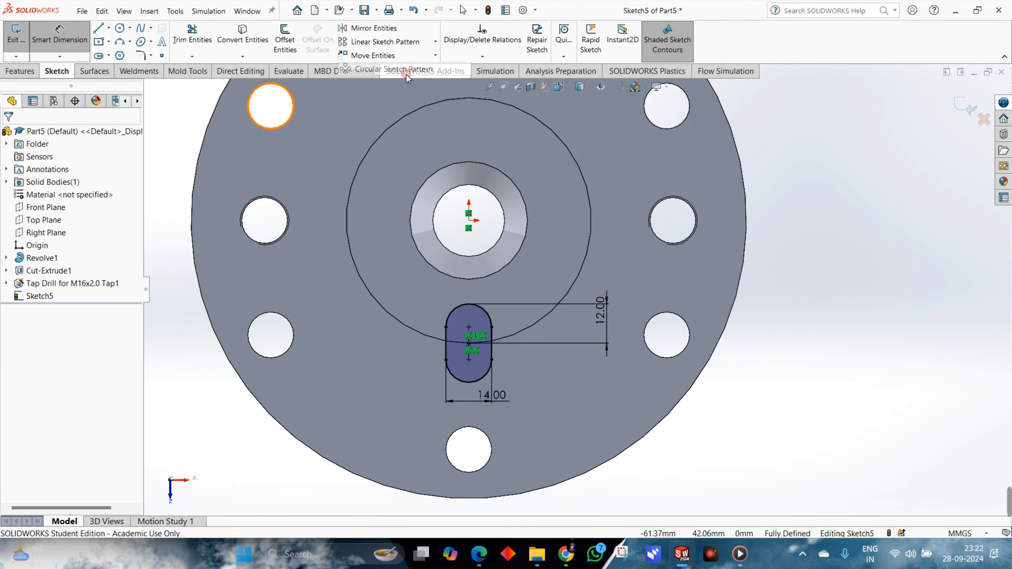
click(494, 322)
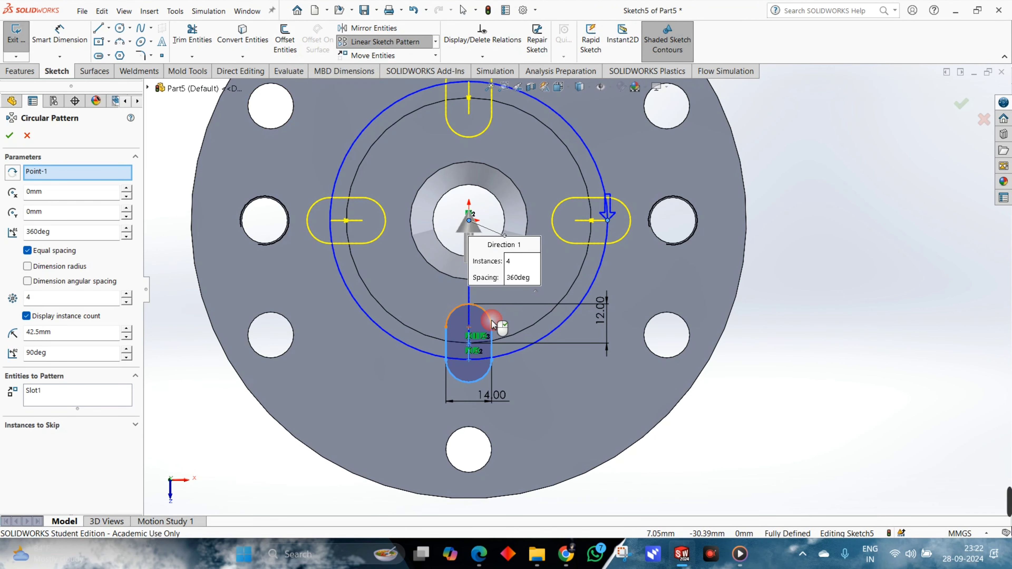
click(128, 304)
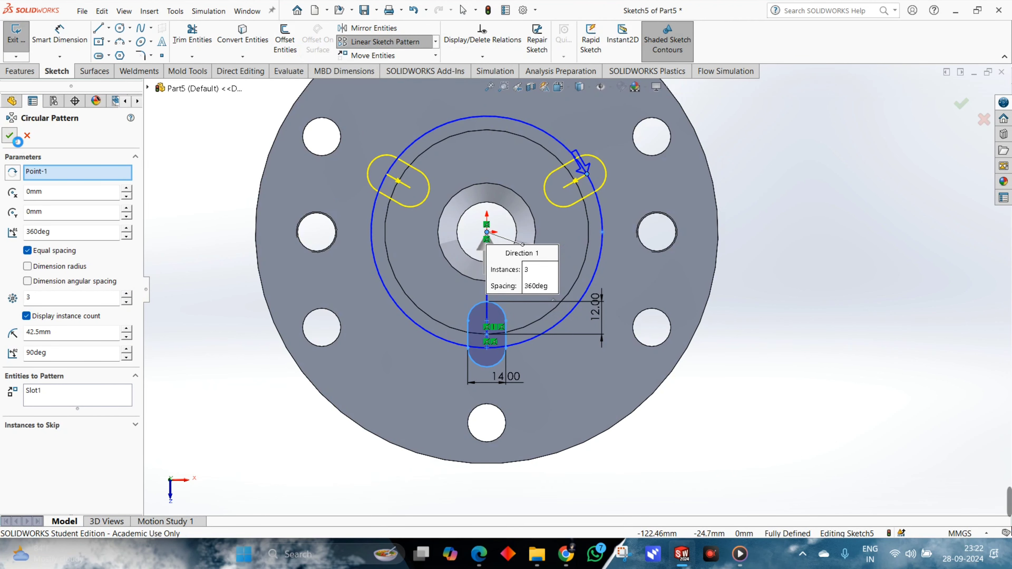
click(10, 135)
Fully define the slot pattern by attaching its centre point to the origin.
scroll(552, 210, up, 2)
scroll(430, 233, down, 3)
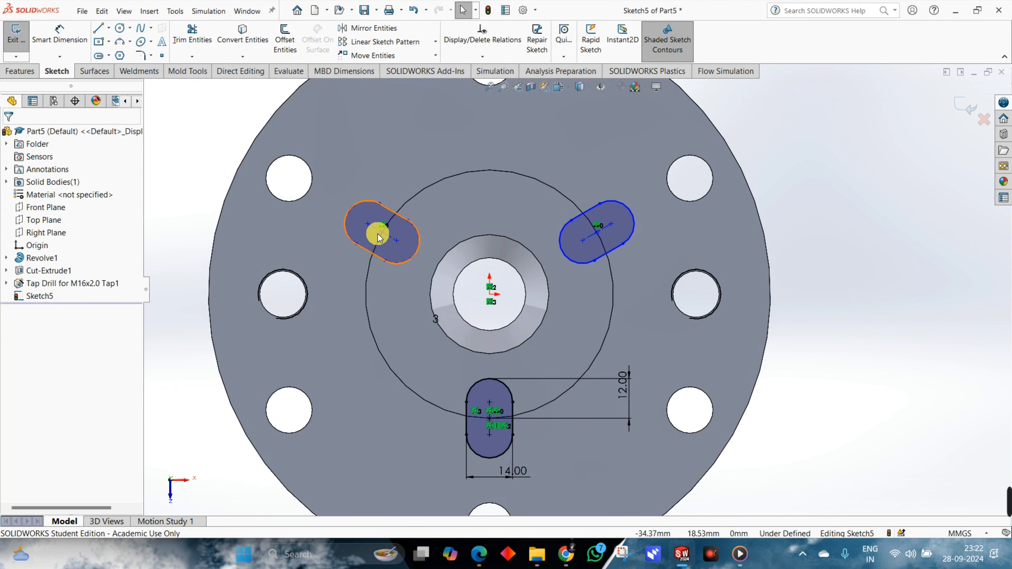
drag(365, 220, 344, 196)
click(494, 270)
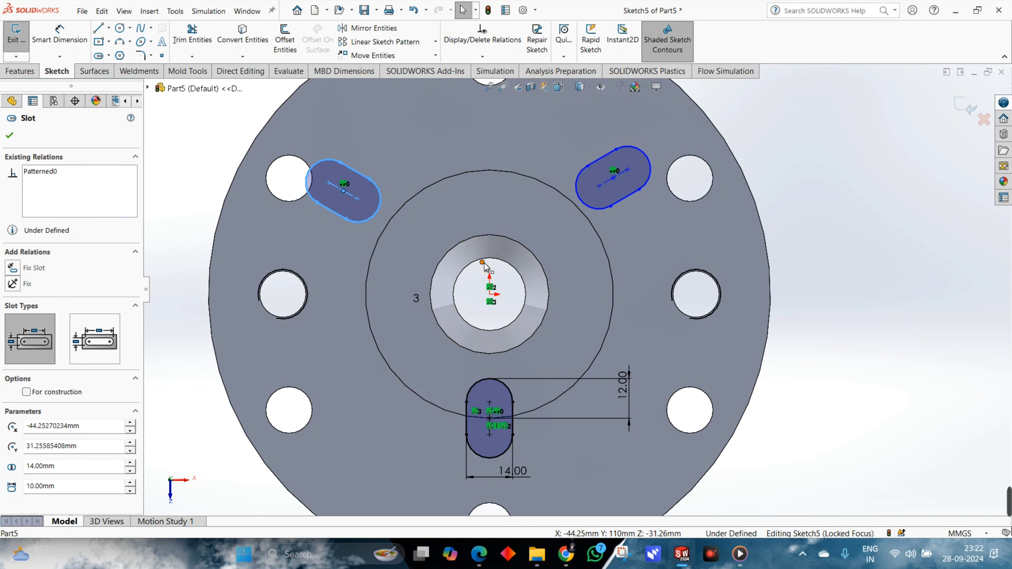
drag(487, 273, 490, 294)
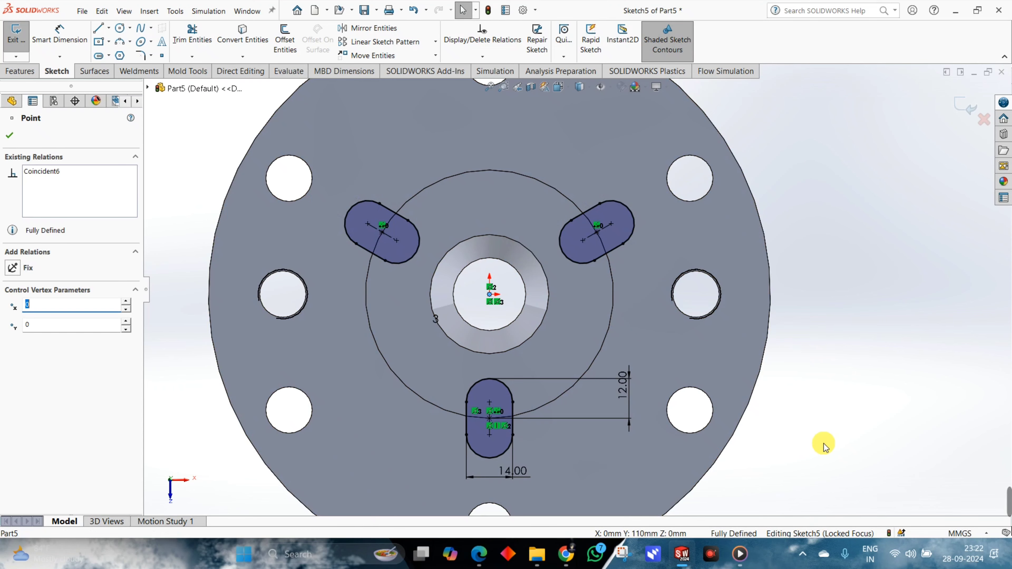
Cut-extrude the three slots from the hub's top face with end condition Up To Surface, ending at the flange's top face.
middle_drag(820, 427, 851, 280)
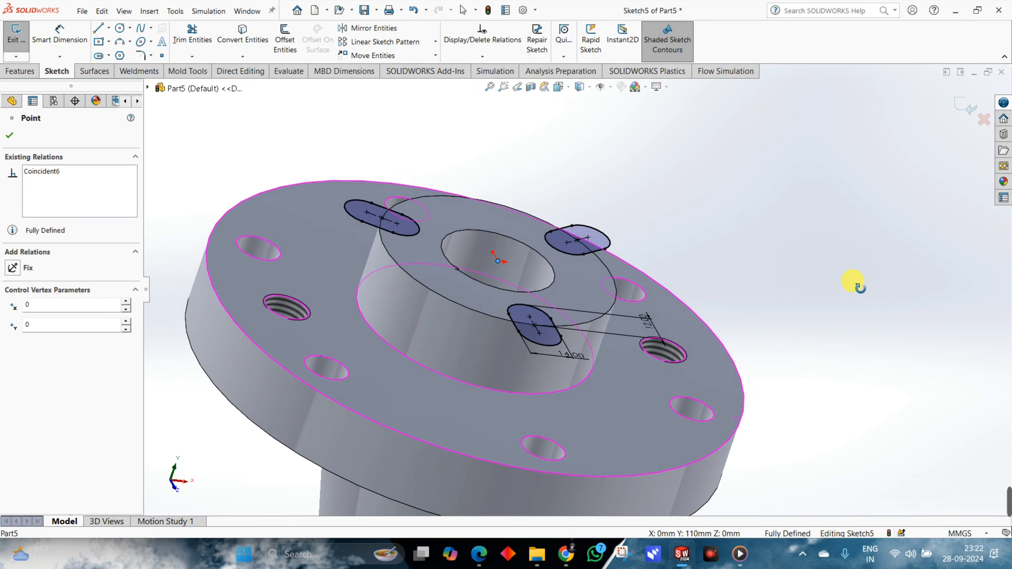
click(30, 71)
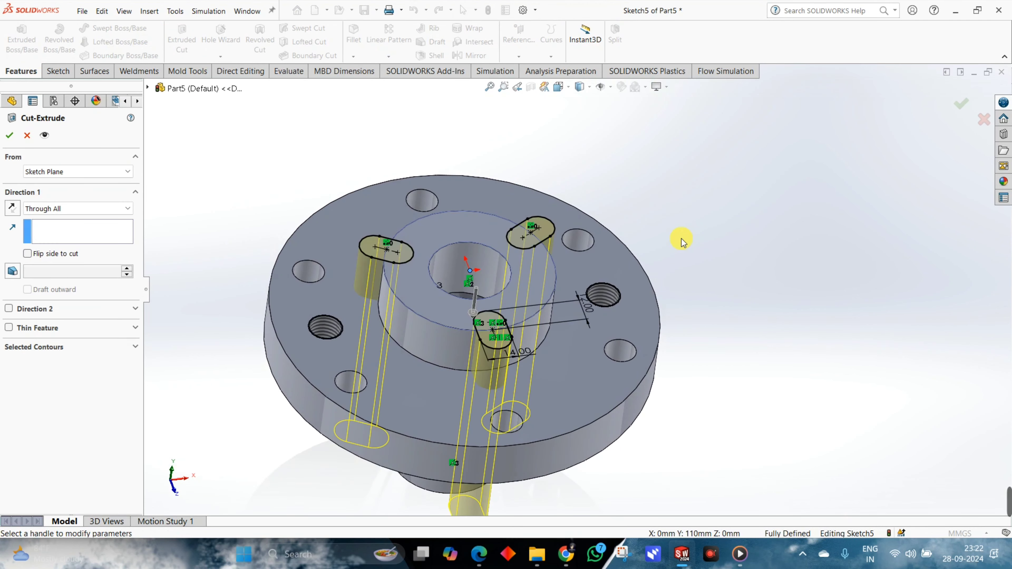
click(56, 208)
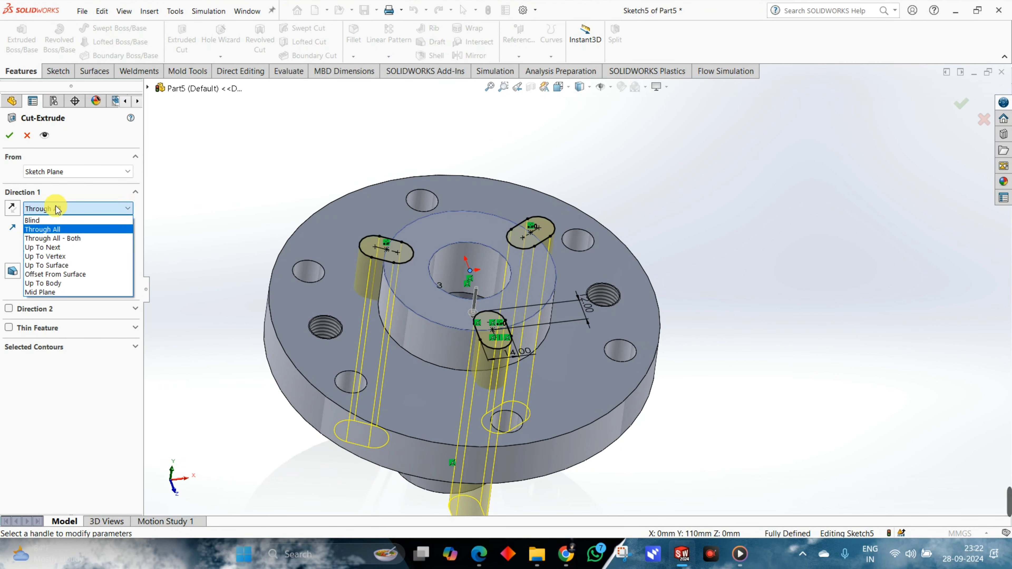
click(56, 265)
click(334, 228)
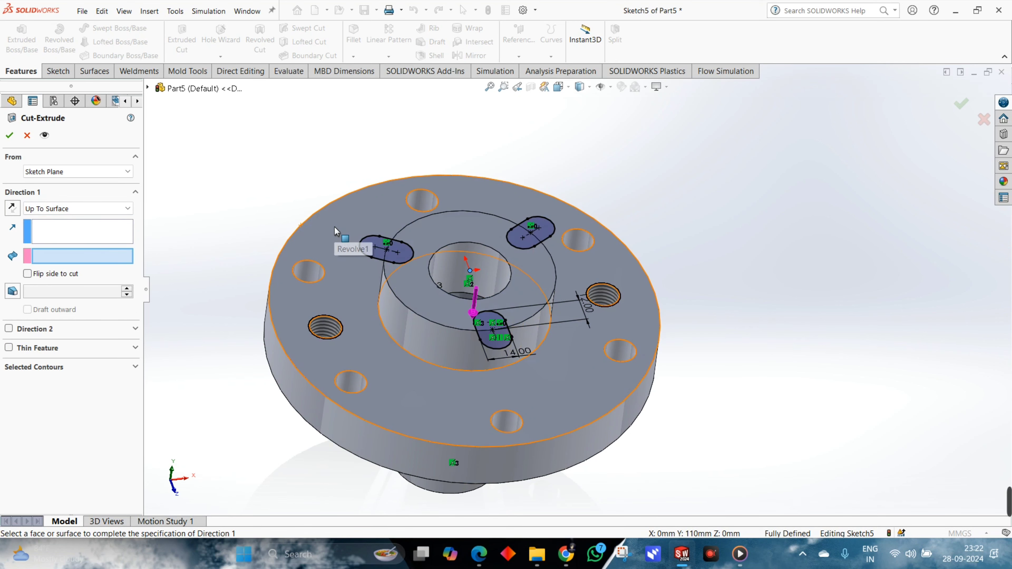
middle_drag(718, 285, 769, 262)
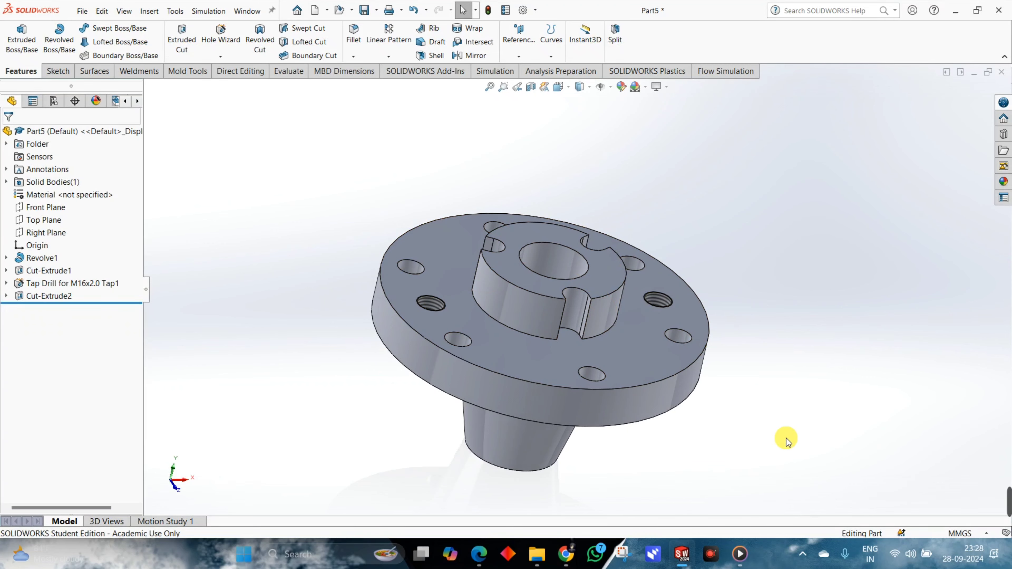
Switch to the PART DESIGN 4 PDF and examine the section and top views for the dimensions of the wider recess at the hub slots.
key(alt+Tab)
key(alt+Tab)
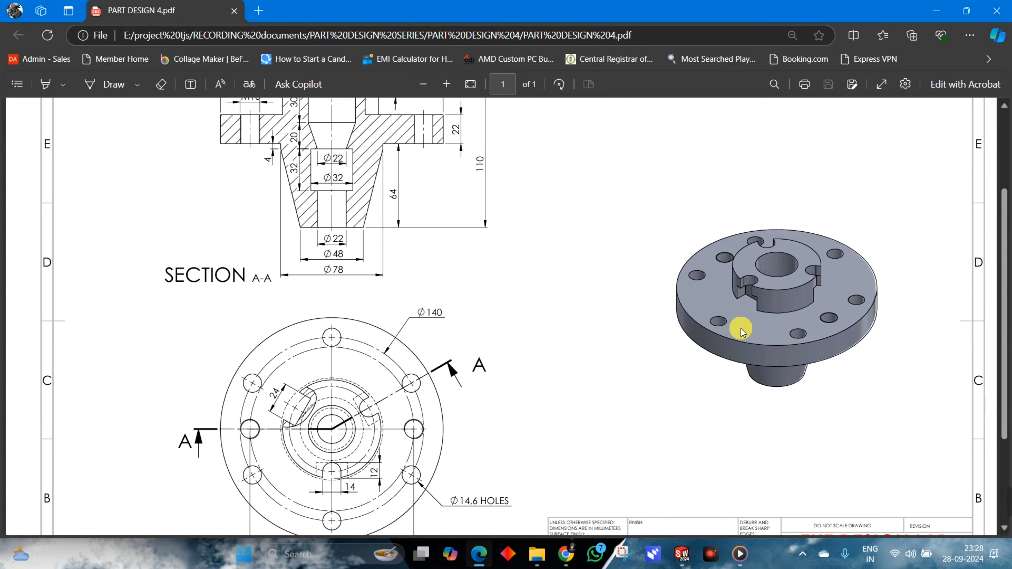
scroll(742, 331, up, 3)
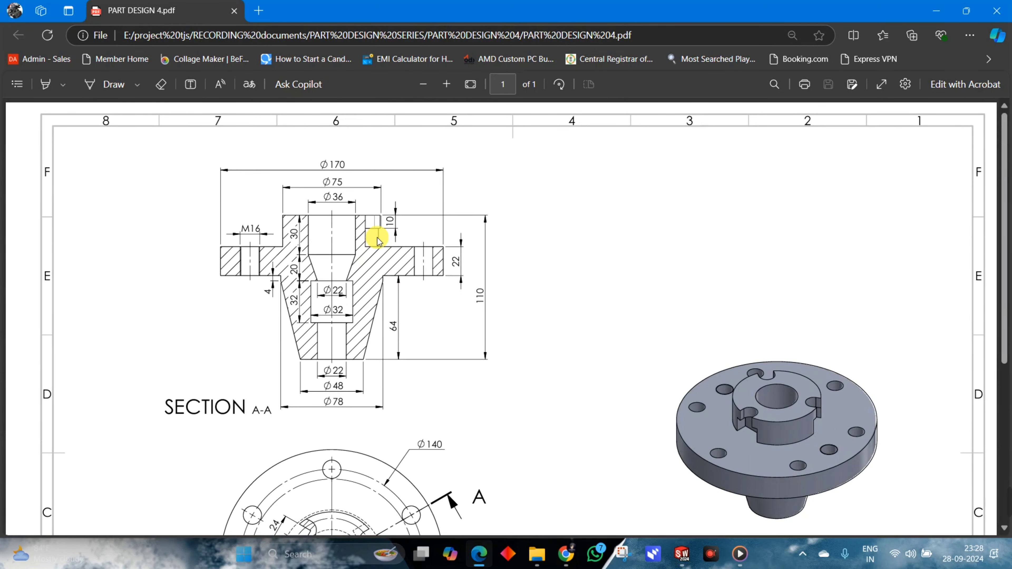
scroll(744, 427, down, 2)
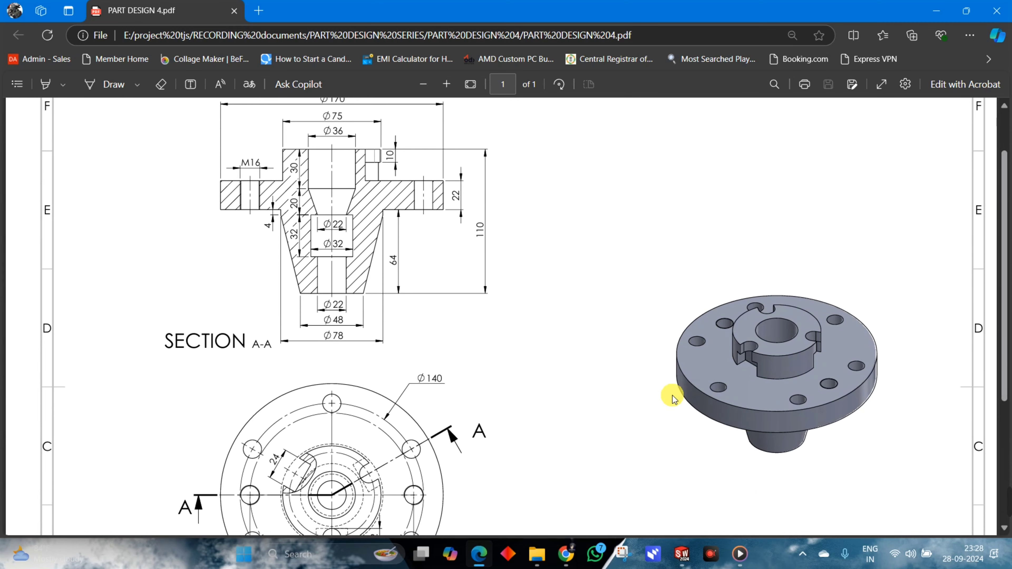
scroll(301, 458, down, 2)
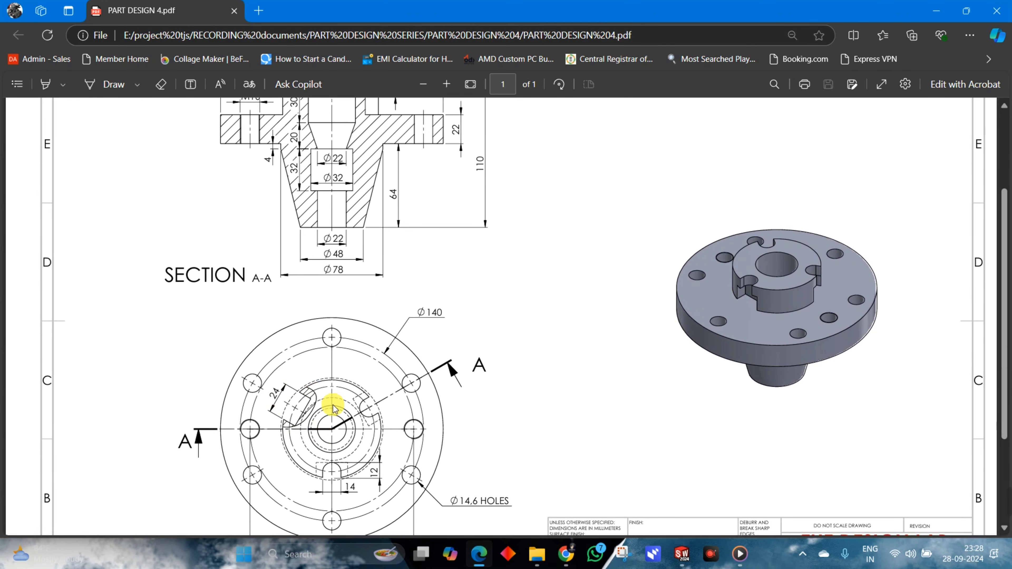
scroll(581, 423, up, 2)
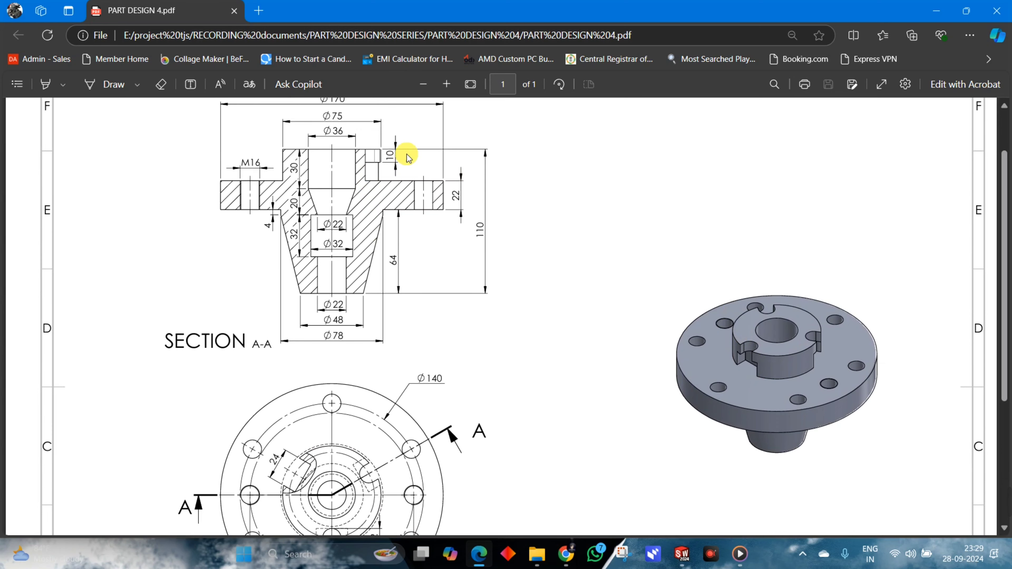
scroll(717, 342, up, 2)
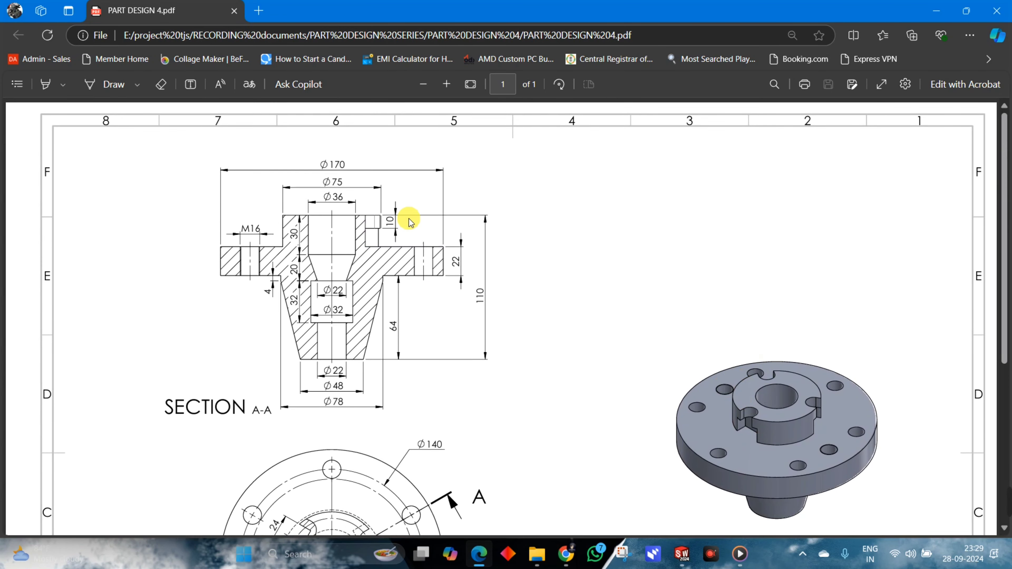
scroll(795, 379, down, 4)
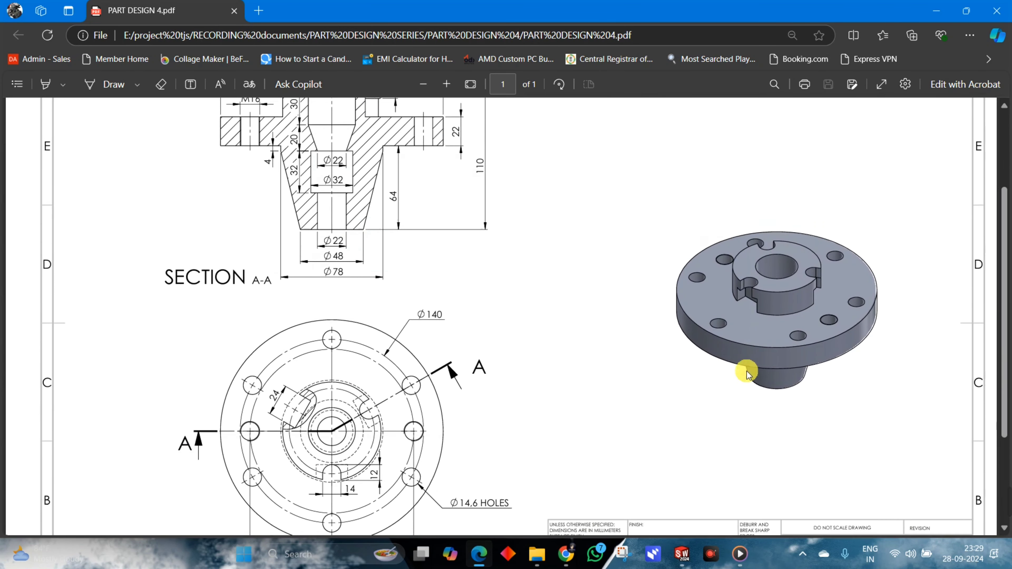
Return to SOLIDWORKS and sketch a center rectangle about 47 mm by 30 mm on the flange's top face, centred at the hub's lower slot.
key(alt+Tab)
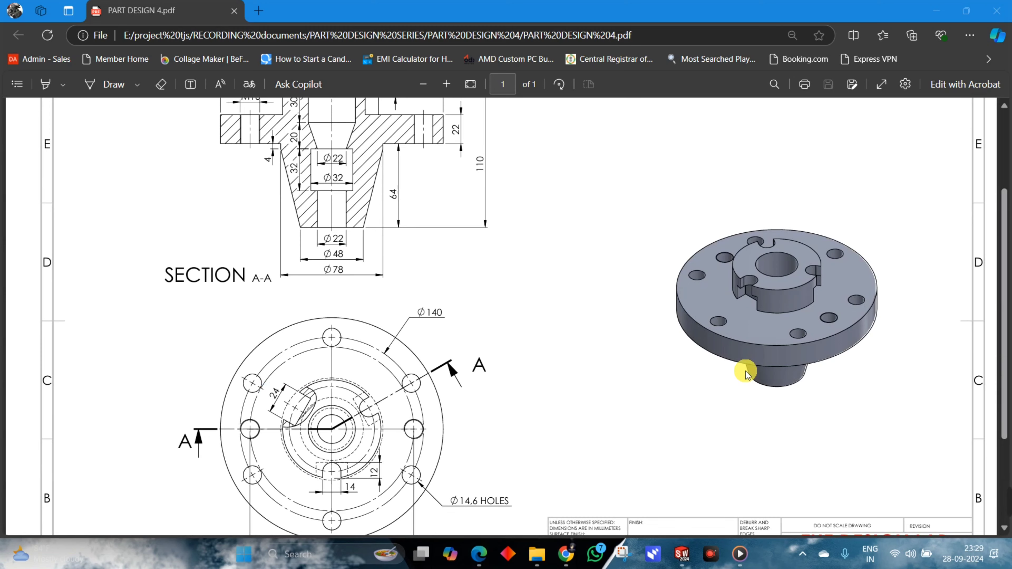
key(alt+Tab)
key(alt+Tab)
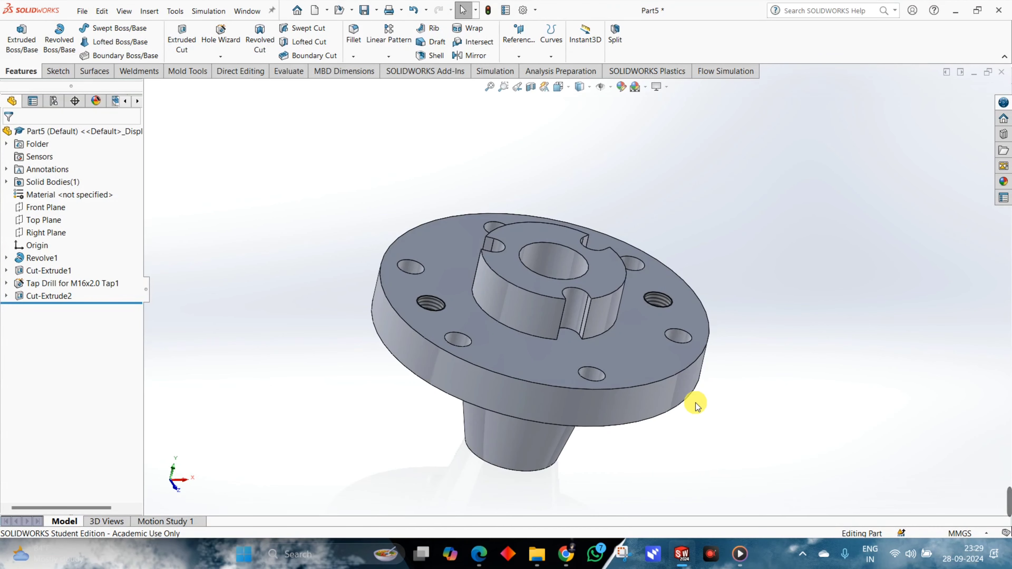
click(662, 354)
click(703, 321)
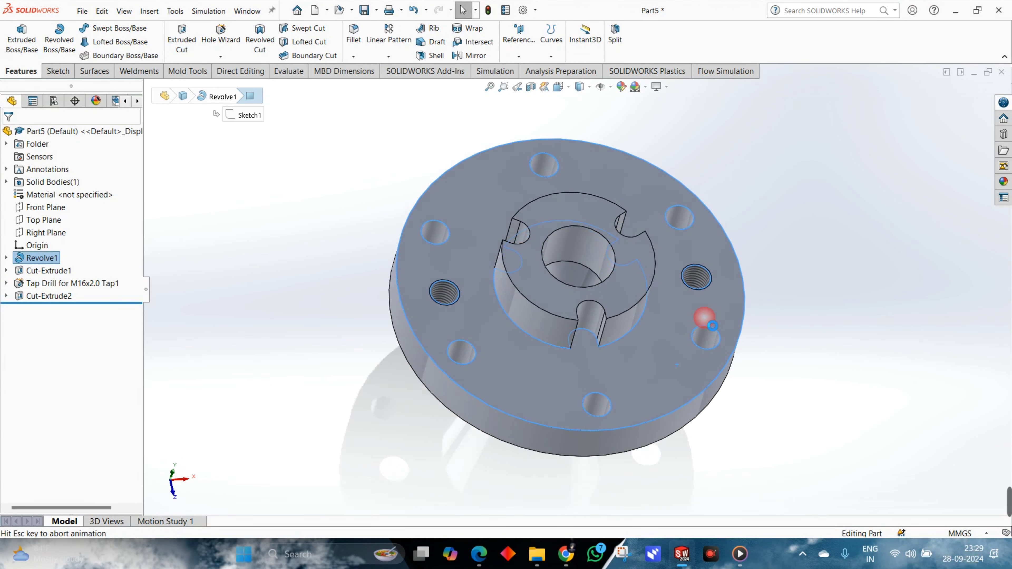
click(108, 42)
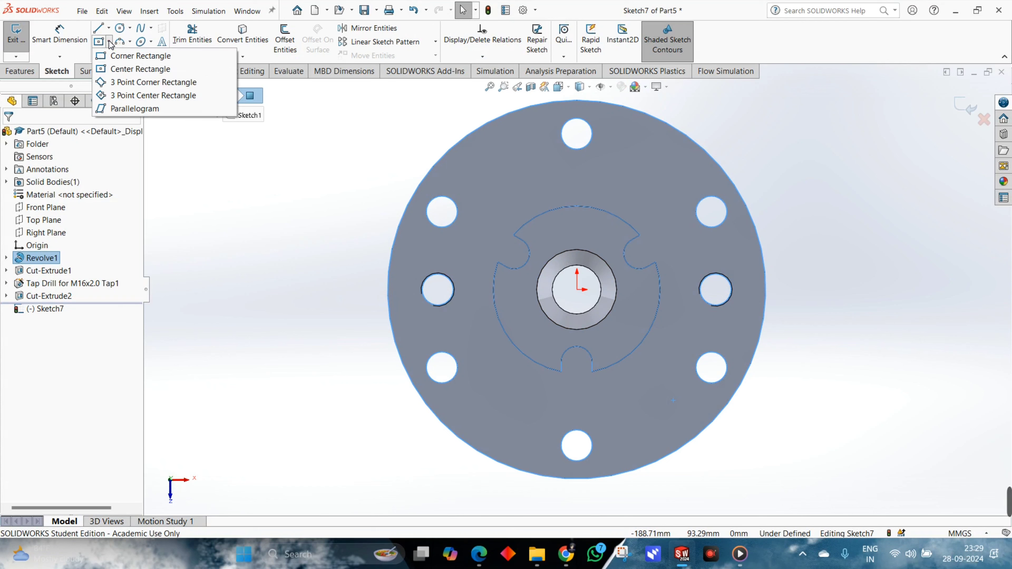
click(126, 68)
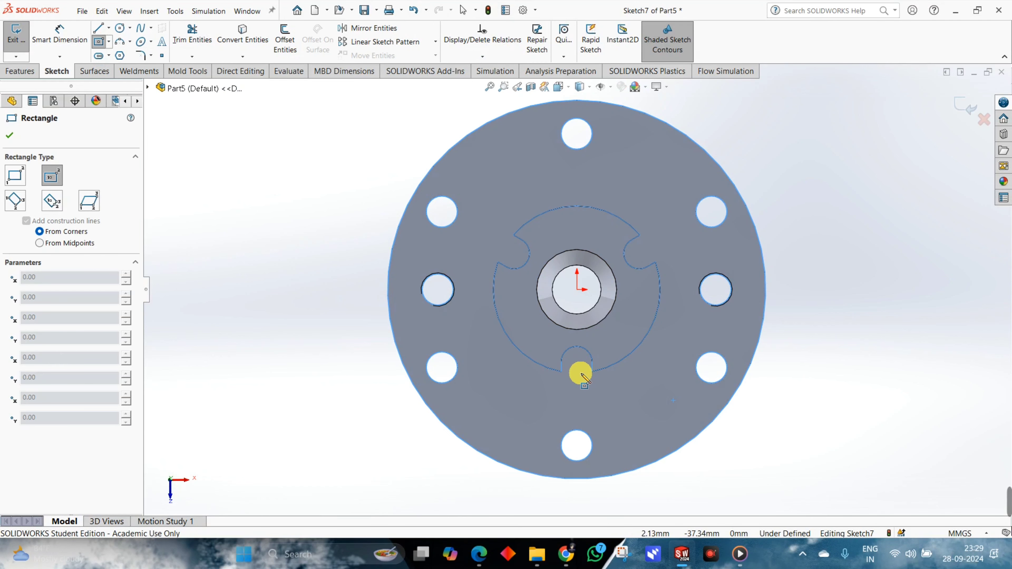
mouse_move(578, 374)
mouse_down()
mouse_move(605, 368)
mouse_move(629, 339)
mouse_up()
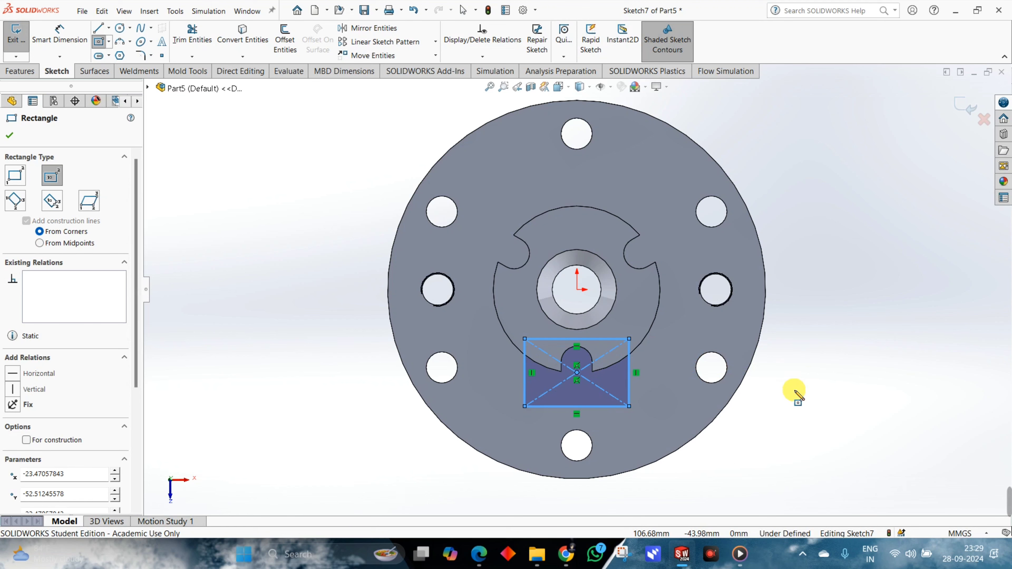
key(Escape)
Make the rectangle's centre point coincident with the hub's outer circular edge and vertical with the origin.
mouse_move(574, 374)
mouse_down()
mouse_move(601, 369)
mouse_move(577, 364)
mouse_move(579, 382)
mouse_up()
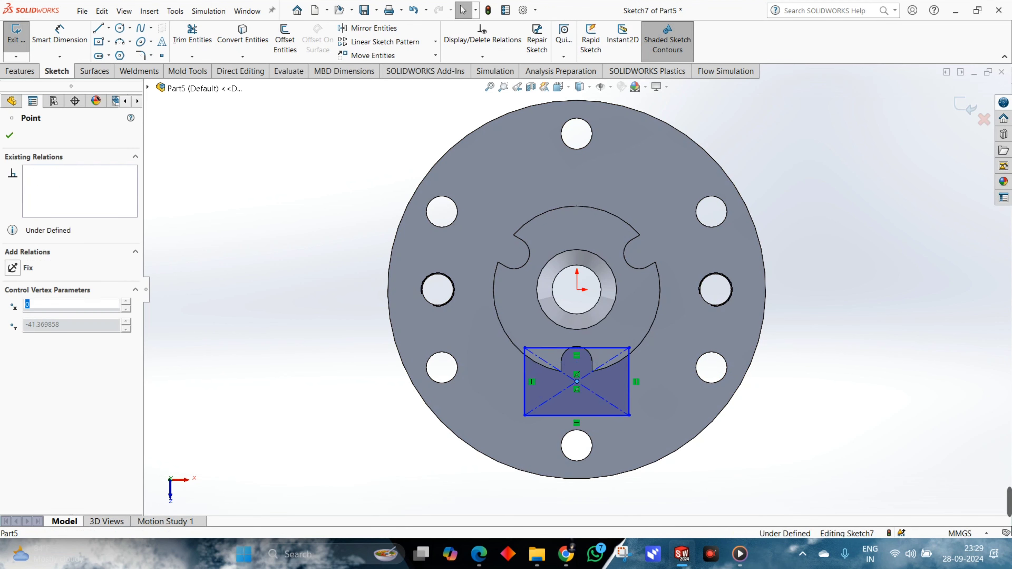
ctrl+click(639, 347)
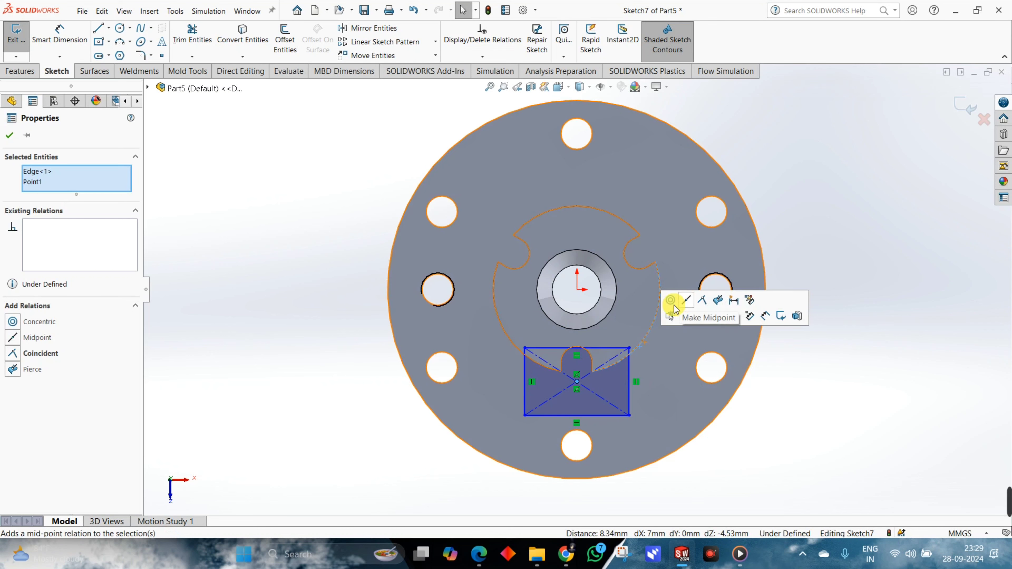
click(54, 357)
click(592, 394)
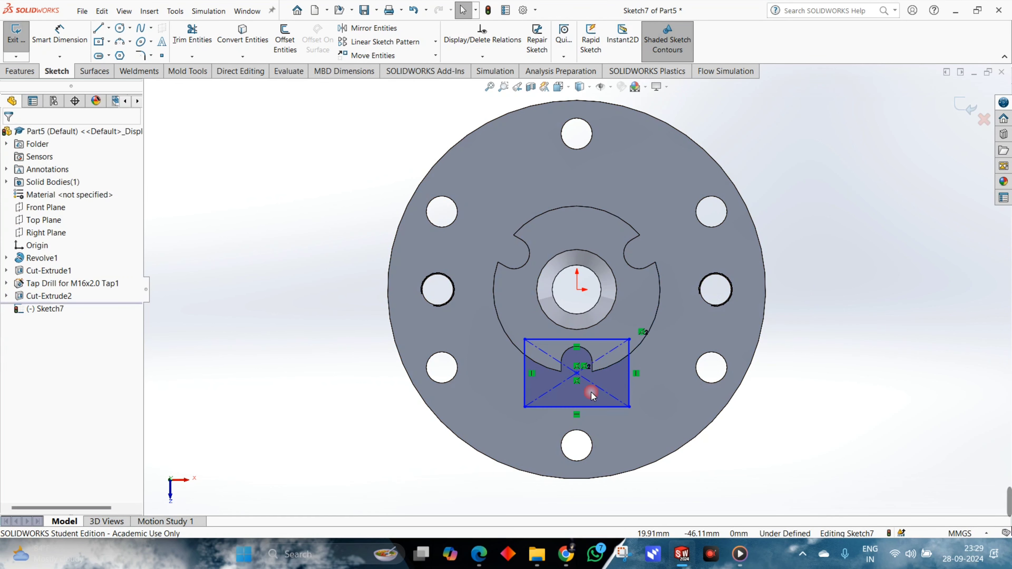
drag(578, 375, 616, 373)
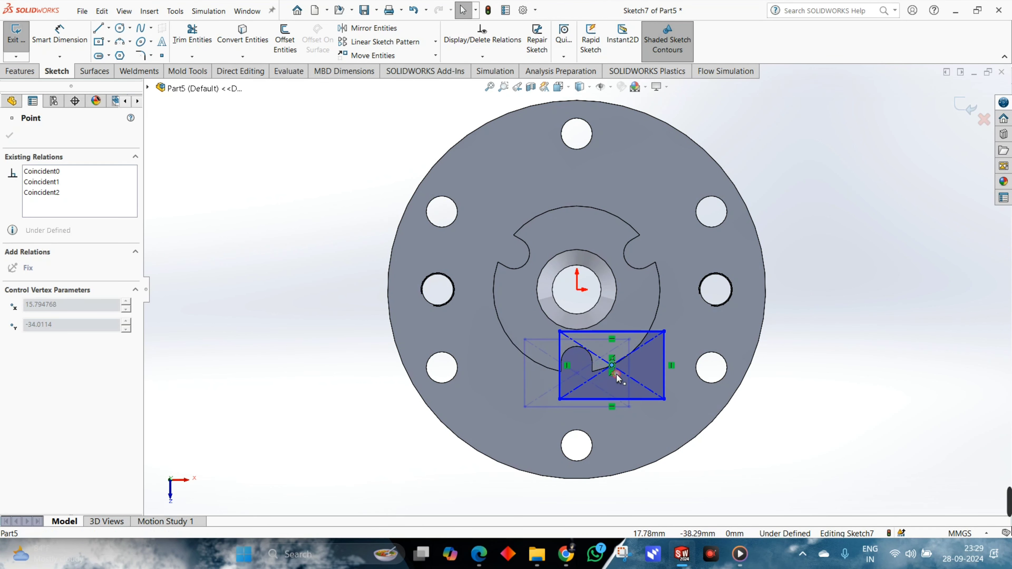
ctrl+click(579, 291)
click(46, 343)
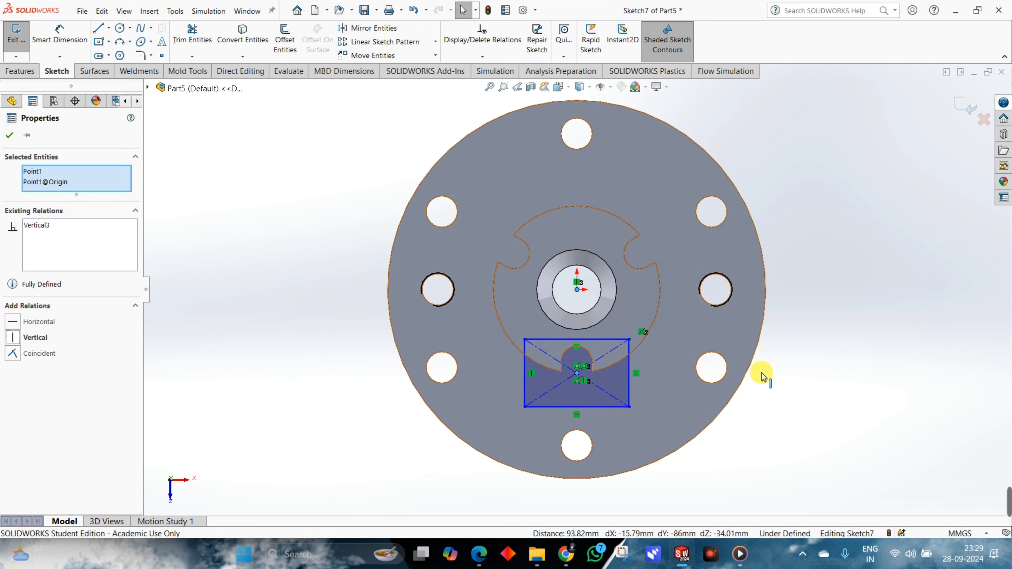
click(850, 432)
Dimension the rectangle's width between its vertical sides as 24 mm.
click(634, 385)
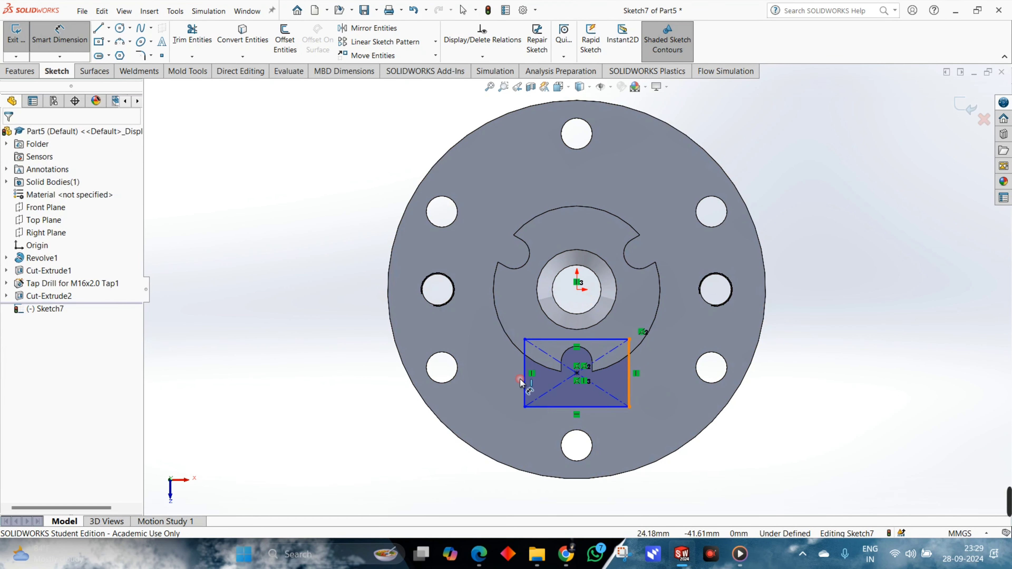
click(522, 379)
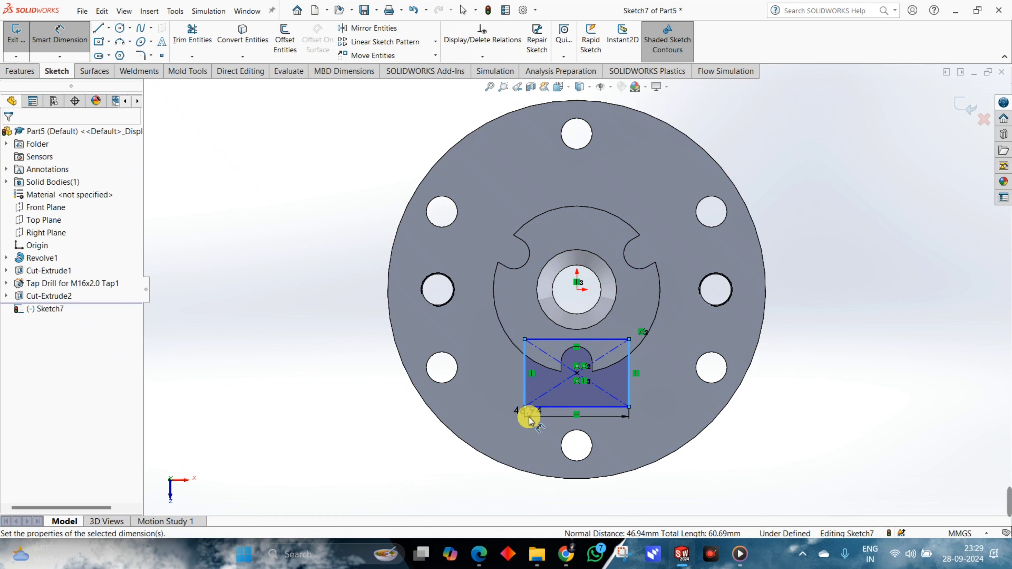
click(529, 419)
text(24)
key(Return)
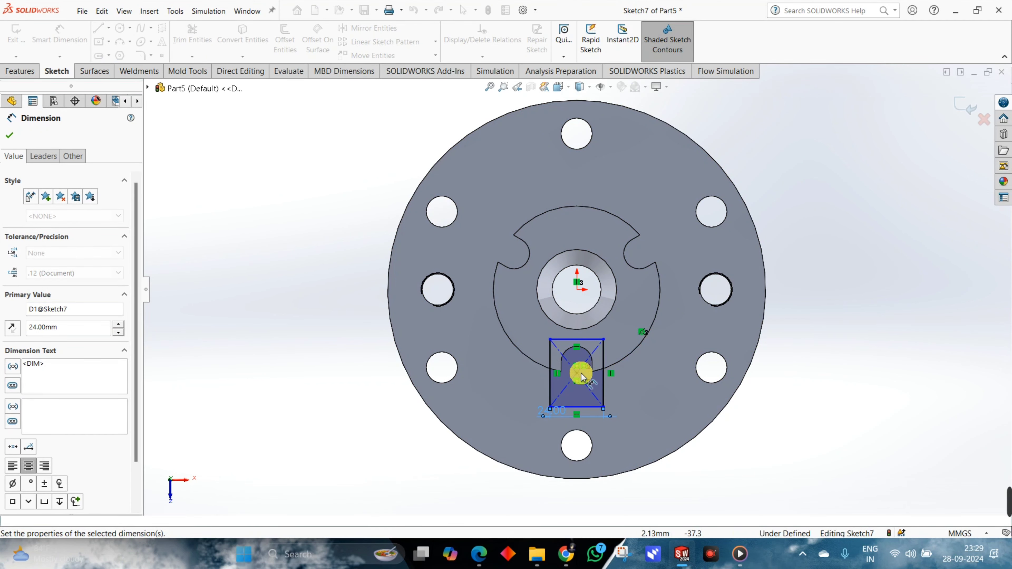
Dimension the distance from the rectangle's centre point to its inner horizontal side as 12 mm.
click(577, 373)
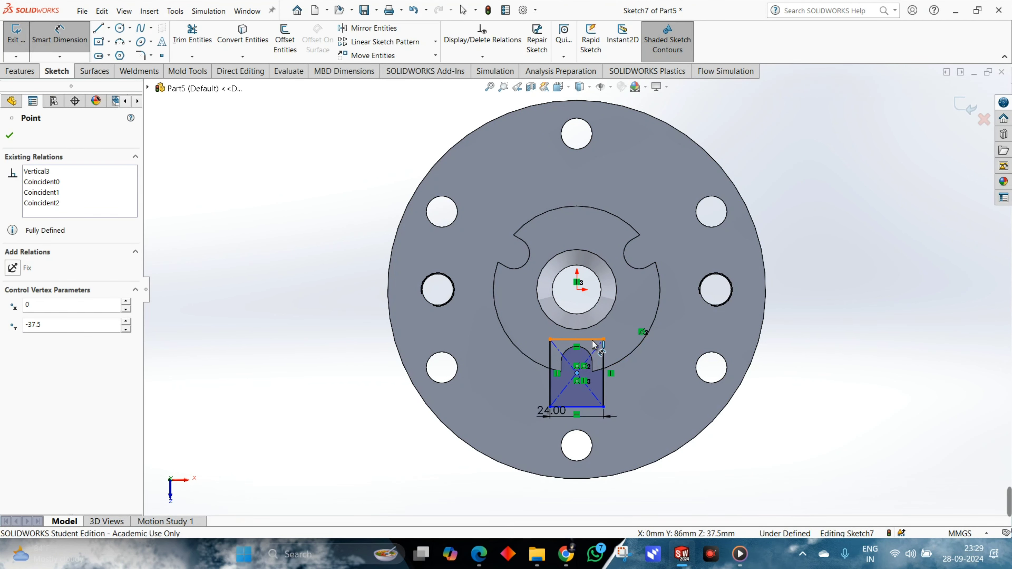
click(647, 353)
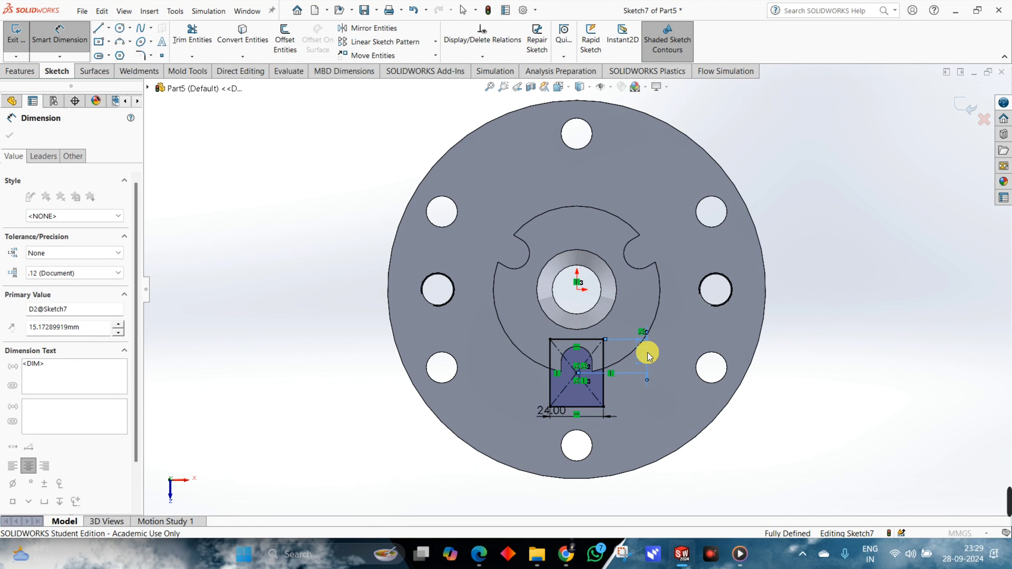
text(12)
key(Return)
Circular-pattern the rectangle's four sides about the origin with 3 equally spaced instances over 360 degrees.
scroll(593, 356, down, 5)
scroll(611, 322, up, 3)
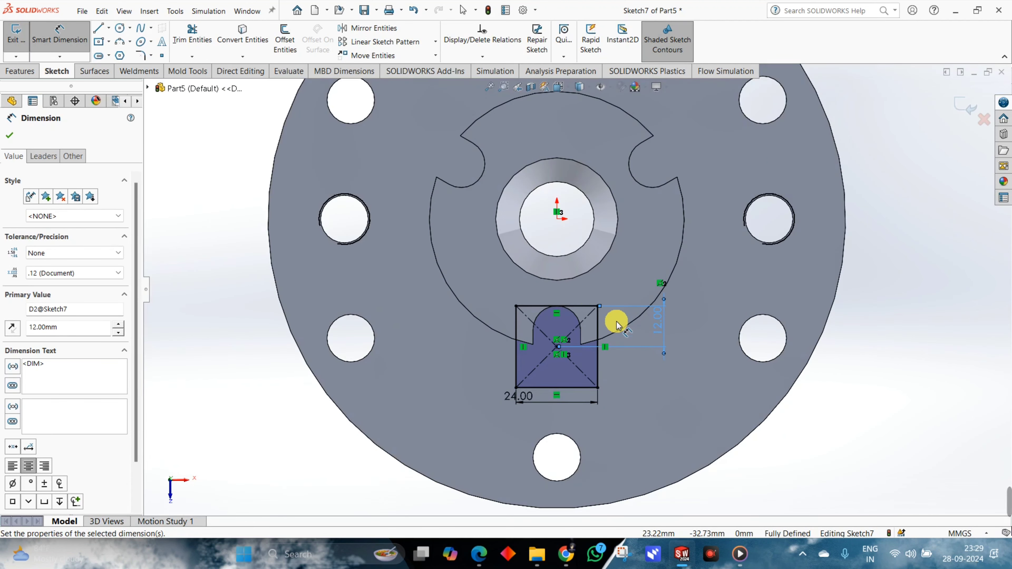
scroll(616, 325, up, 3)
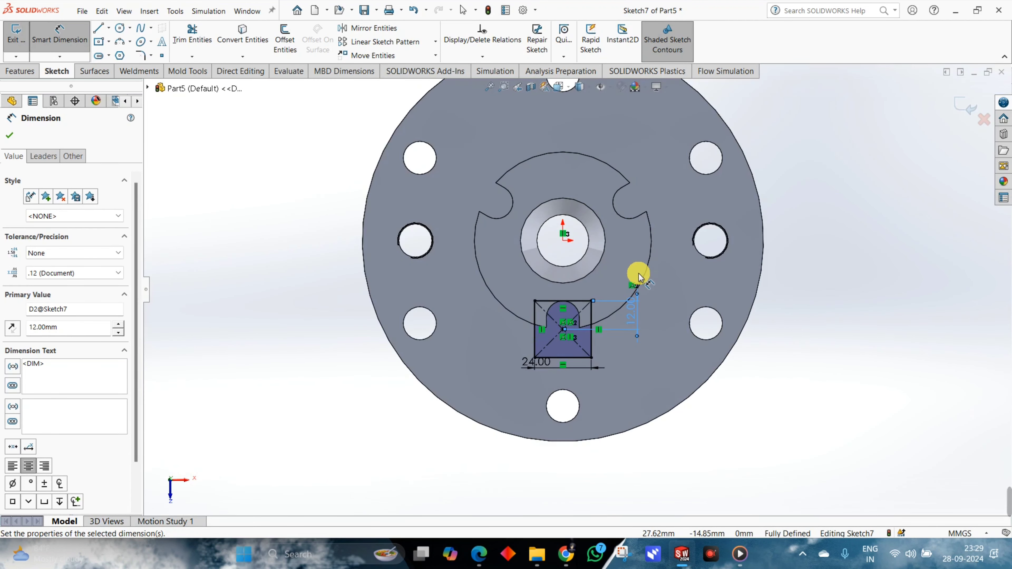
click(436, 42)
click(416, 70)
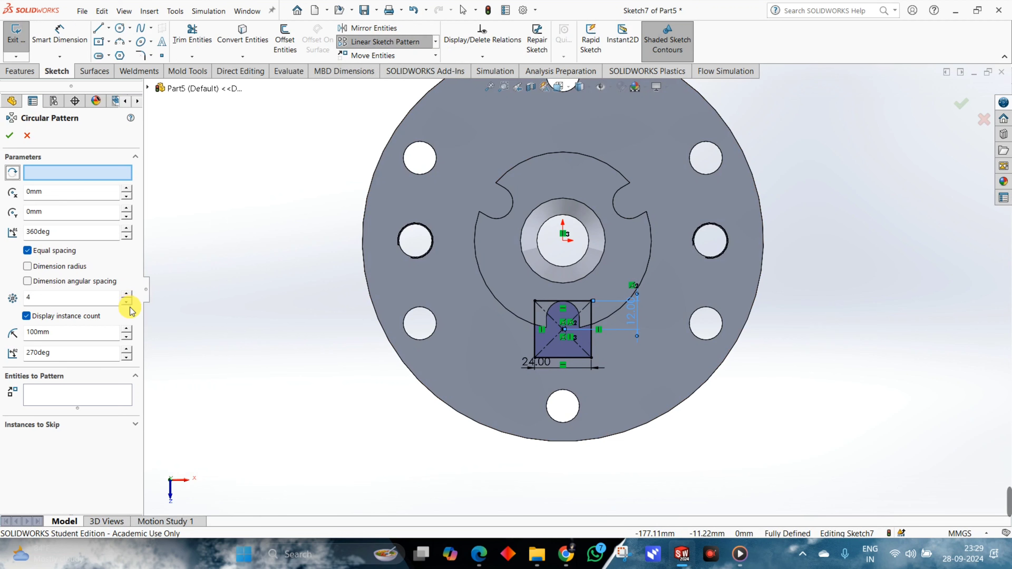
click(549, 302)
click(562, 351)
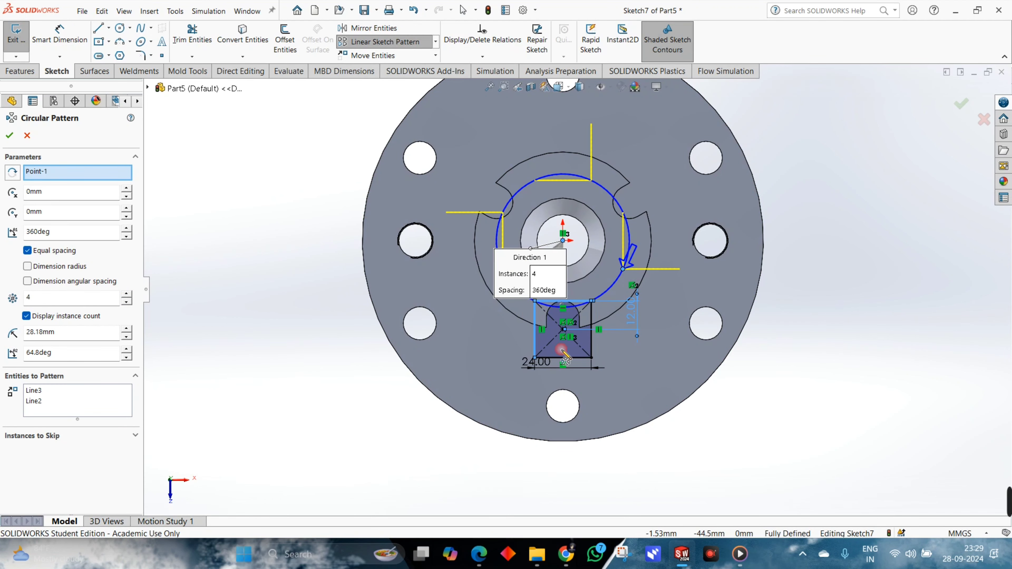
click(592, 322)
scroll(603, 271, down, 3)
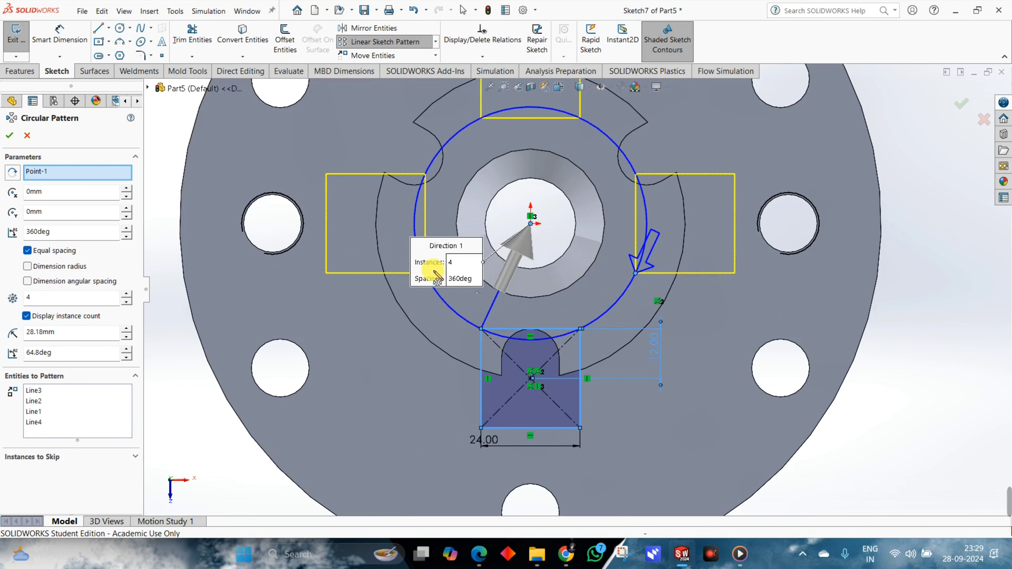
click(126, 304)
scroll(555, 312, up, 2)
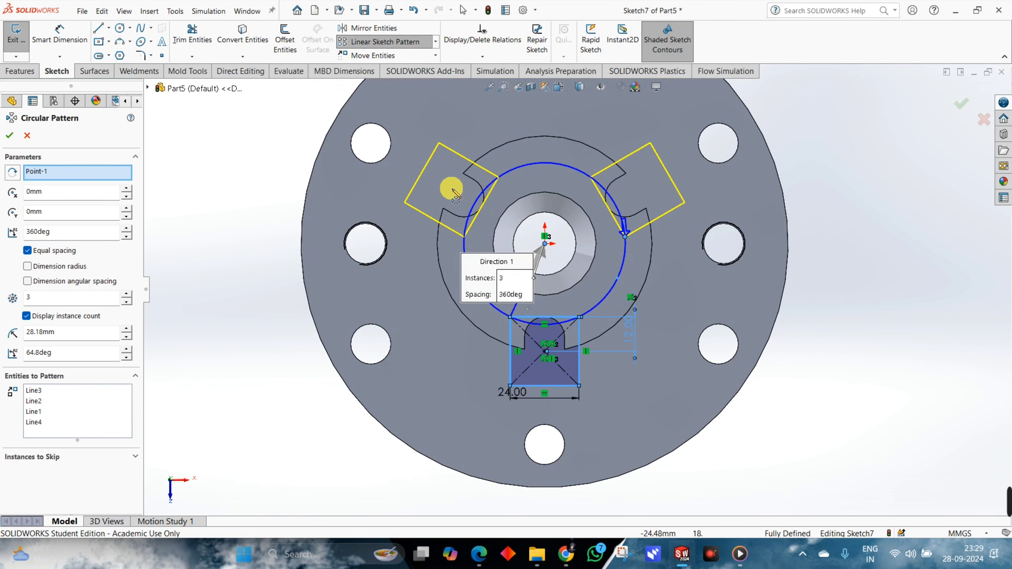
click(19, 135)
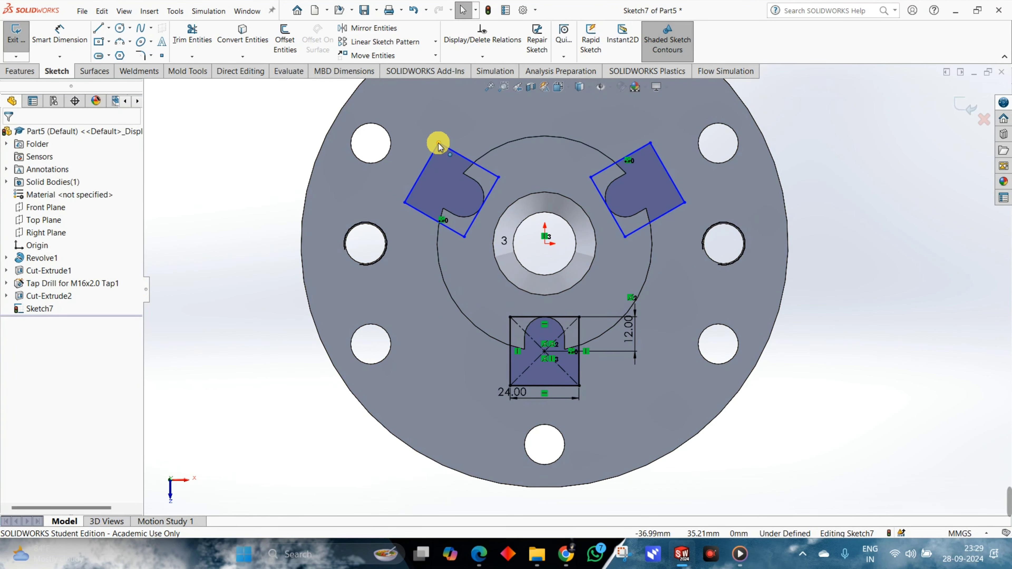
Test the patterned rectangles' freedom, and fully define them by placing the pattern's centre point on the origin.
drag(438, 142, 419, 126)
scroll(590, 232, down, 3)
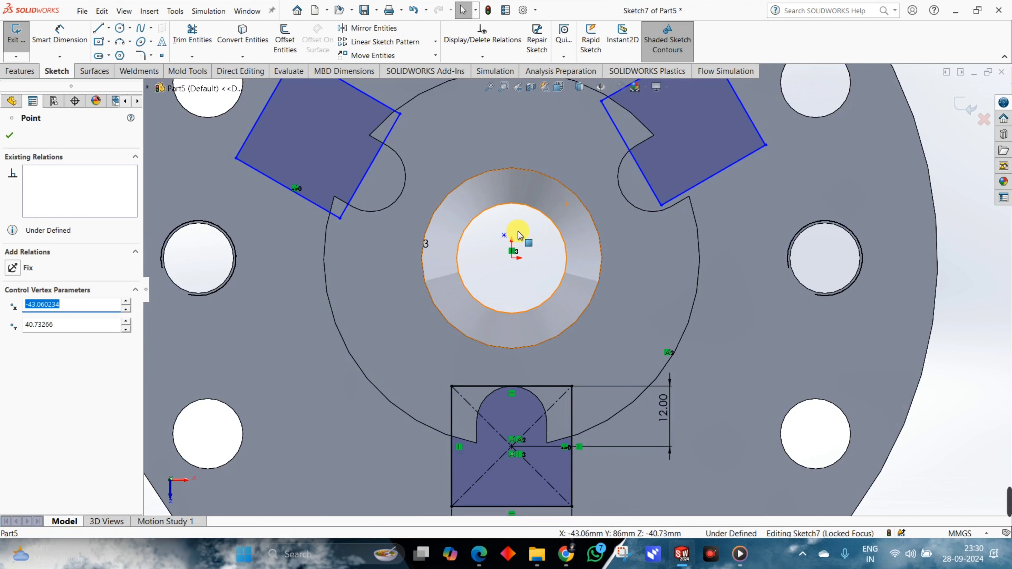
click(504, 236)
drag(504, 235, 515, 261)
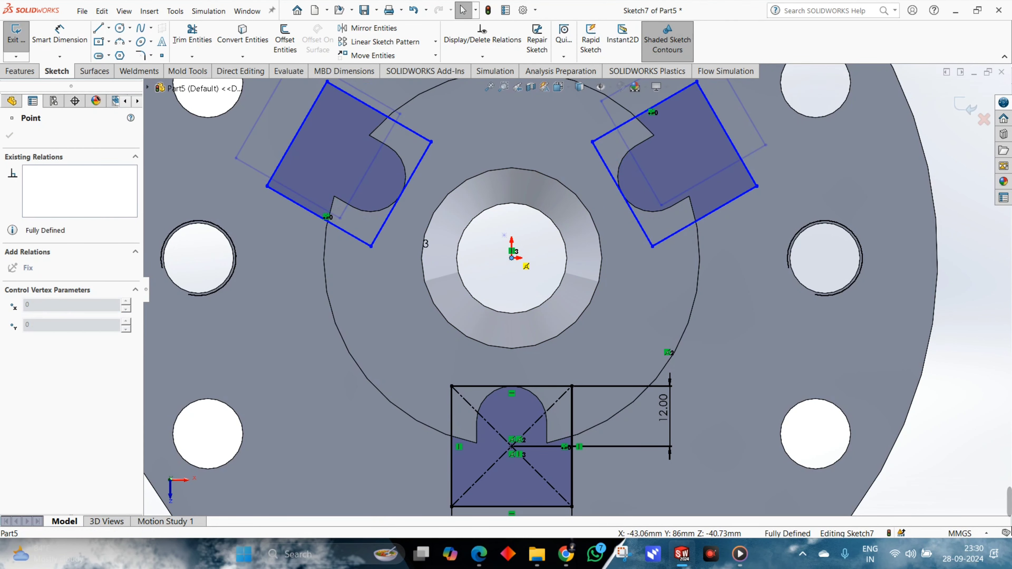
scroll(718, 452, up, 3)
Start an extruded cut of the three rectangles with an Offset From Surface end condition referenced to the hub's top face.
mouse_move(718, 452)
middle_down()
mouse_move(688, 346)
mouse_move(735, 339)
mouse_move(711, 362)
mouse_move(582, 163)
mouse_move(518, 143)
middle_up()
click(26, 72)
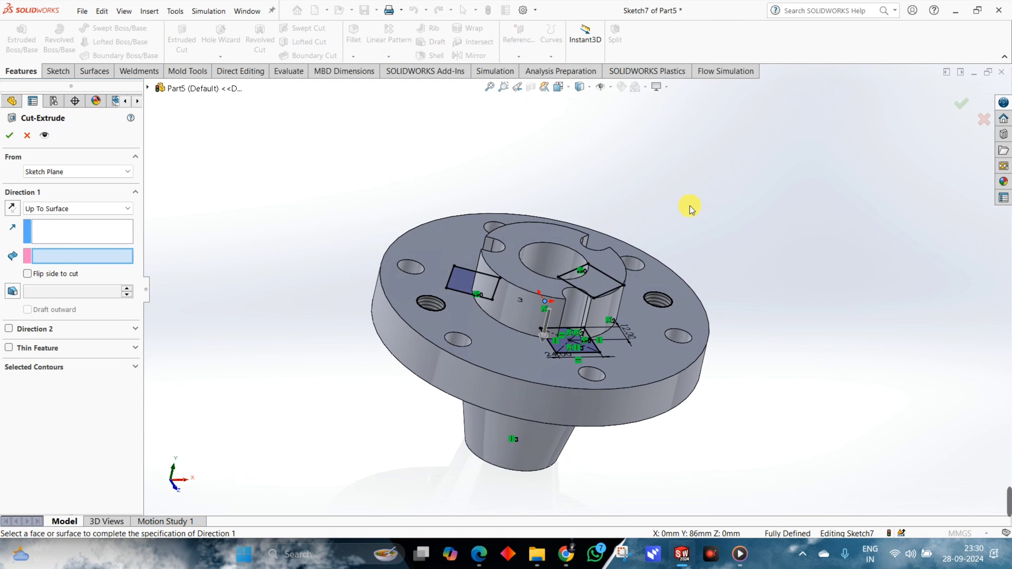
click(60, 209)
click(55, 274)
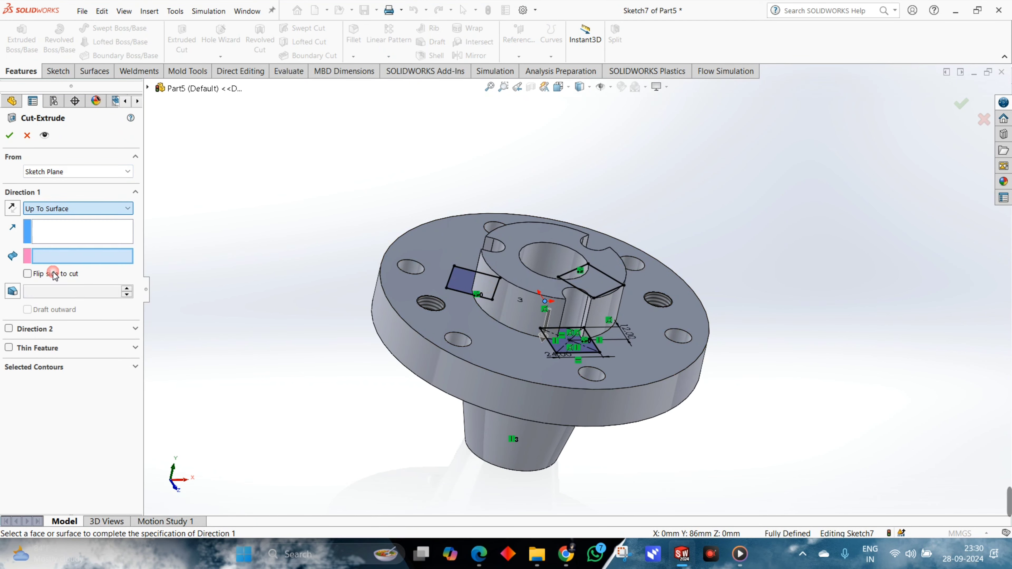
scroll(513, 270, up, 2)
click(532, 217)
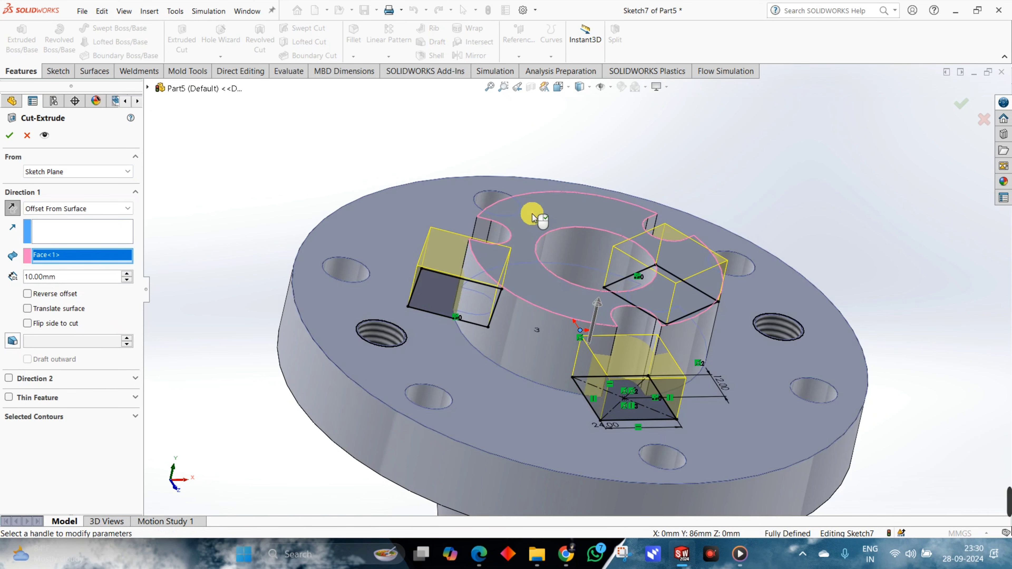
Set the cut's offset from the hub's top face to 10 mm and complete the cut.
middle_drag(459, 266, 442, 269)
scroll(443, 269, up, 1)
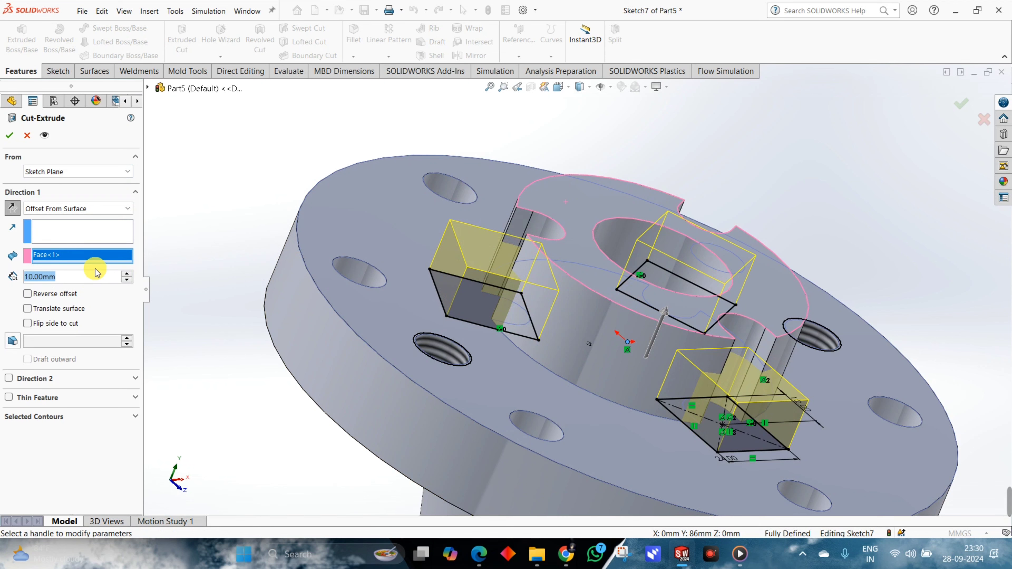
text(1)
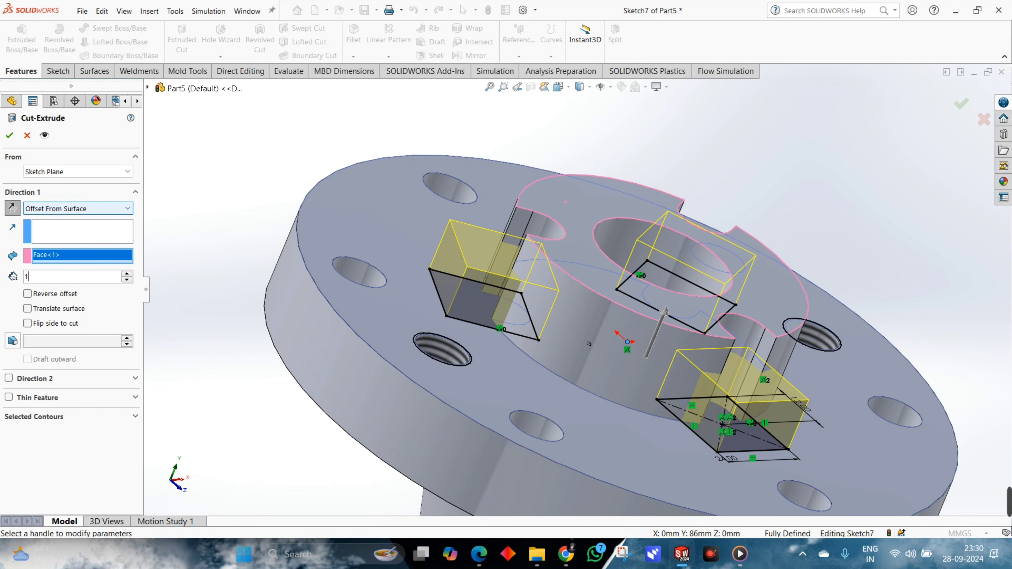
text(0)
key(Return)
click(17, 136)
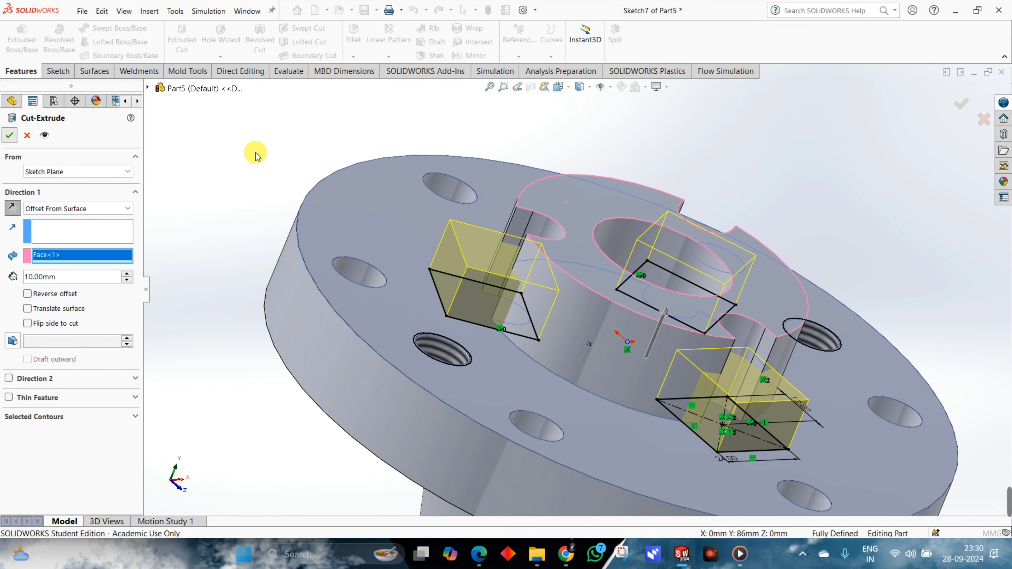
Section the model along the Front Plane and examine the hub recesses and the stepped bore.
mouse_move(576, 228)
middle_down()
mouse_move(656, 249)
mouse_move(615, 276)
mouse_move(569, 280)
mouse_move(504, 255)
mouse_move(442, 255)
mouse_move(610, 253)
mouse_move(556, 225)
mouse_move(702, 249)
mouse_move(651, 345)
mouse_move(693, 353)
mouse_move(576, 113)
middle_up()
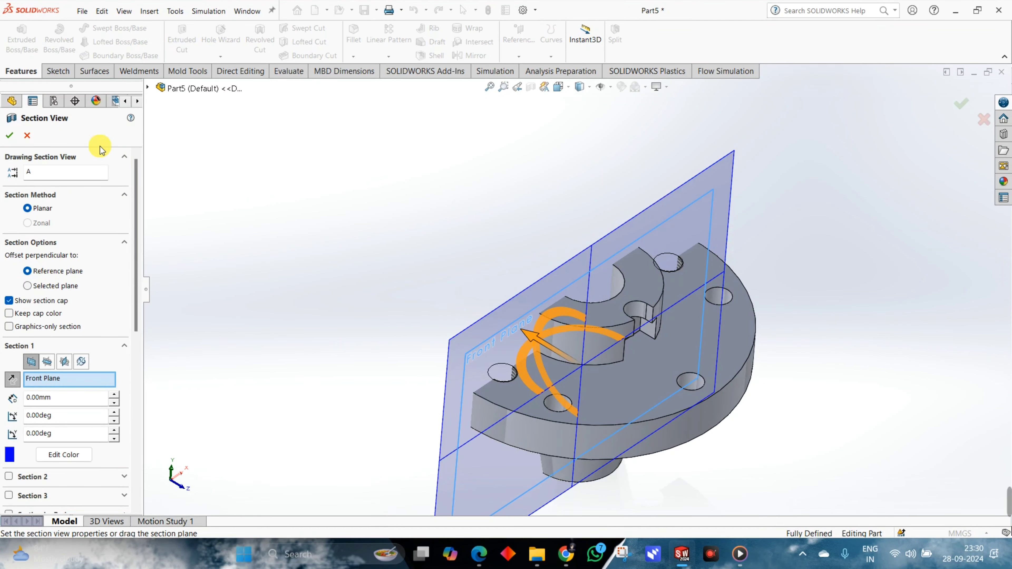
key(Return)
middle_drag(581, 298, 640, 382)
scroll(542, 350, down, 3)
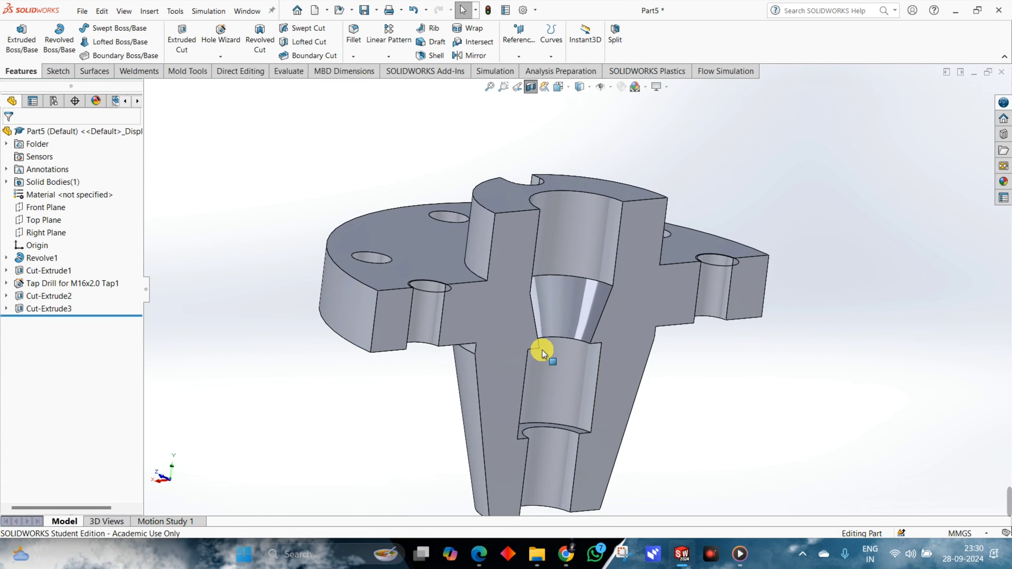
middle_drag(570, 249, 577, 306)
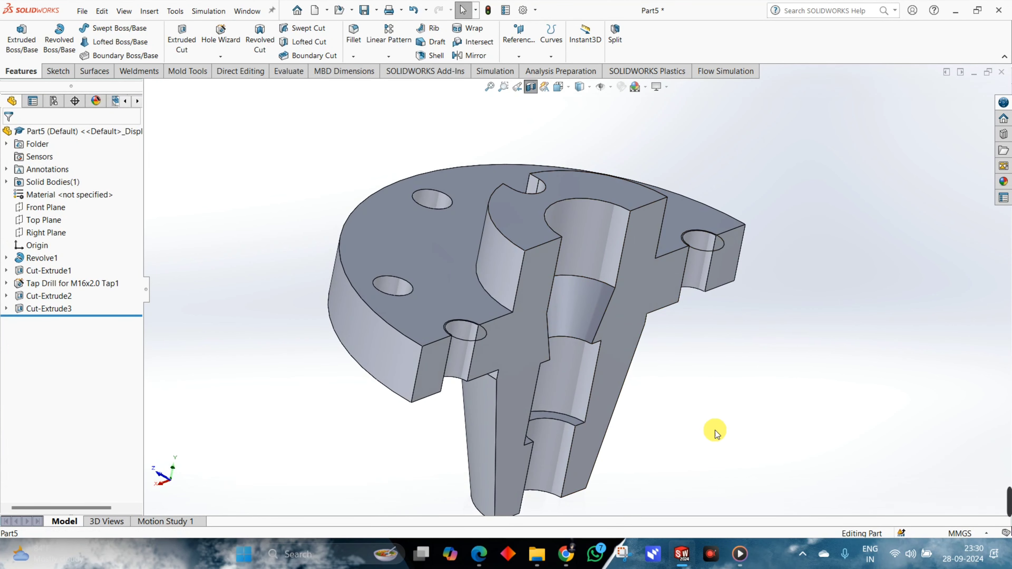